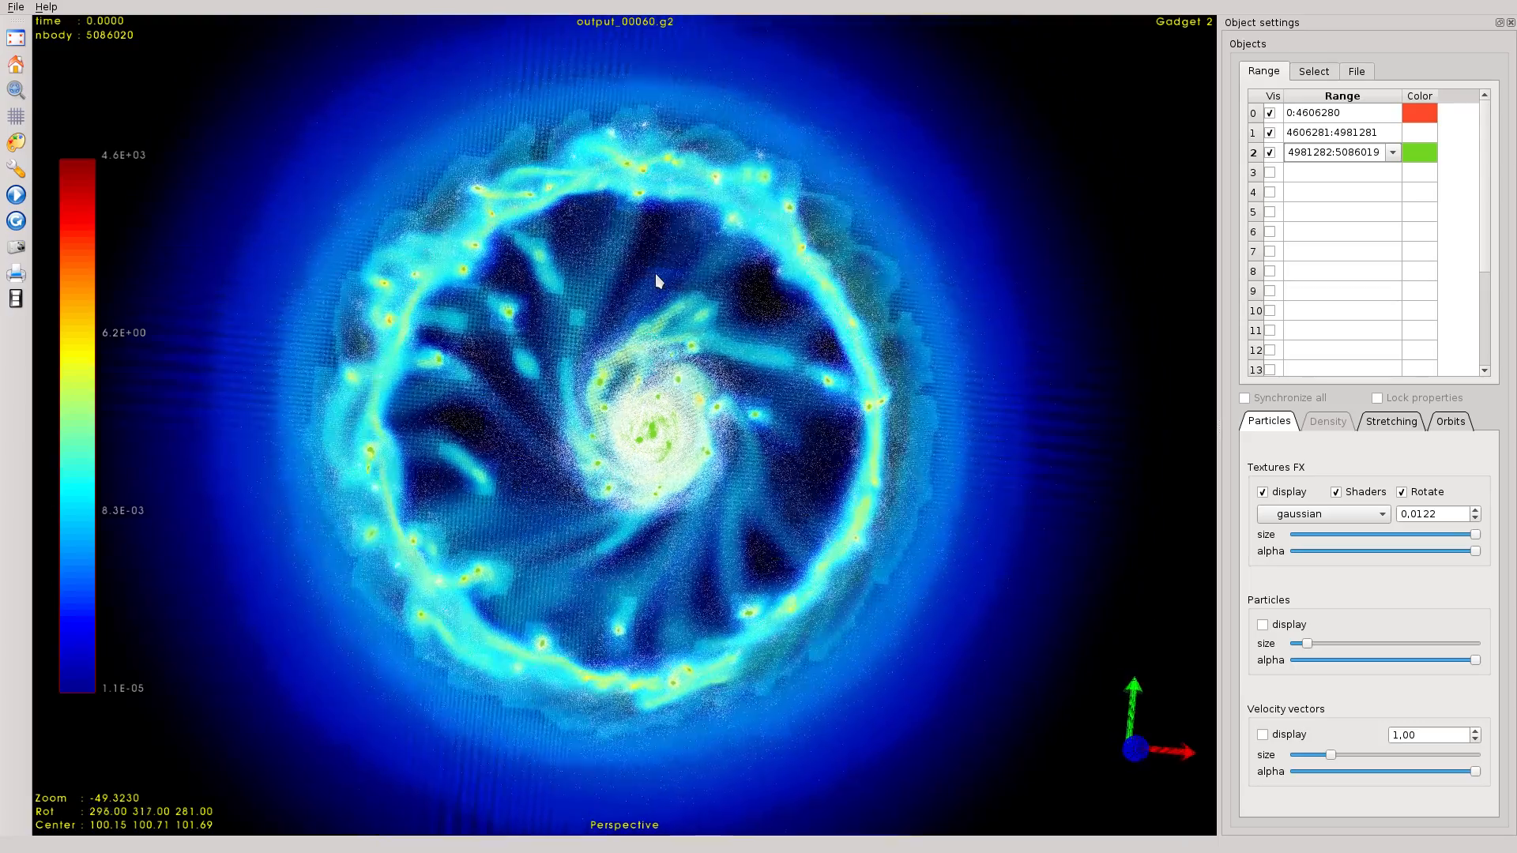
# - Examine the galaxy with all three particle ranges displayed from slightly different viewing angles
pyautogui.moveTo(616, 267); pyautogui.dragTo(623, 264)
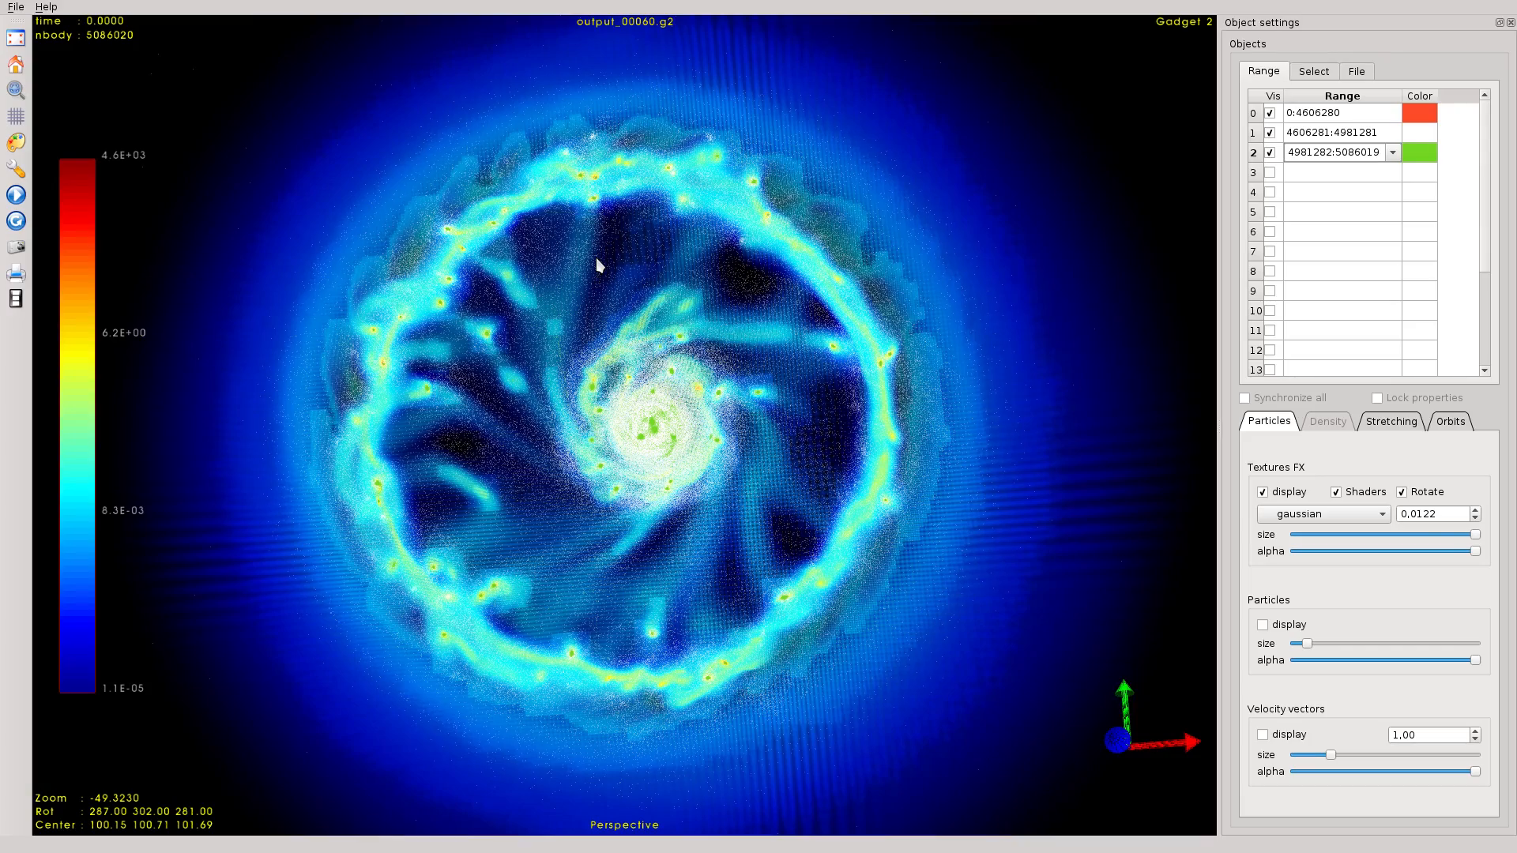
pyautogui.moveTo(598, 265); pyautogui.dragTo(521, 202)
pyautogui.moveTo(668, 251); pyautogui.dragTo(668, 253)
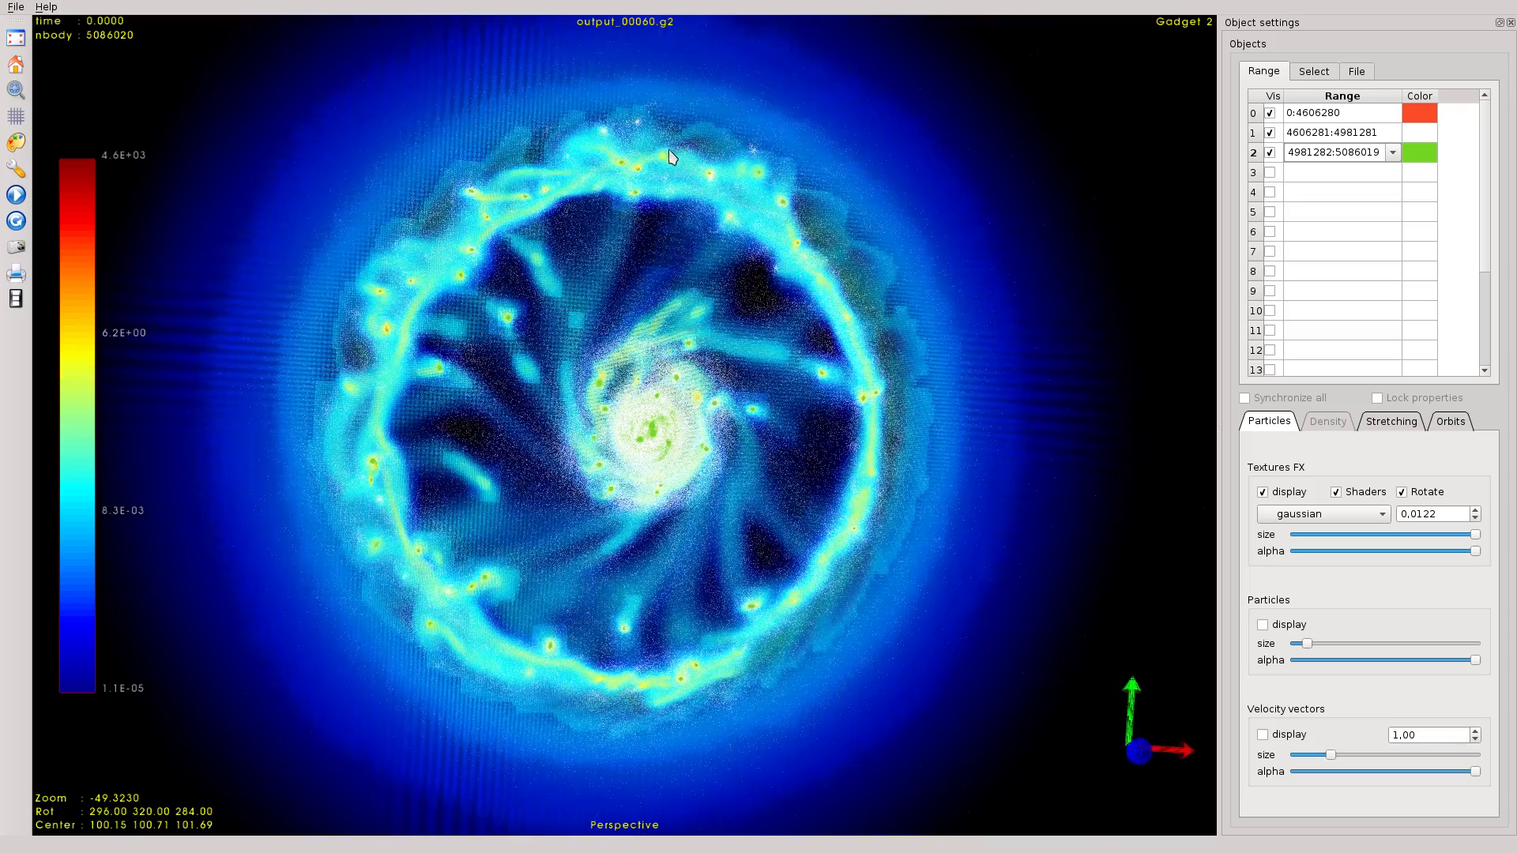
pyautogui.moveTo(819, 126); pyautogui.dragTo(662, 150)
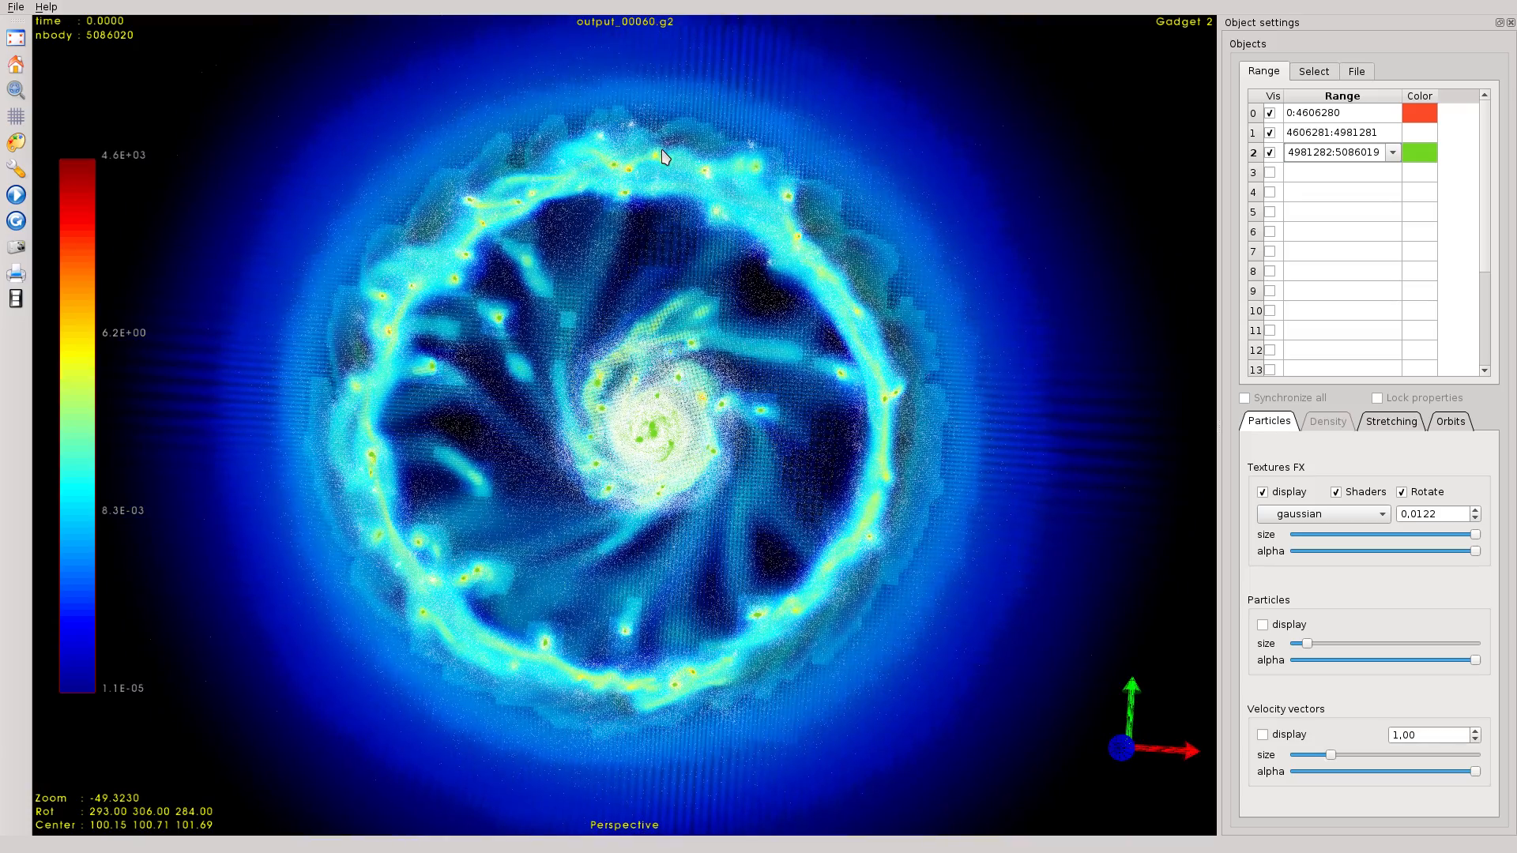
pyautogui.moveTo(937, 116); pyautogui.dragTo(921, 144)
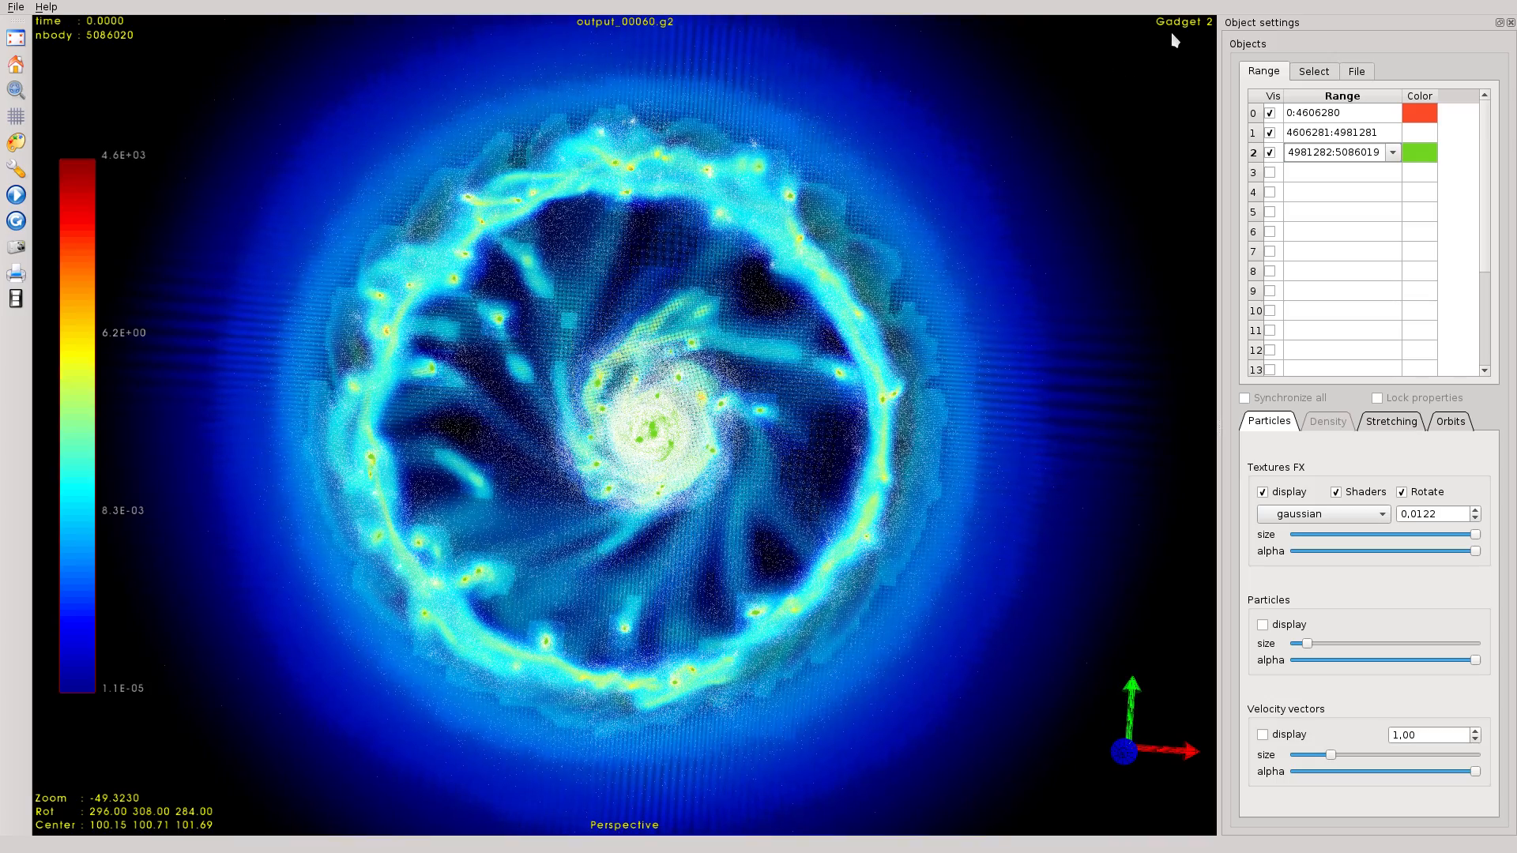
pyautogui.moveTo(946, 143); pyautogui.dragTo(942, 143)
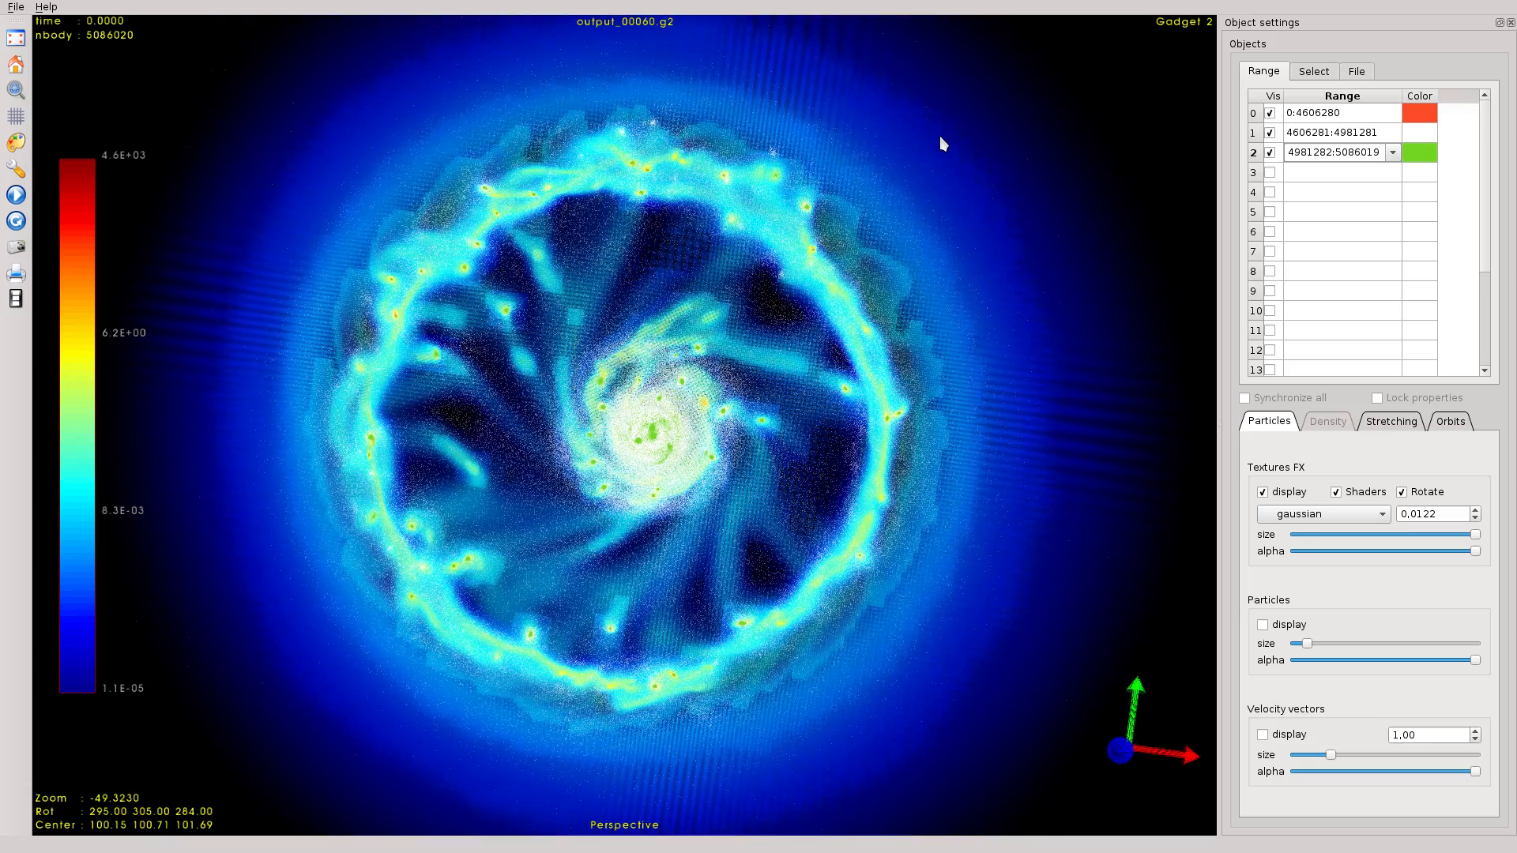
pyautogui.moveTo(915, 169); pyautogui.dragTo(912, 164)
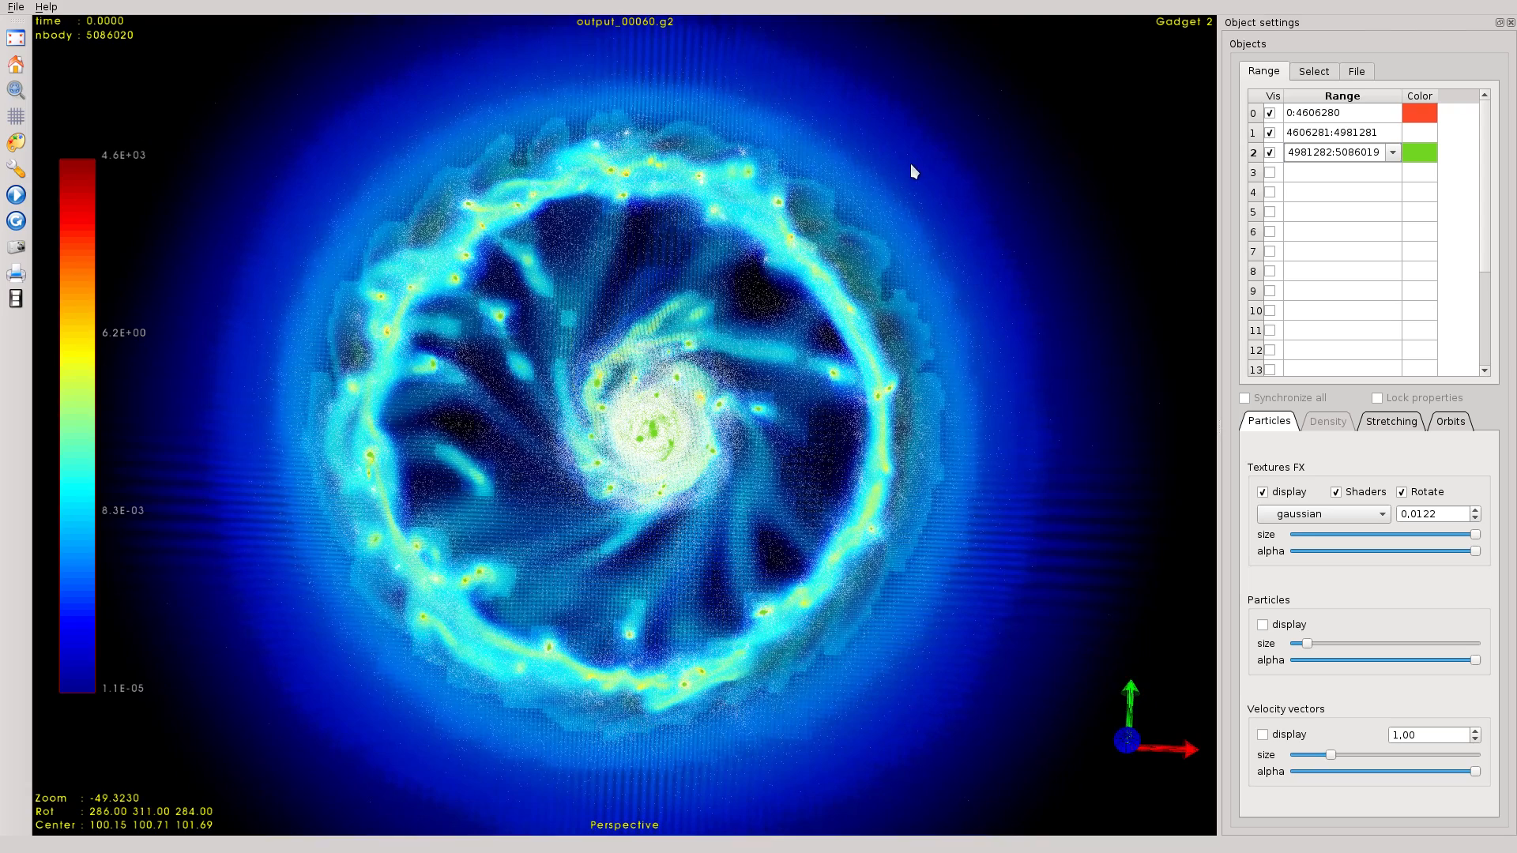
pyautogui.moveTo(702, 220); pyautogui.dragTo(808, 207)
# - Hide all three particle ranges, then display only range 0:4606280 and inspect it from another angle
pyautogui.click(1270, 153)
pyautogui.click(1270, 132)
pyautogui.click(1270, 113)
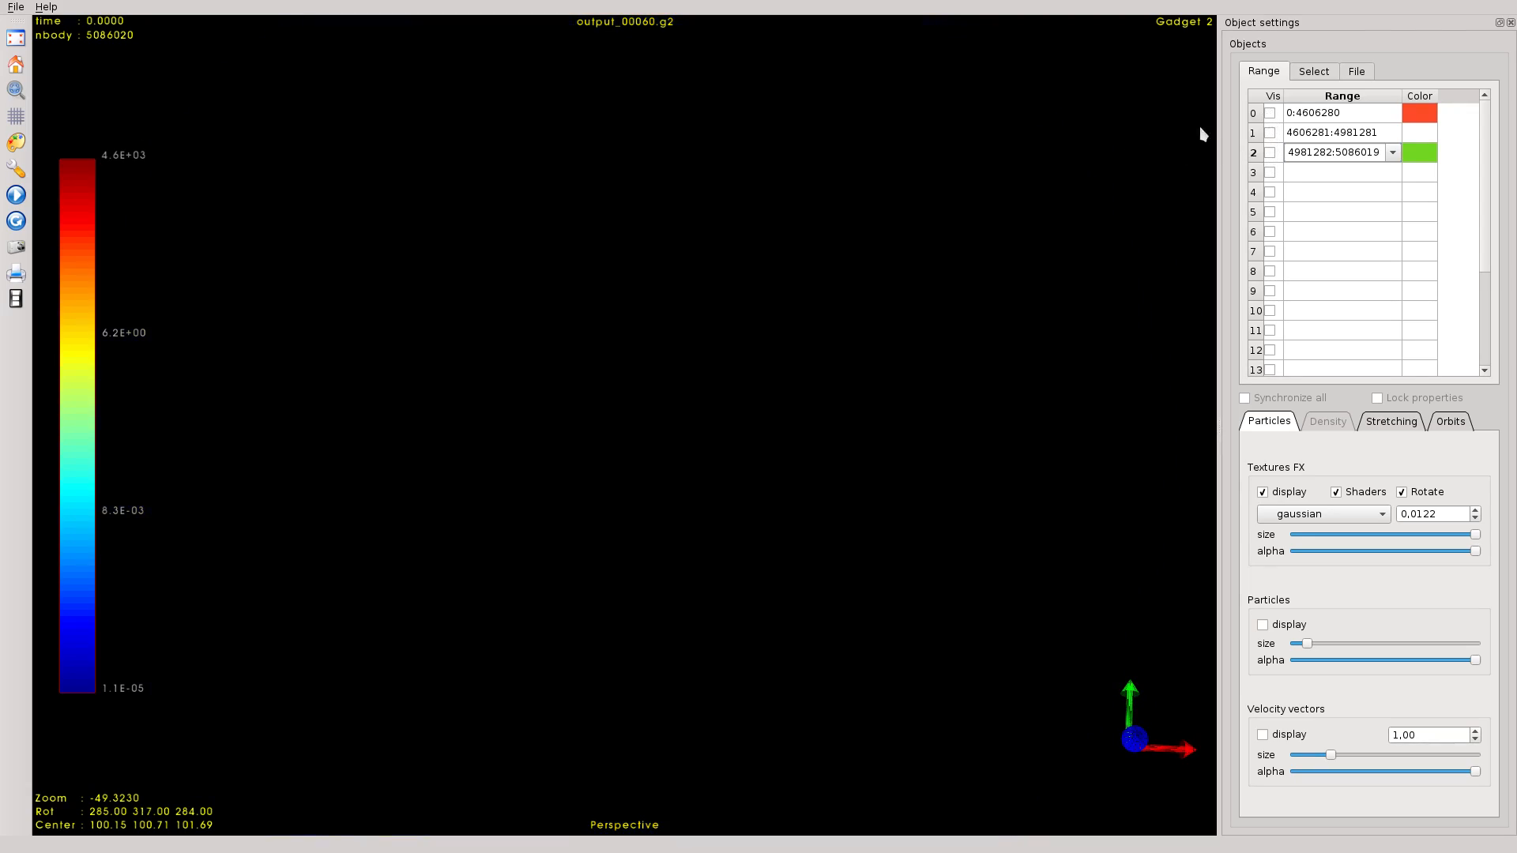
pyautogui.click(1270, 114)
pyautogui.moveTo(1041, 180); pyautogui.dragTo(814, 237)
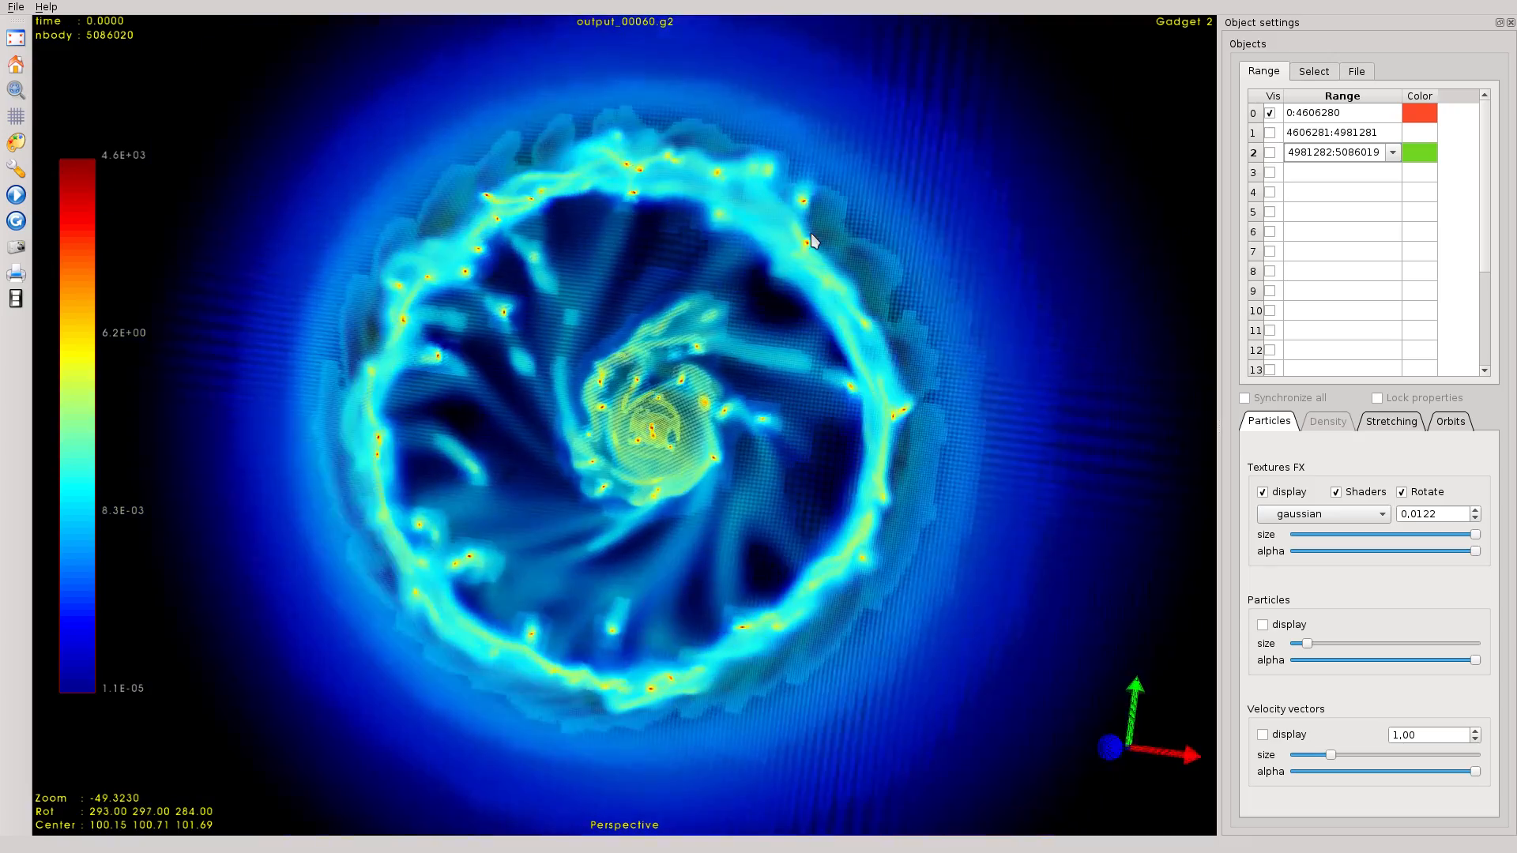
# - Hide range 0:4606280 and display only range 4606281:4981281
pyautogui.click(1270, 113)
pyautogui.click(1270, 133)
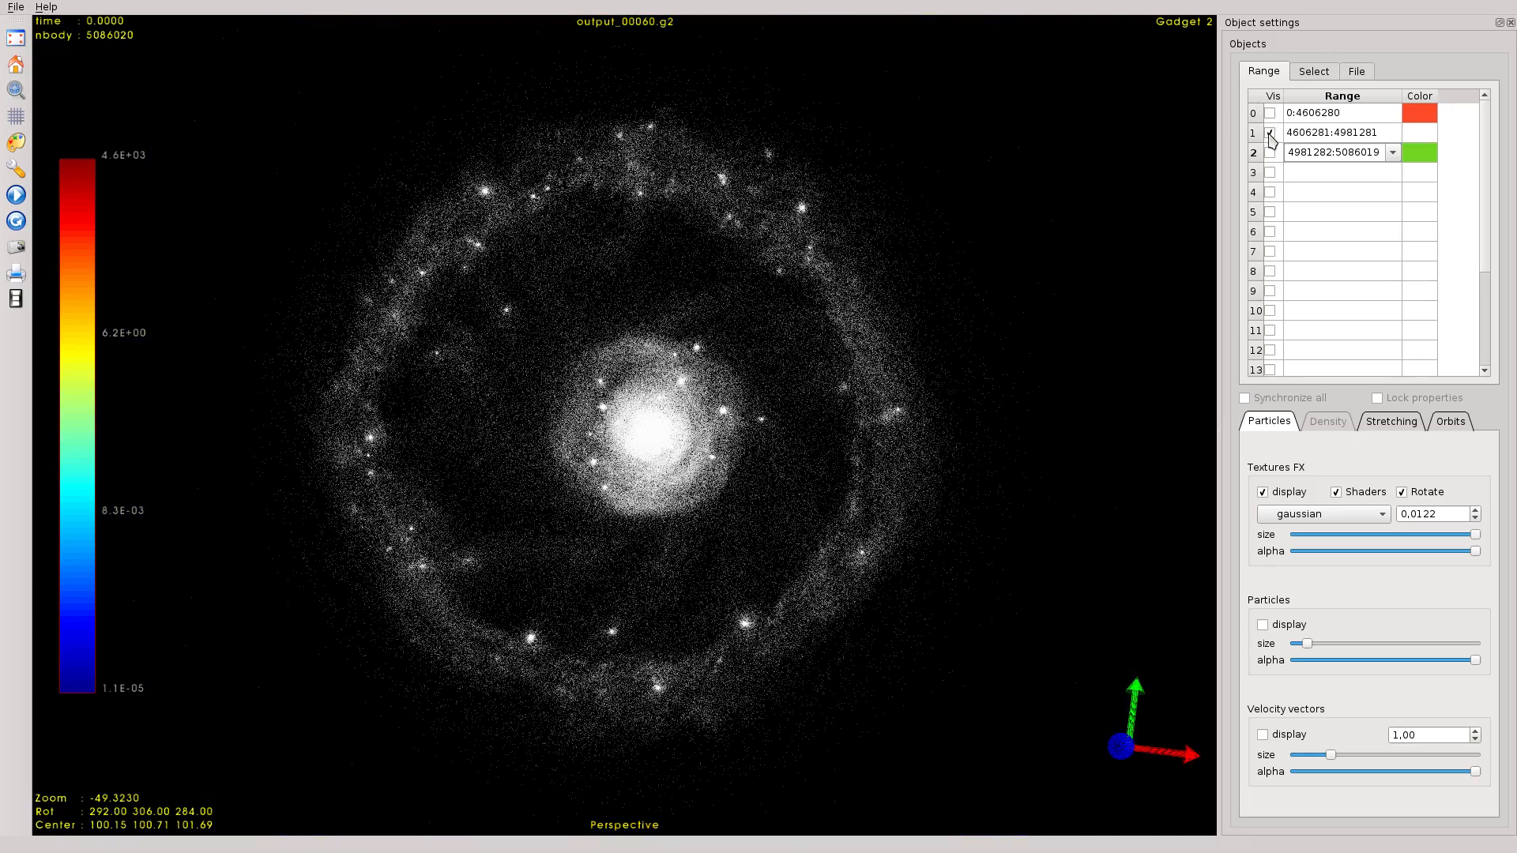
pyautogui.moveTo(877, 257); pyautogui.dragTo(614, 318)
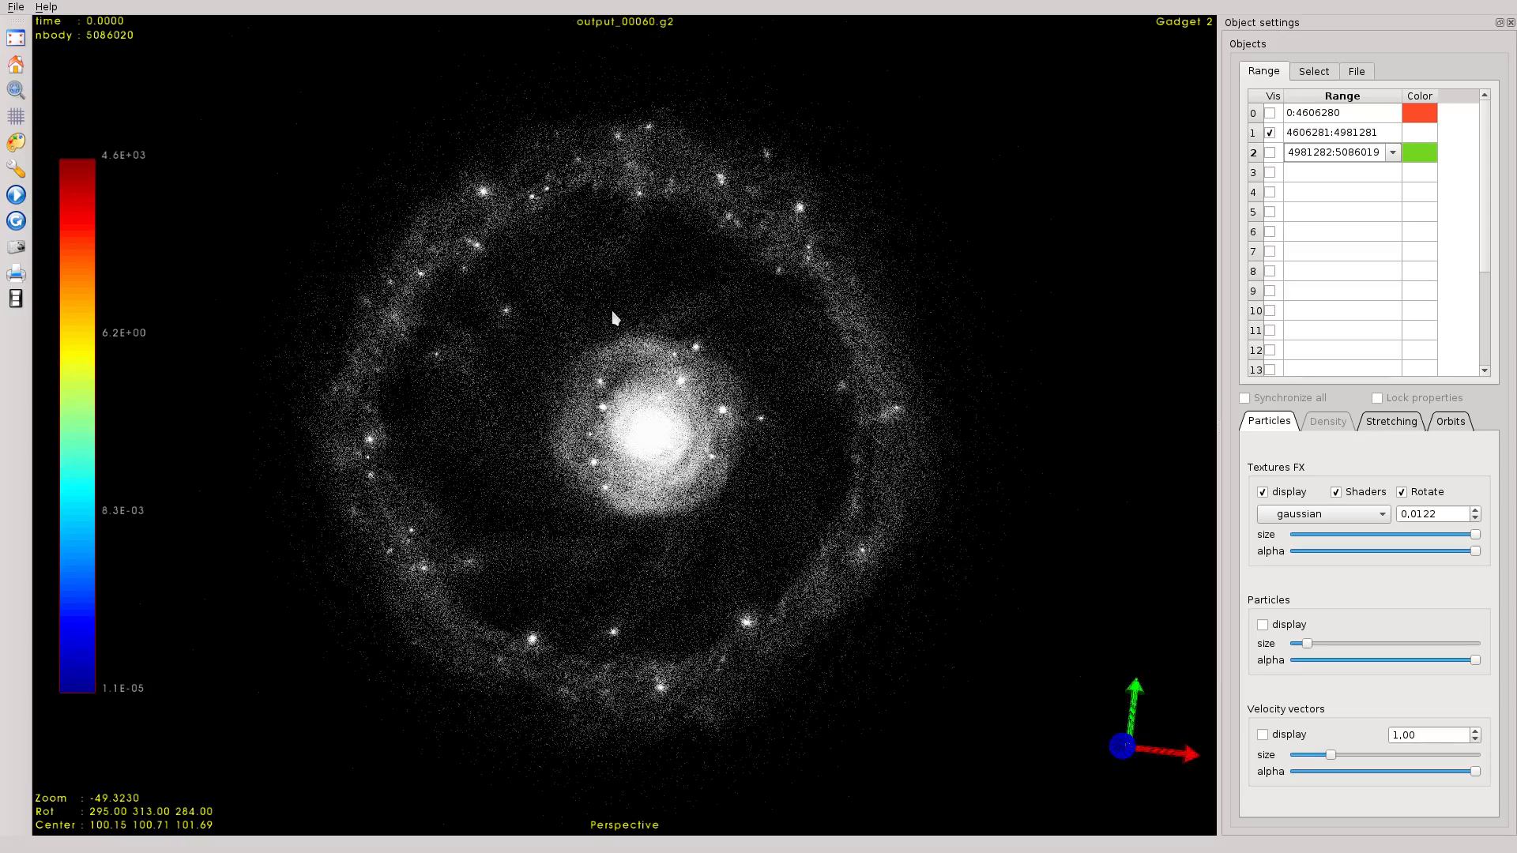
# - View only range 4981282:5086019 up close and from another angle, and hide it again
pyautogui.click(1270, 133)
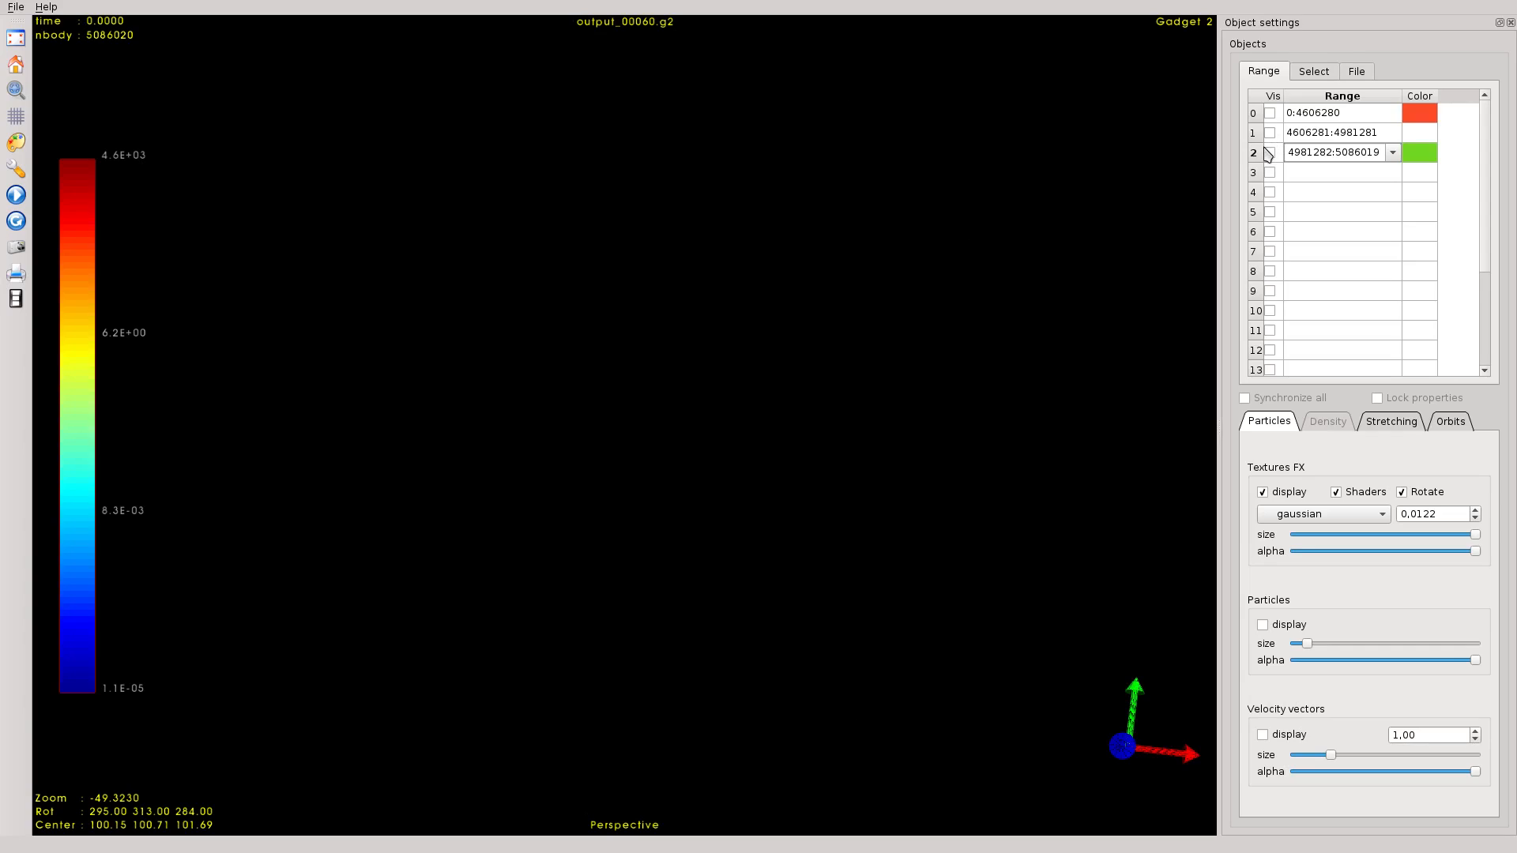
pyautogui.click(1269, 153)
pyautogui.moveTo(800, 314); pyautogui.dragTo(675, 353)
pyautogui.scroll(8, 685, 358)
pyautogui.scroll(-8, 679, 368)
pyautogui.moveTo(694, 396)
pyautogui.mouseDown()
pyautogui.moveTo(718, 392)
pyautogui.moveTo(668, 385)
pyautogui.mouseUp()
pyautogui.click(1270, 152)
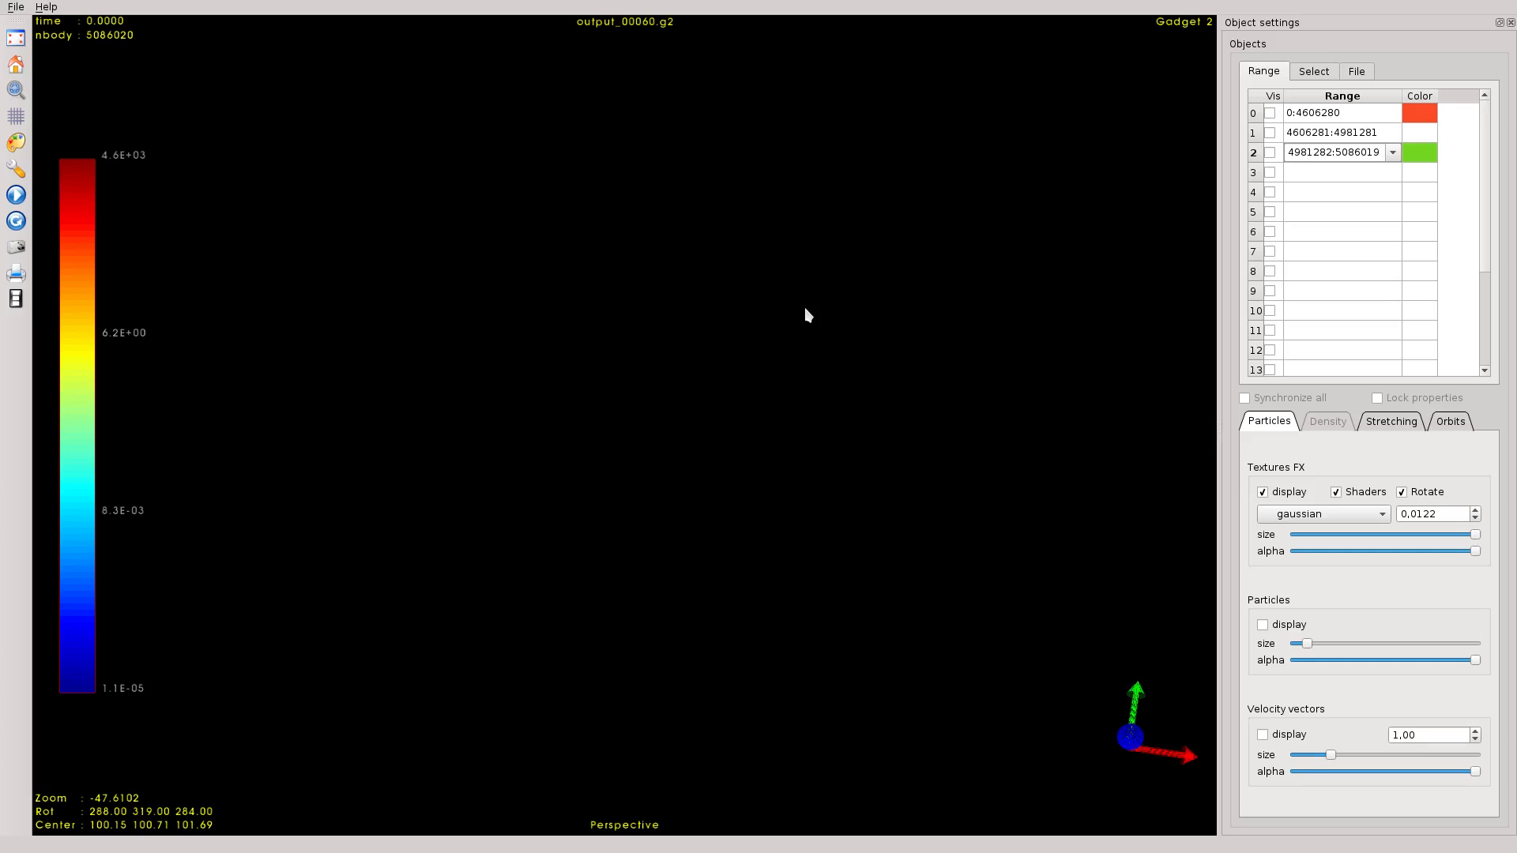
# - Display only range 4606281:4981281 again and inspect its individual particles close up
pyautogui.click(1271, 134)
pyautogui.moveTo(849, 289); pyautogui.dragTo(845, 295)
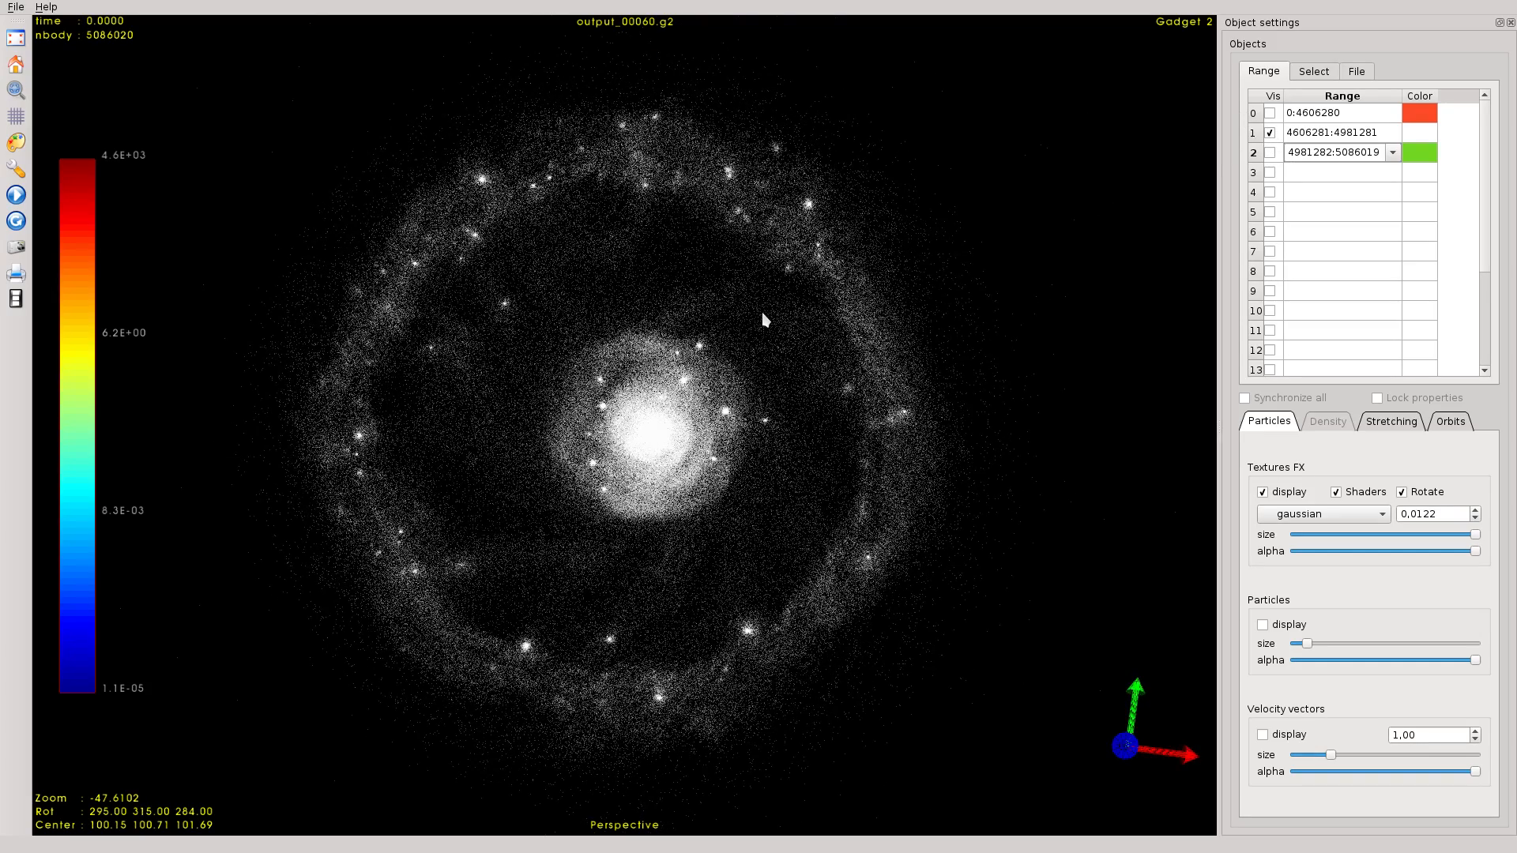
pyautogui.scroll(10, 762, 314)
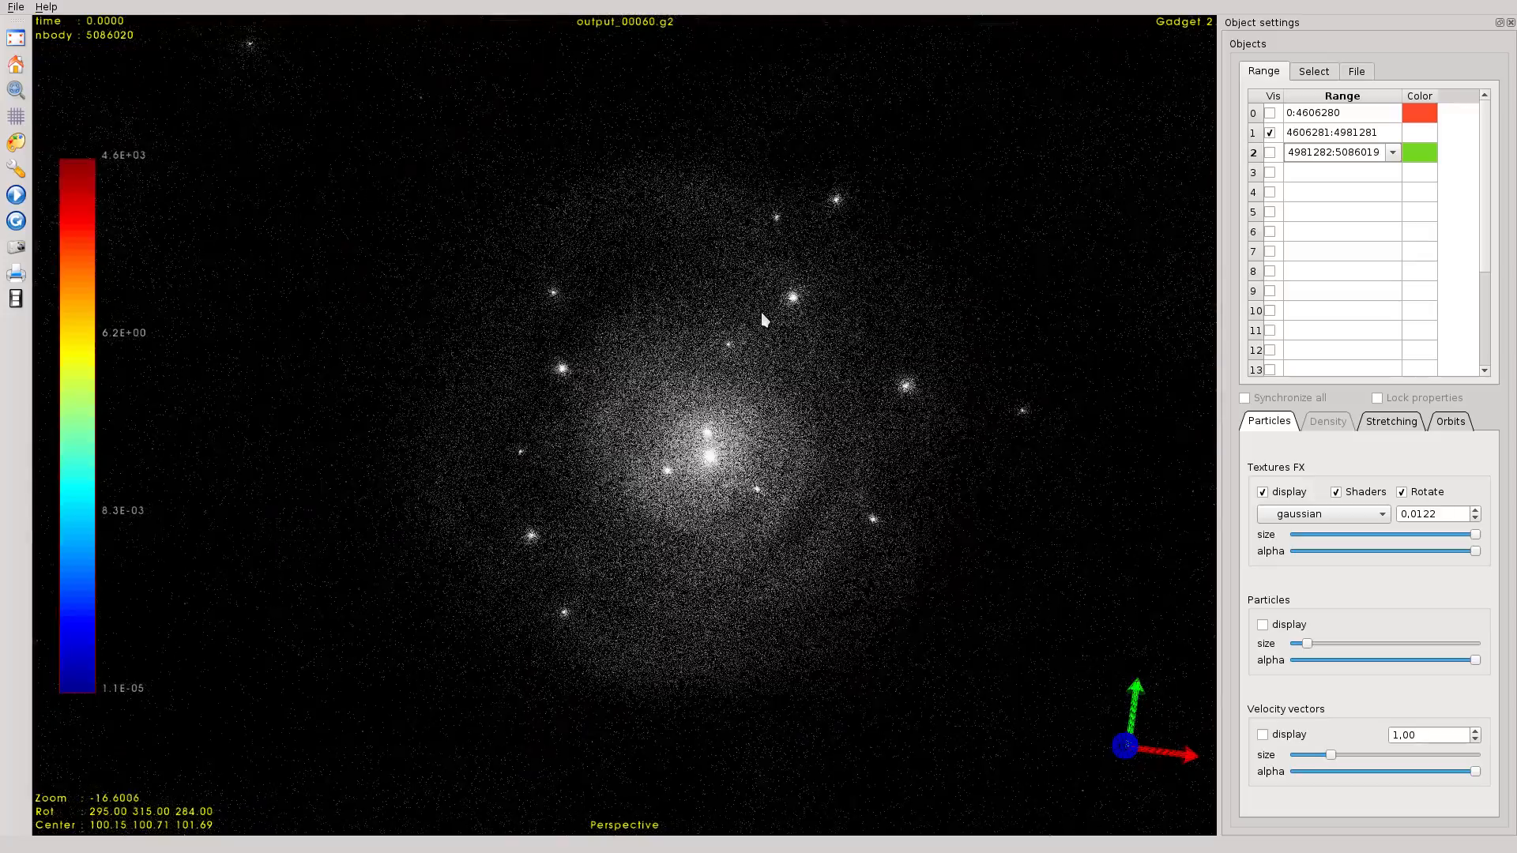
pyautogui.scroll(6, 762, 314)
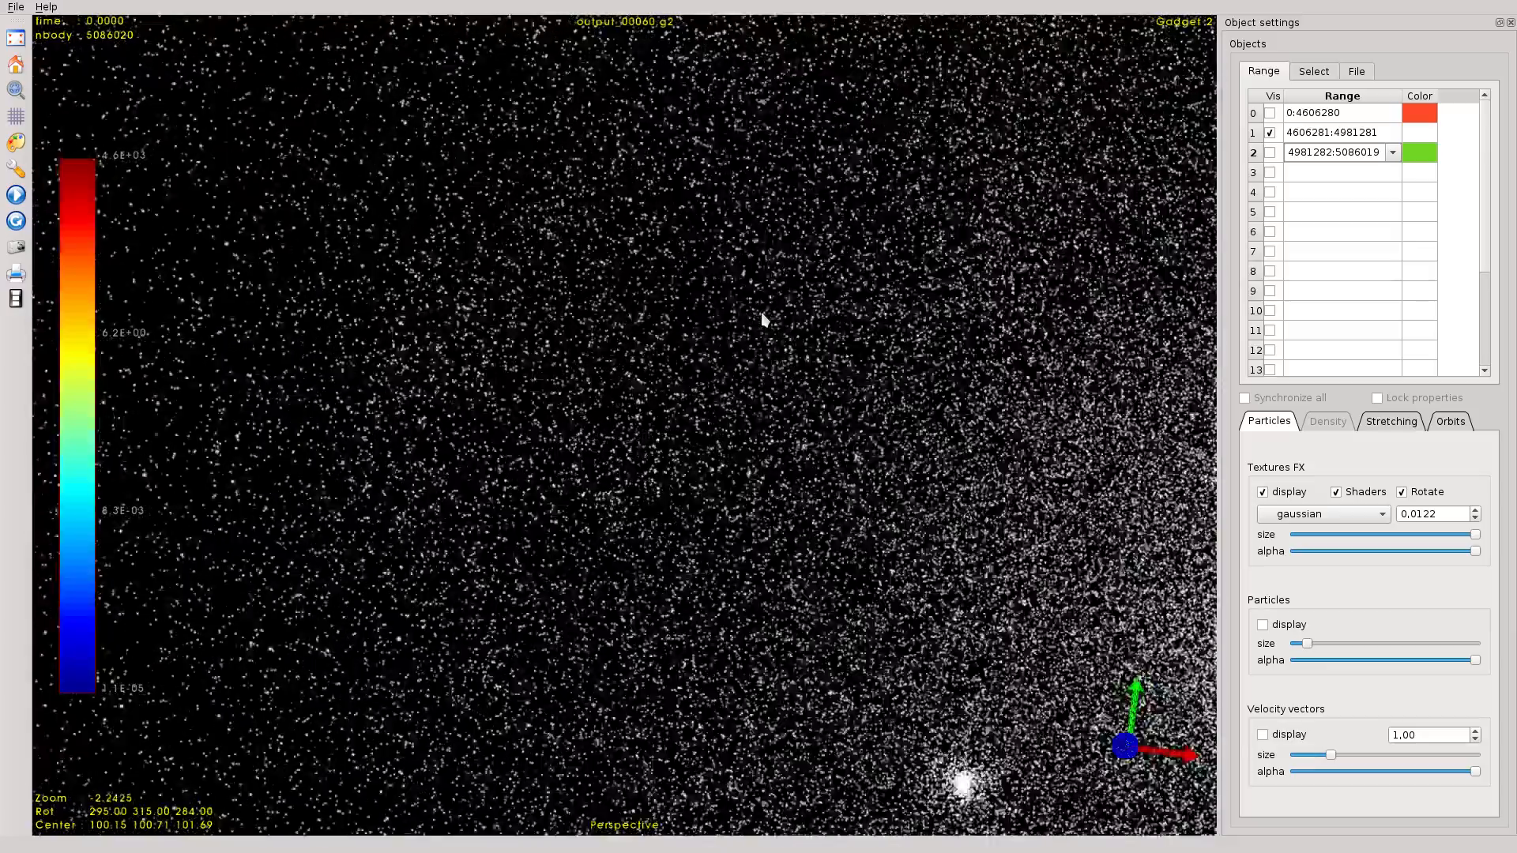
pyautogui.scroll(2, 763, 319)
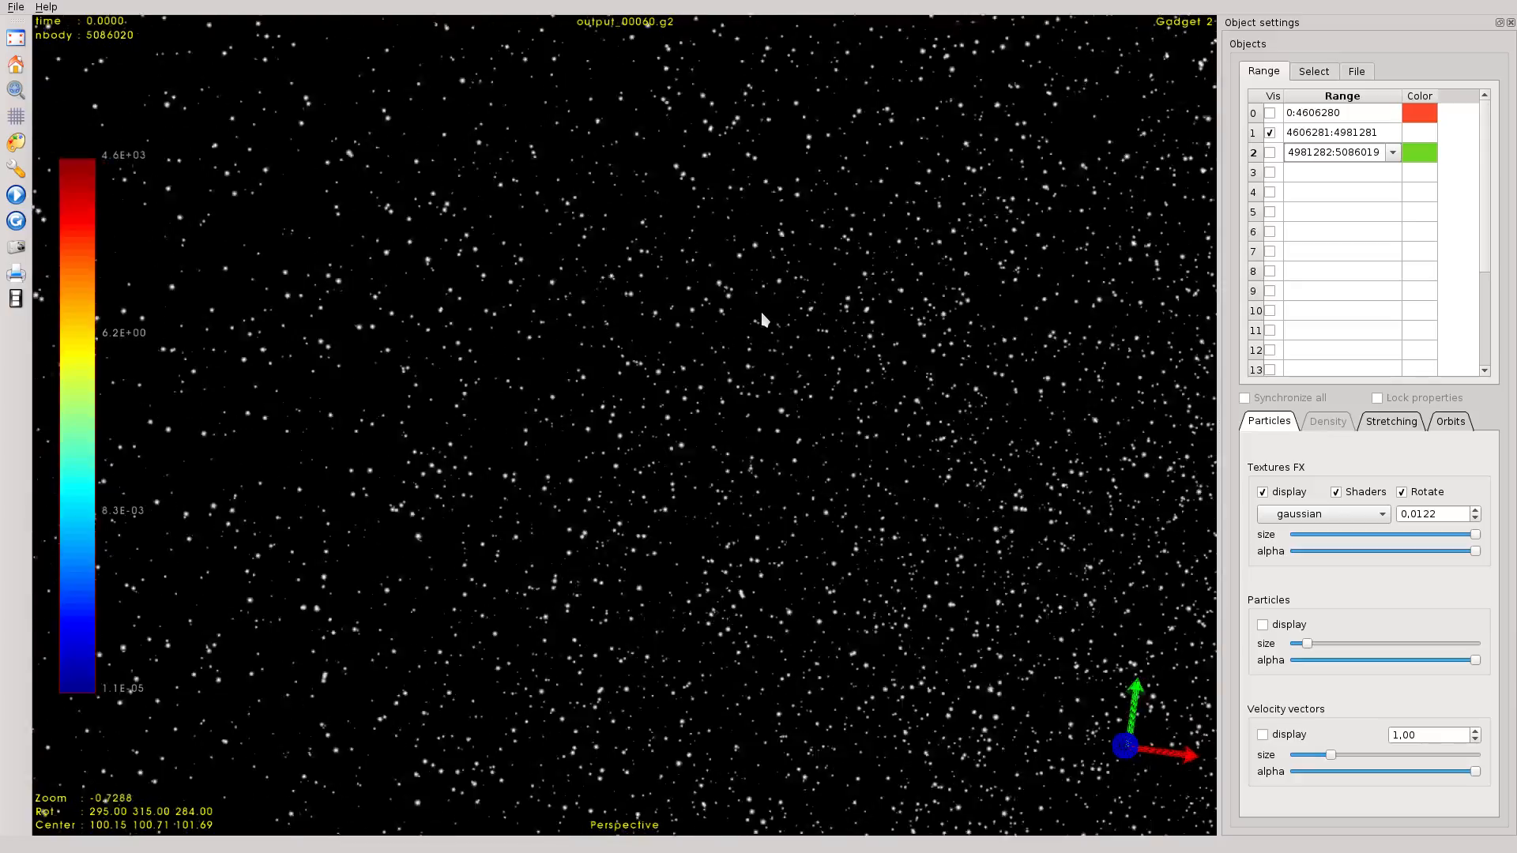
pyautogui.scroll(-8, 763, 318)
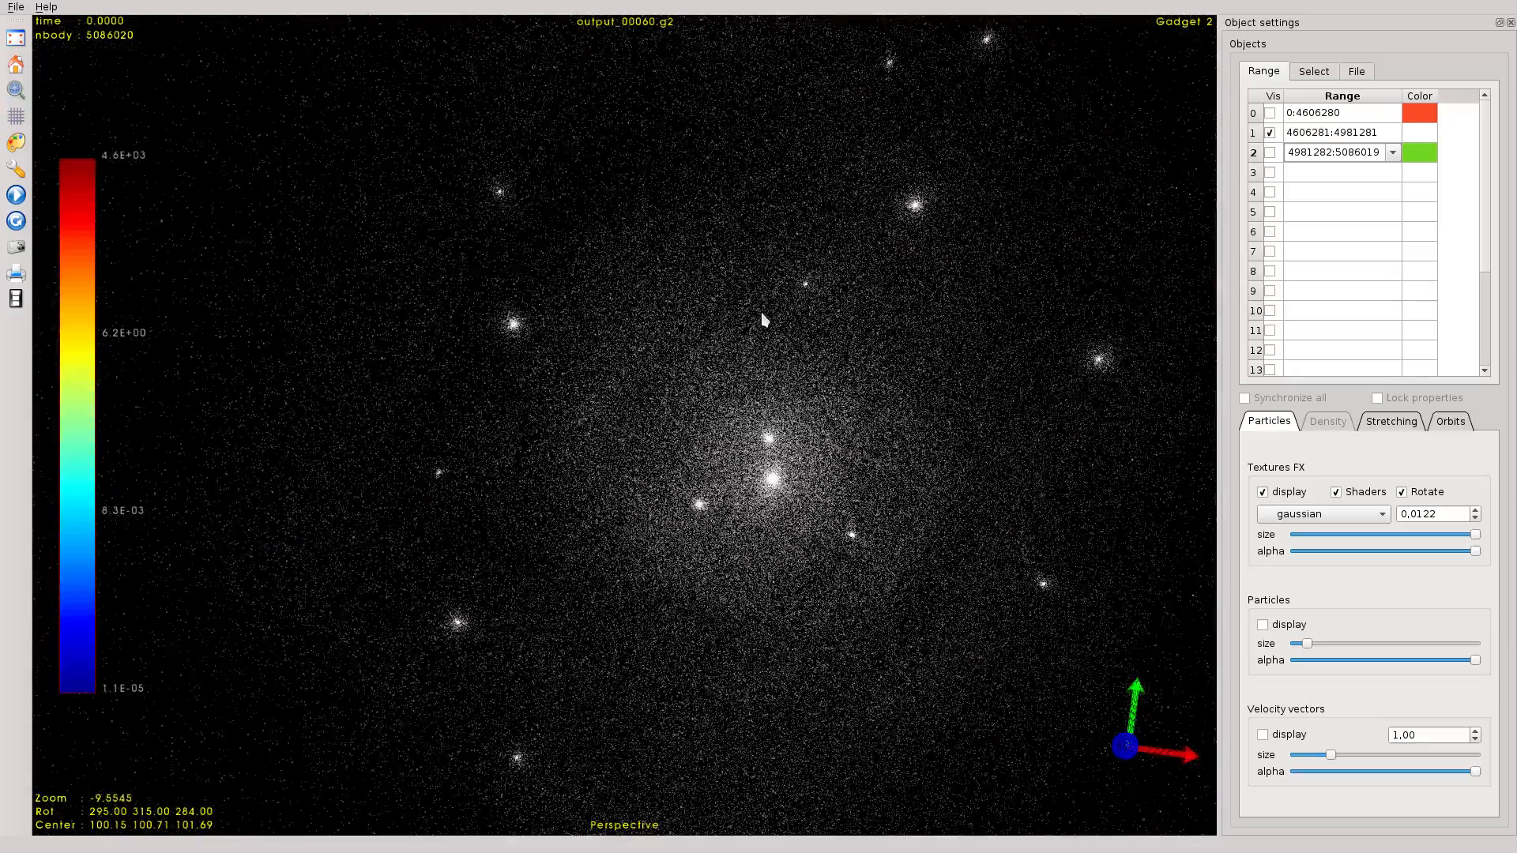
pyautogui.scroll(-2, 762, 319)
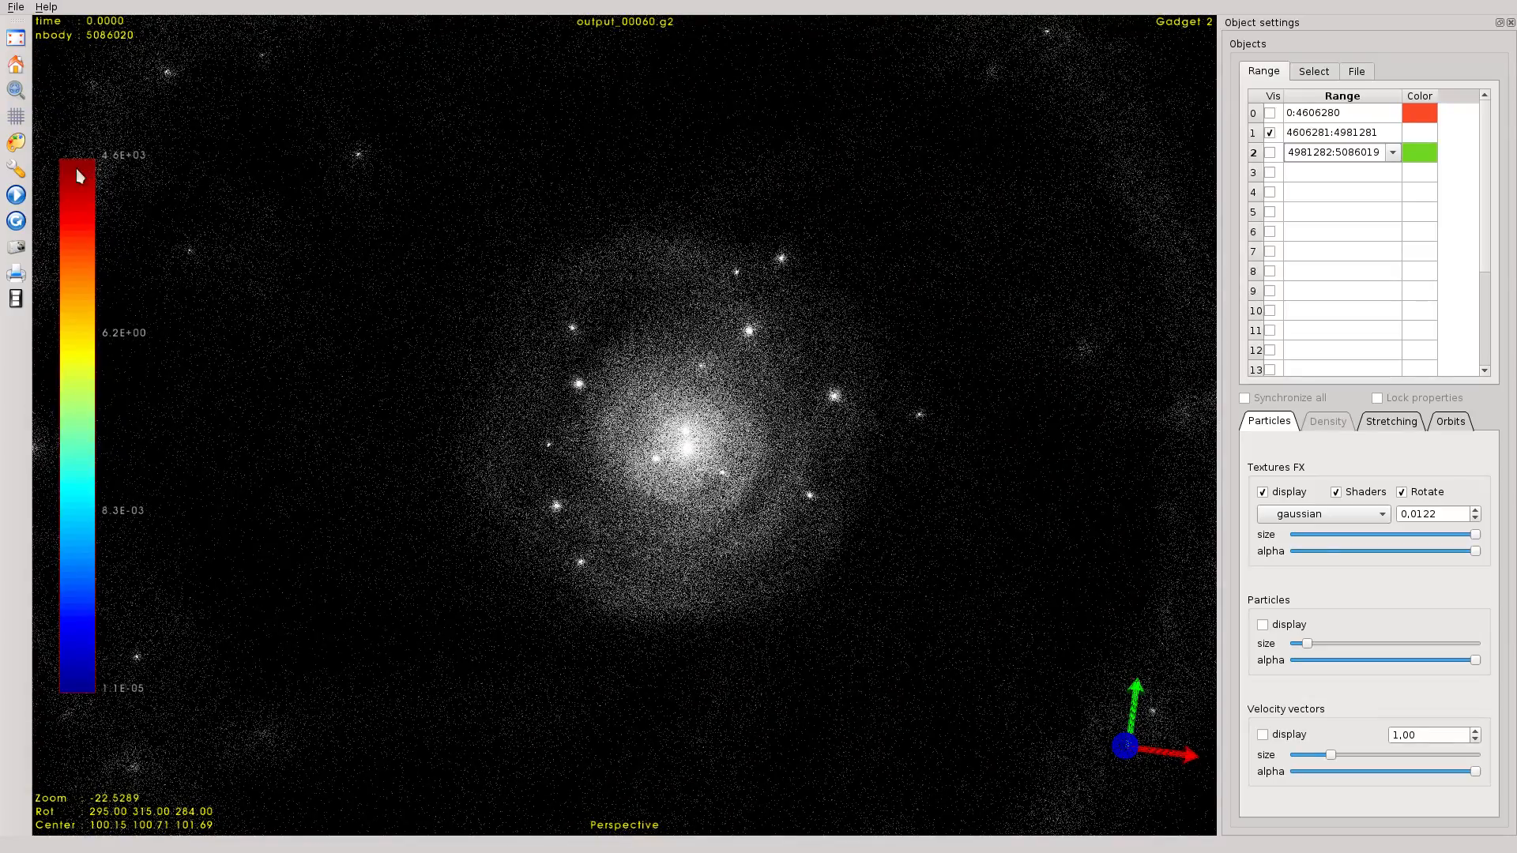
# - Hide and redisplay the Object settings for particle ranges and colors
pyautogui.click(16, 145)
pyautogui.click(17, 145)
pyautogui.click(16, 144)
pyautogui.click(16, 145)
pyautogui.click(17, 145)
pyautogui.click(17, 145)
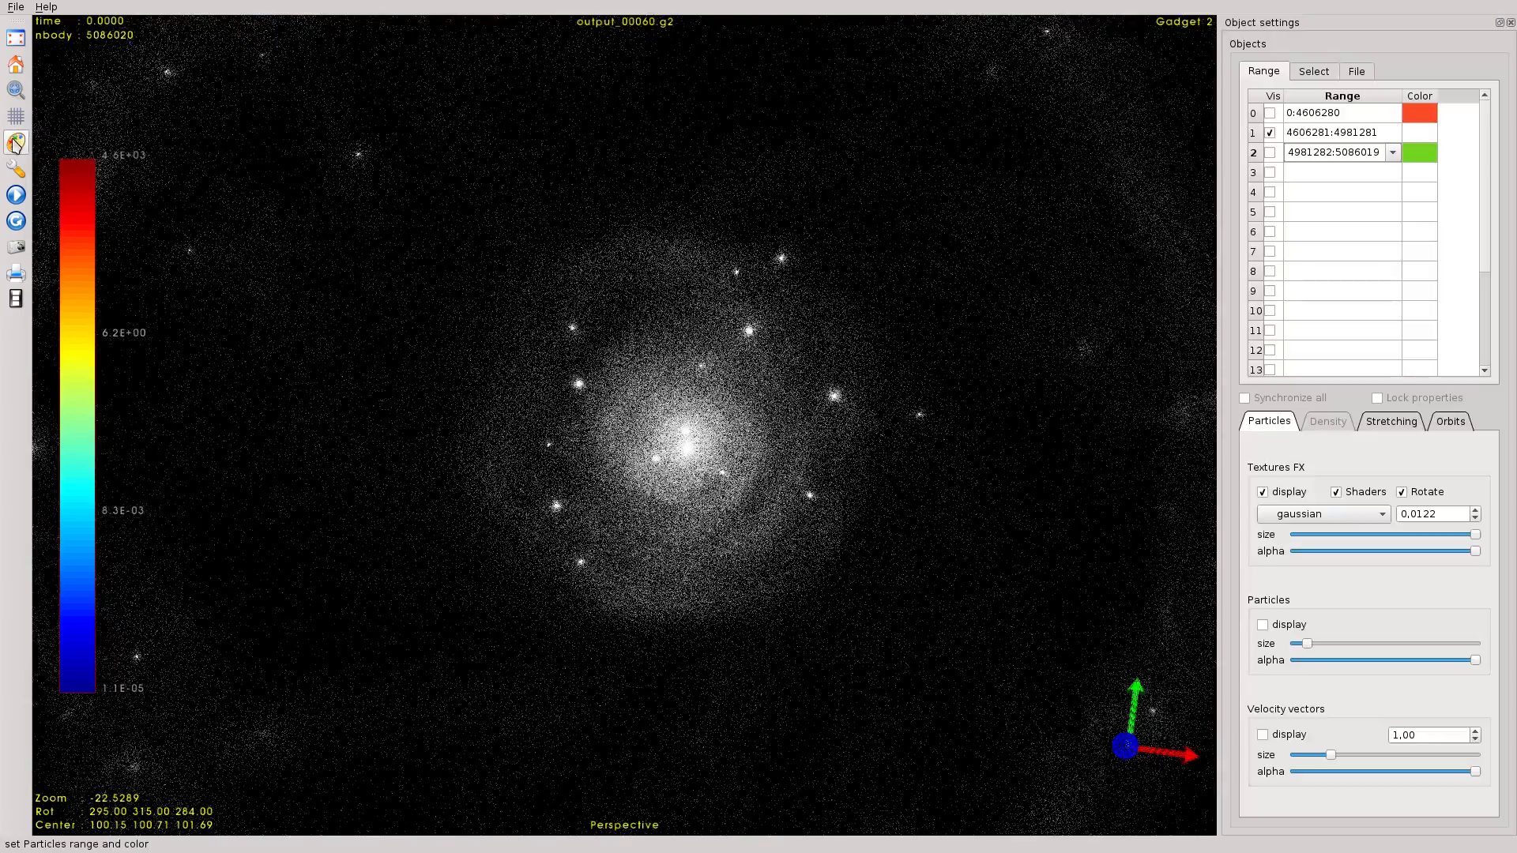
pyautogui.click(17, 144)
pyautogui.click(17, 144)
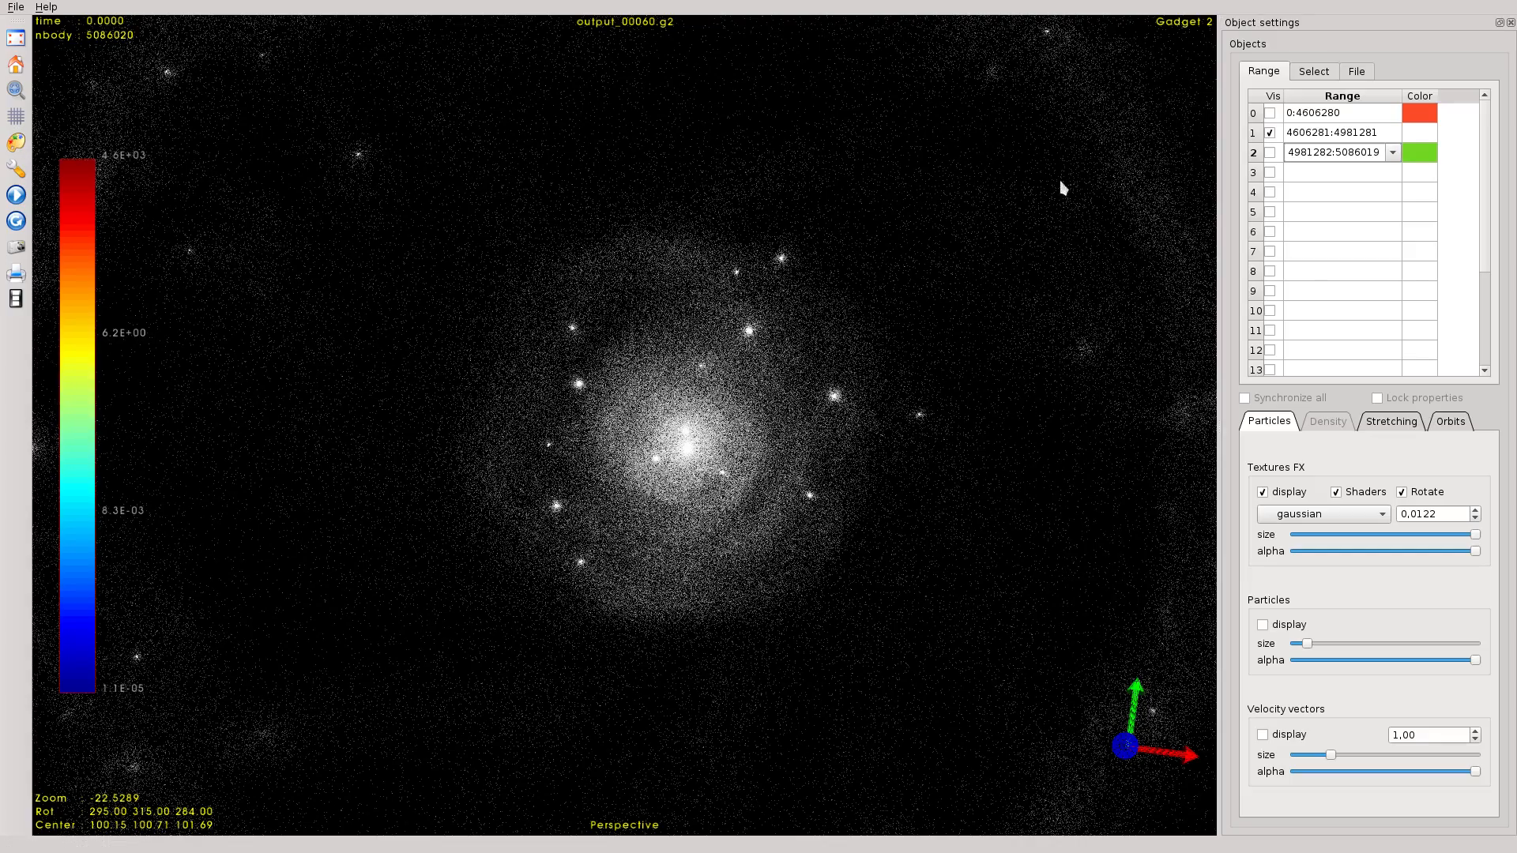
# - Try setting the maximum texture size to 1 with the hidden 4981282:5086019 range selected
pyautogui.moveTo(919, 304); pyautogui.dragTo(854, 357)
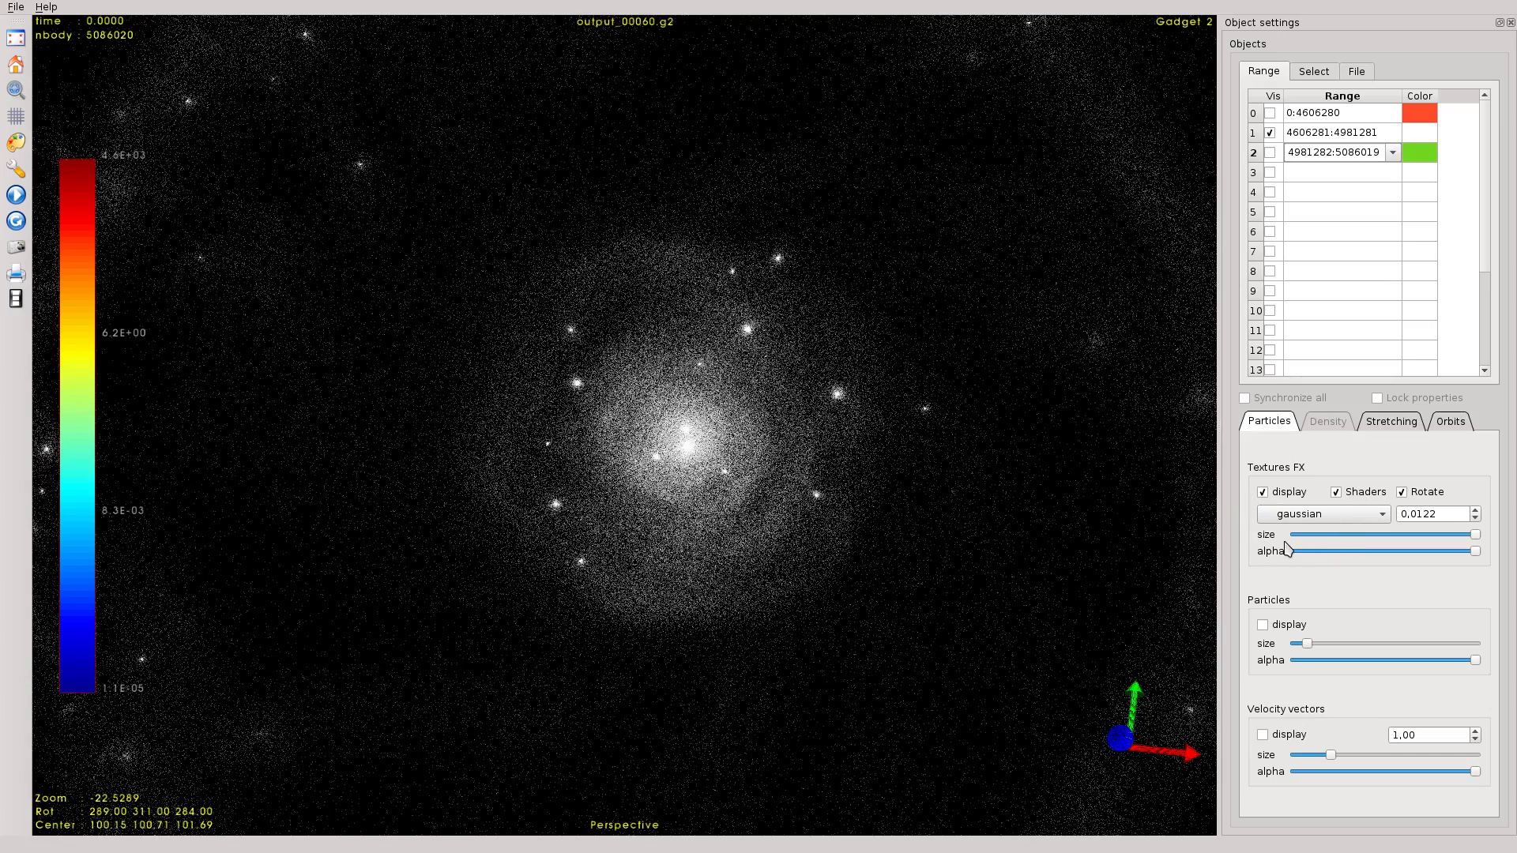
pyautogui.moveTo(930, 456); pyautogui.dragTo(907, 444)
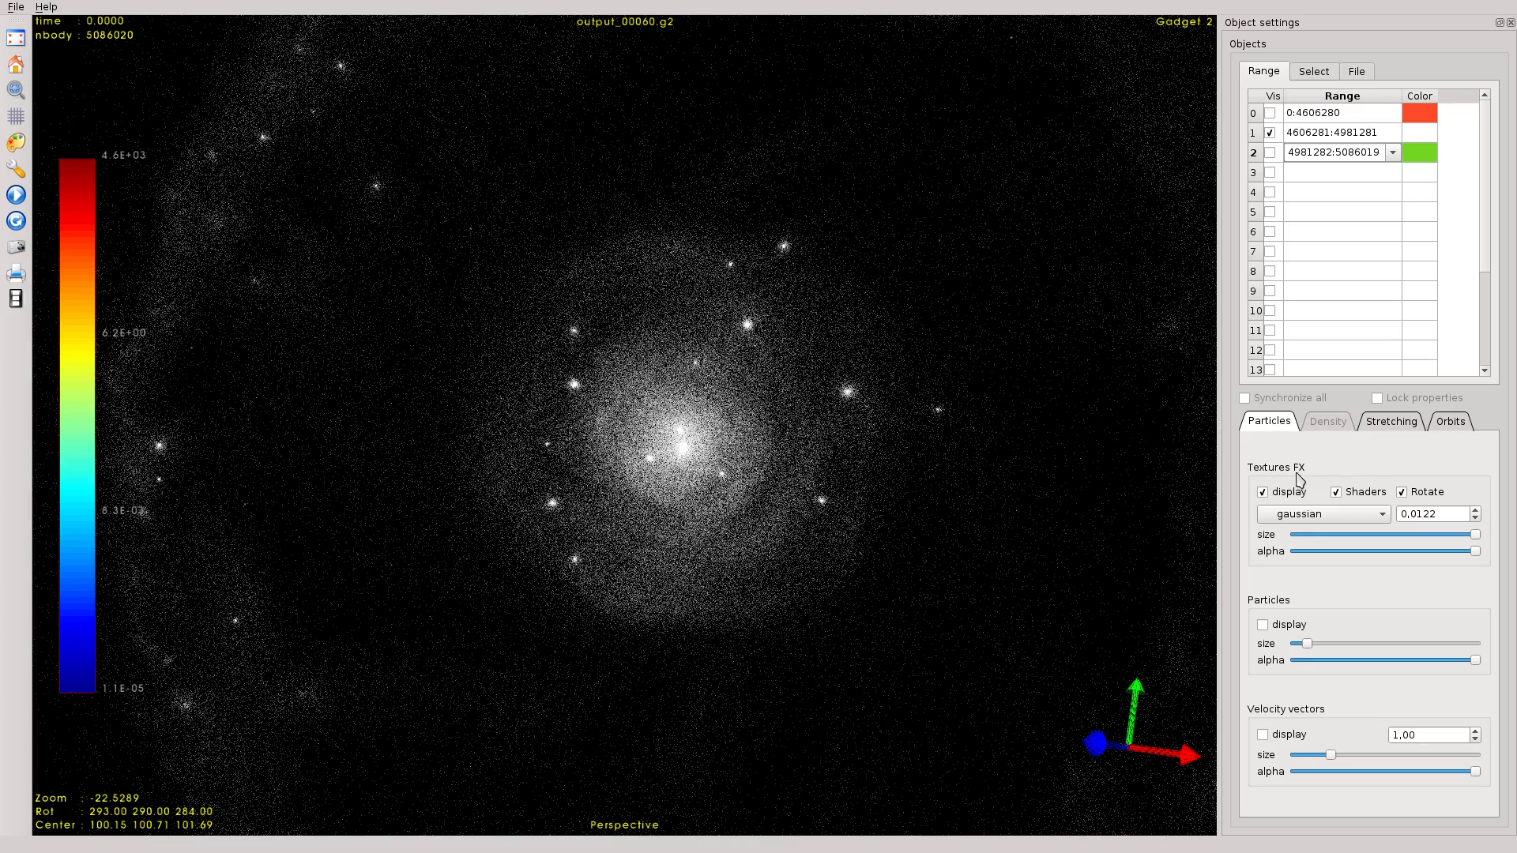
pyautogui.scroll(5, 742, 367)
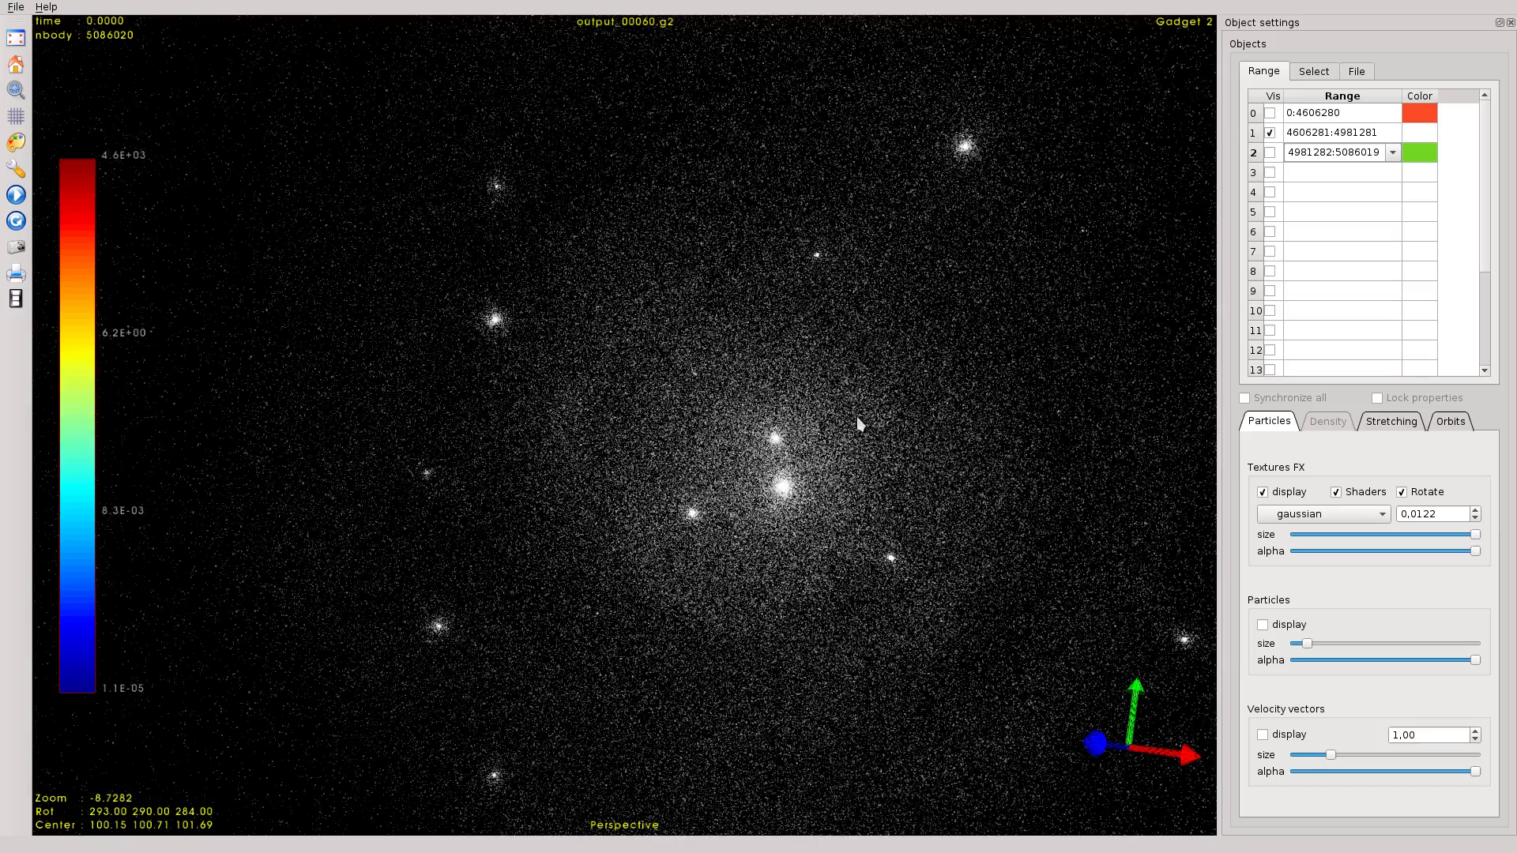
pyautogui.moveTo(860, 427); pyautogui.dragTo(985, 460)
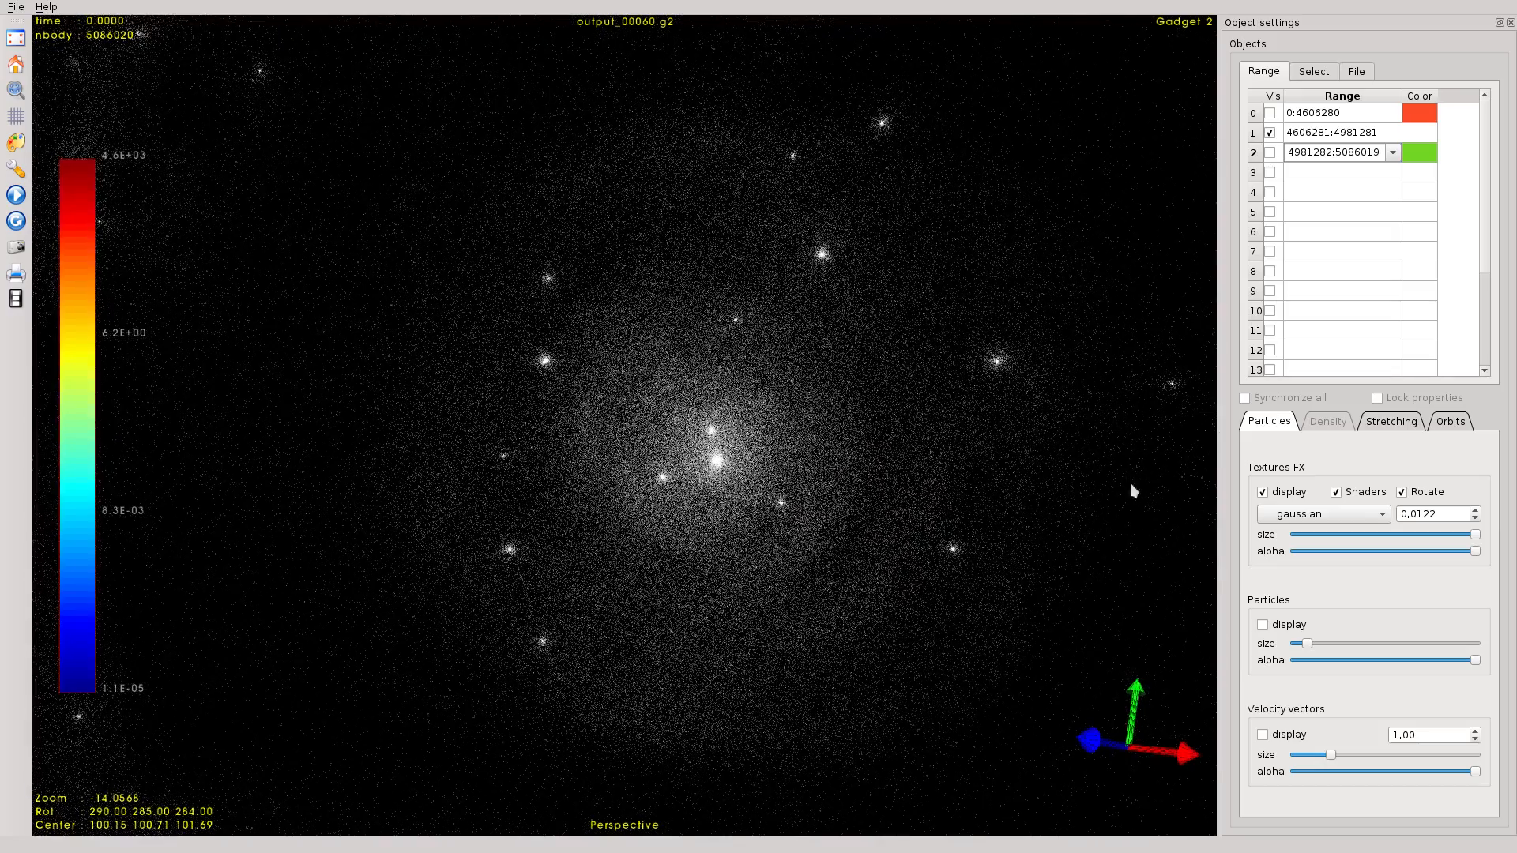
pyautogui.moveTo(1411, 515); pyautogui.dragTo(1447, 516)
pyautogui.moveTo(1406, 516); pyautogui.dragTo(1451, 515)
pyautogui.write('1')
pyautogui.press('Return')
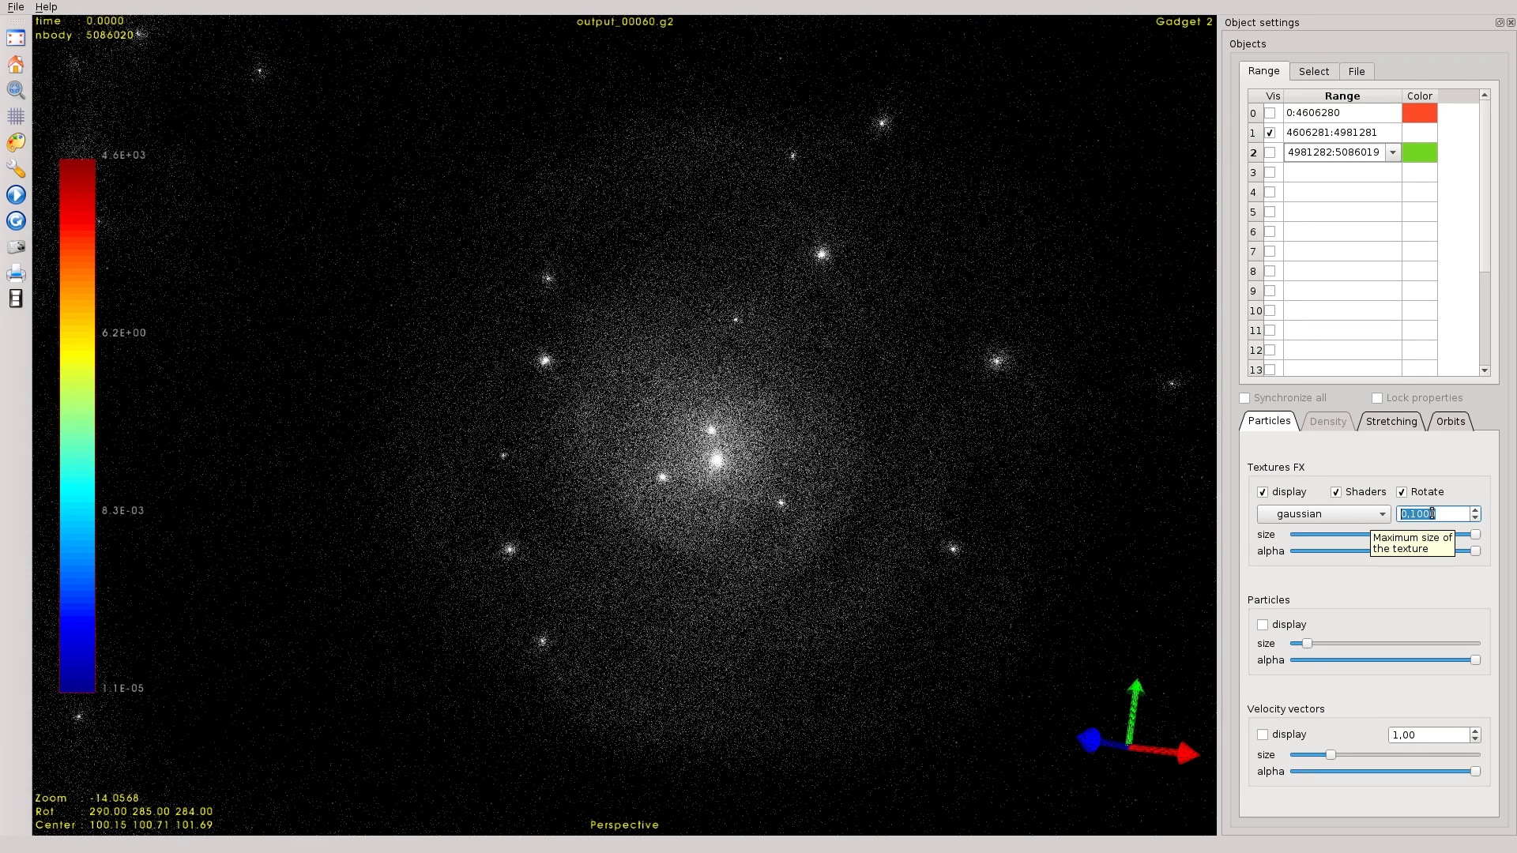
pyautogui.write('1')
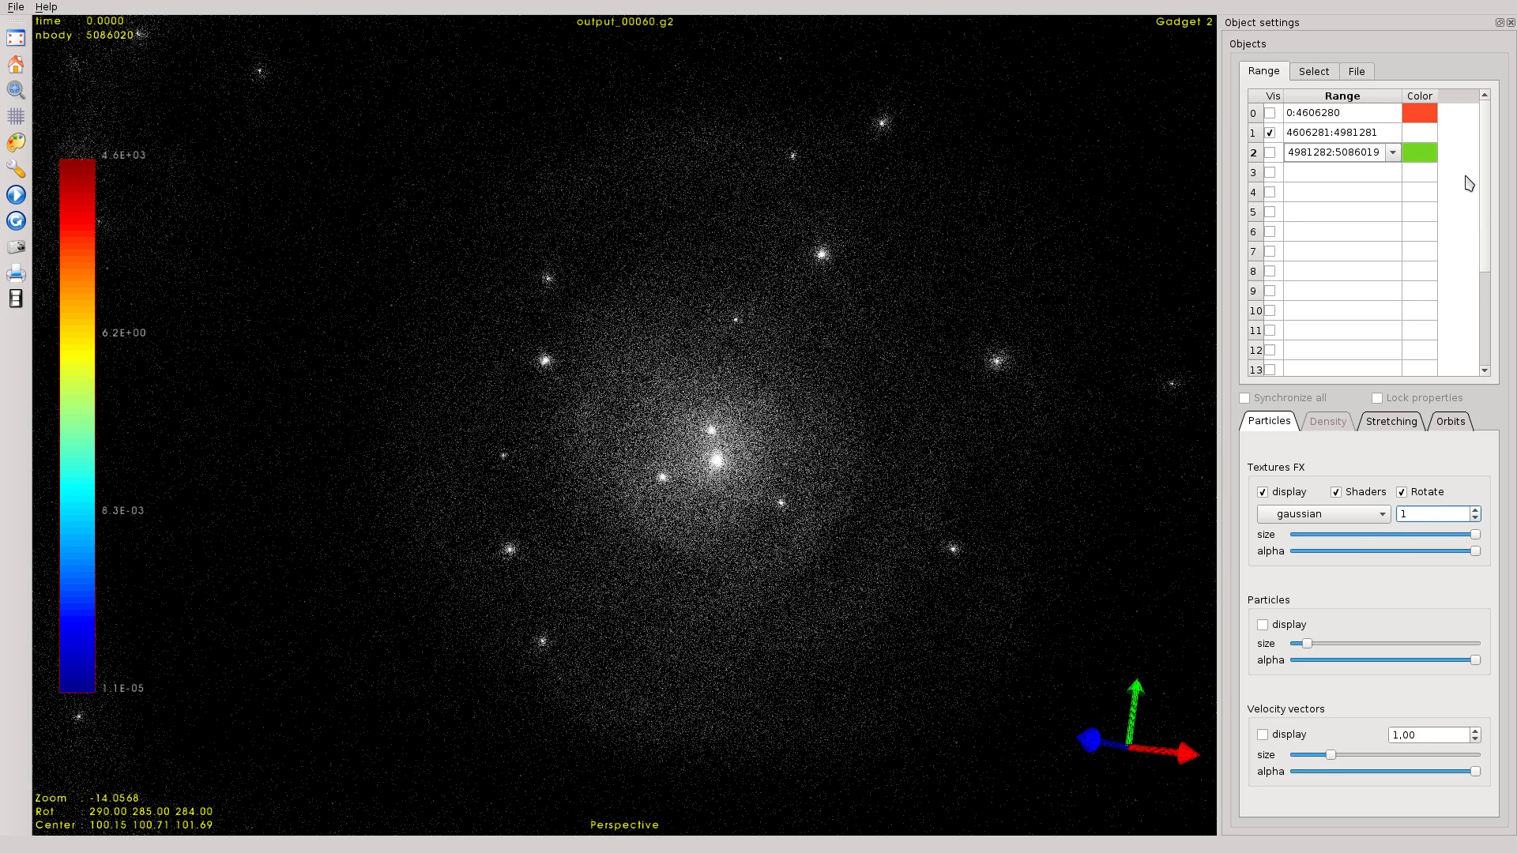
# - Set the maximum texture size of range 4606281:4981281 to 0.1000
pyautogui.click(1344, 136)
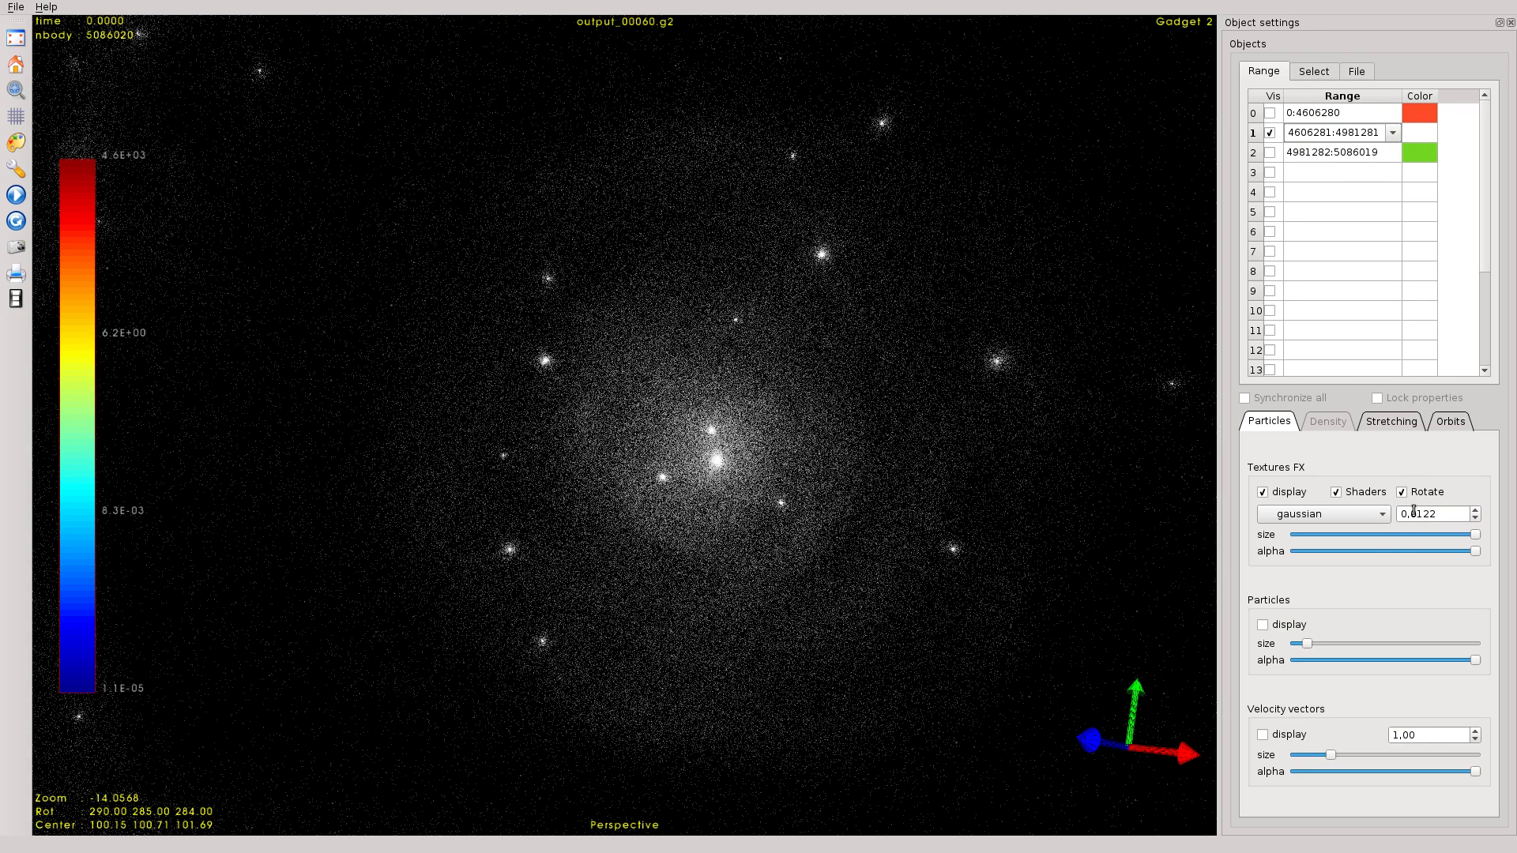
pyautogui.moveTo(1415, 512); pyautogui.dragTo(1458, 518)
pyautogui.write('1')
pyautogui.press('Return')
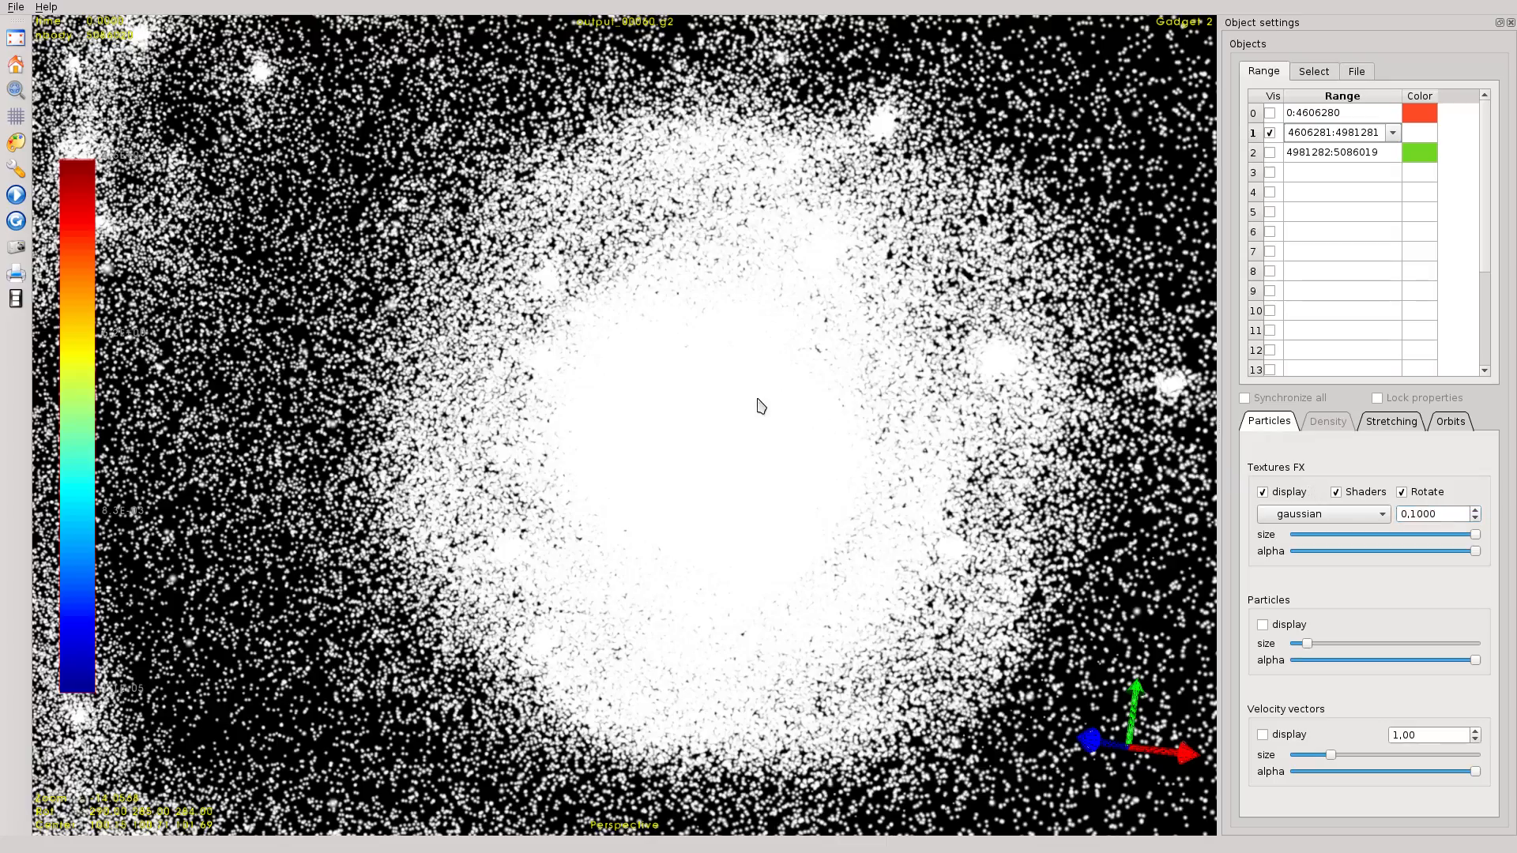
pyautogui.moveTo(743, 419); pyautogui.dragTo(759, 427)
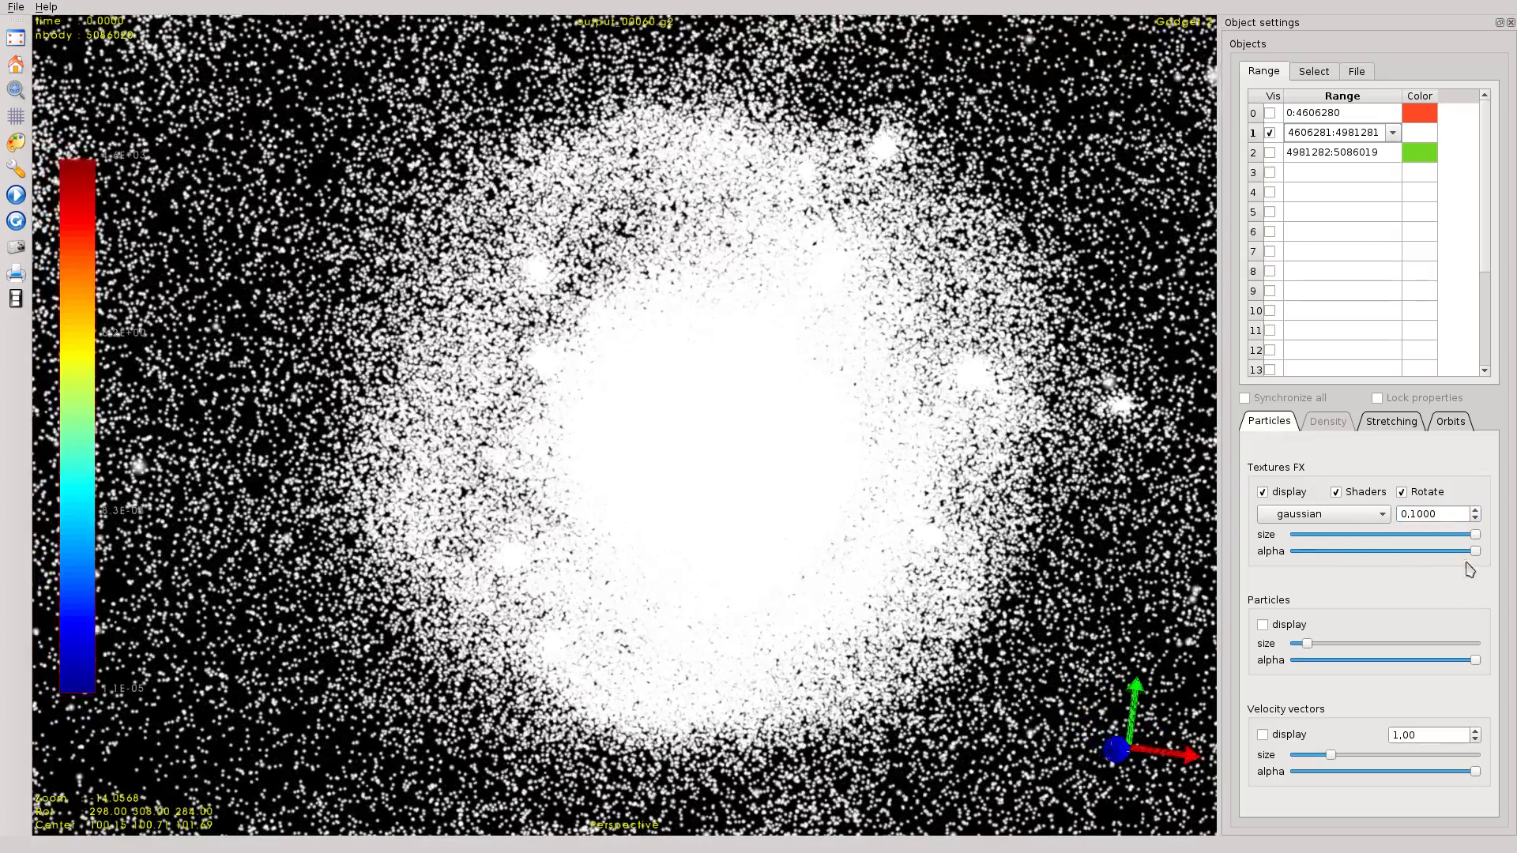
# - Reduce the texture size scale of range 4606281:4981281 to about half and compare its look near and far
pyautogui.moveTo(1473, 540); pyautogui.dragTo(1384, 536)
pyautogui.scroll(5, 980, 449)
pyautogui.scroll(6, 980, 449)
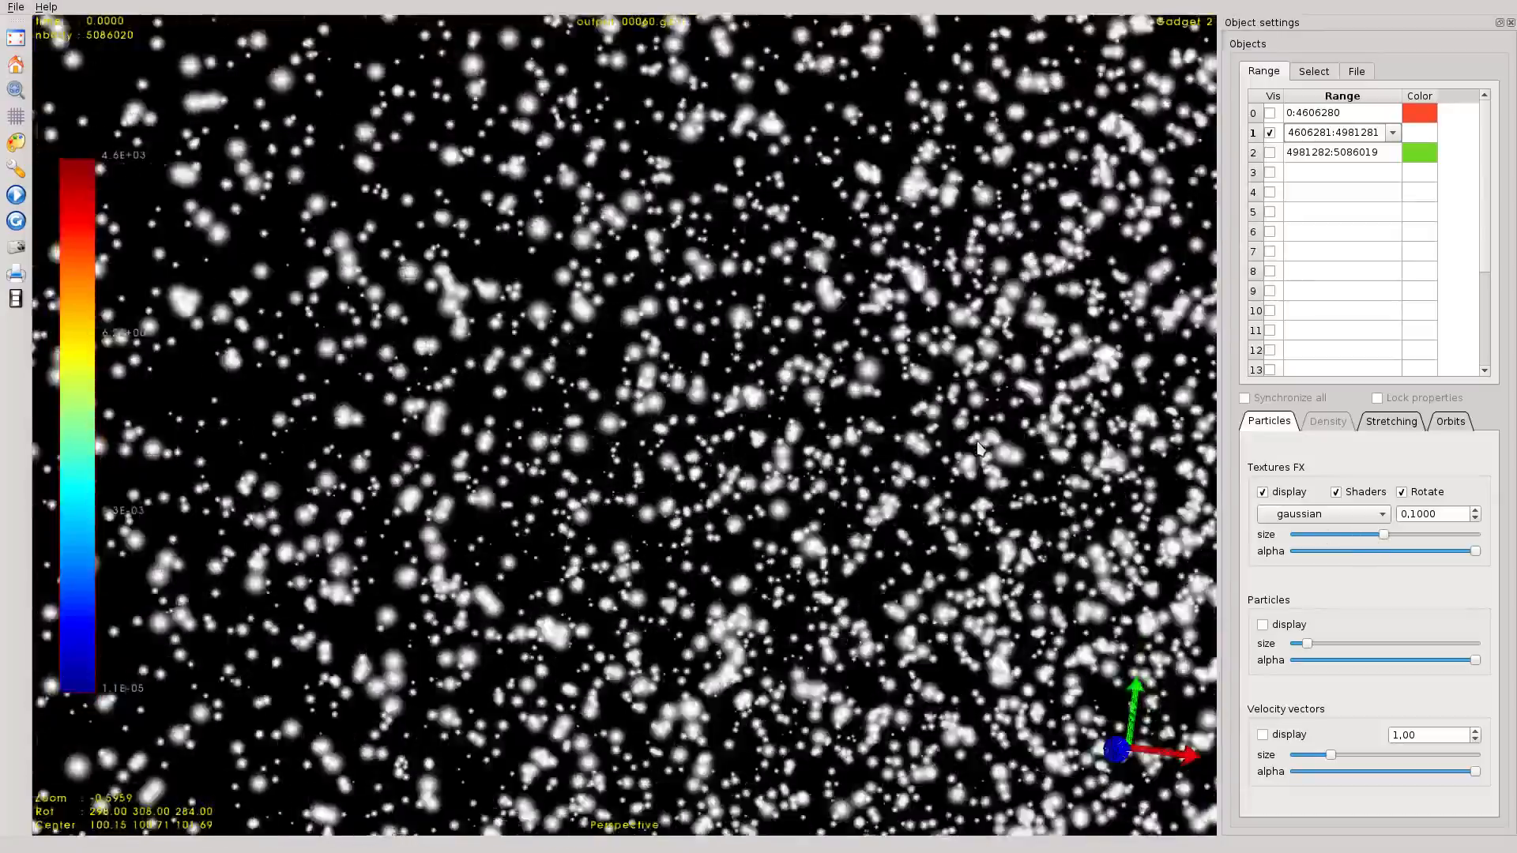
pyautogui.scroll(-8, 980, 449)
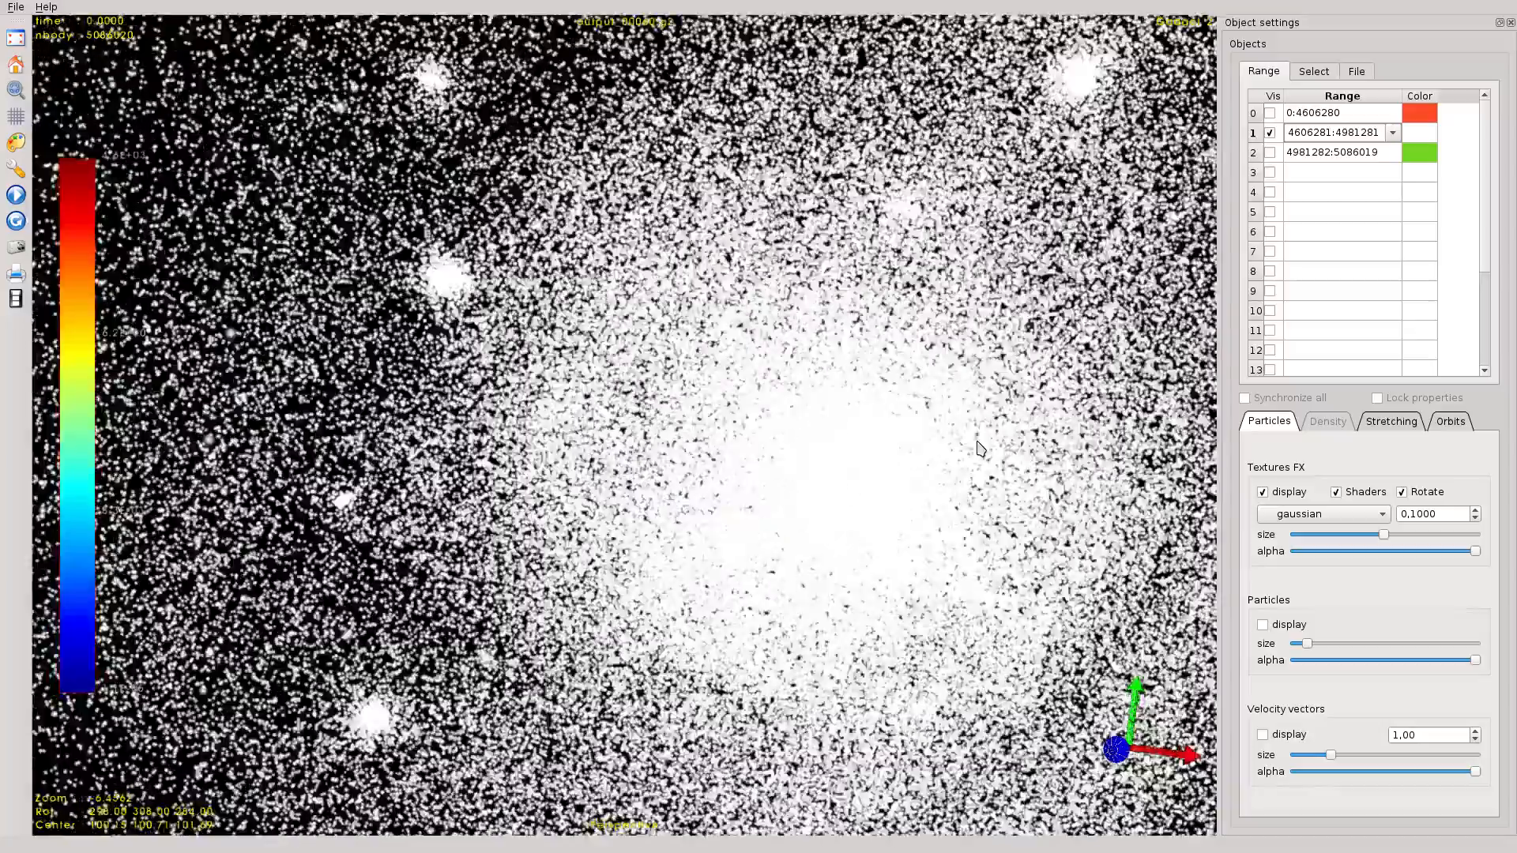
pyautogui.scroll(-10, 980, 449)
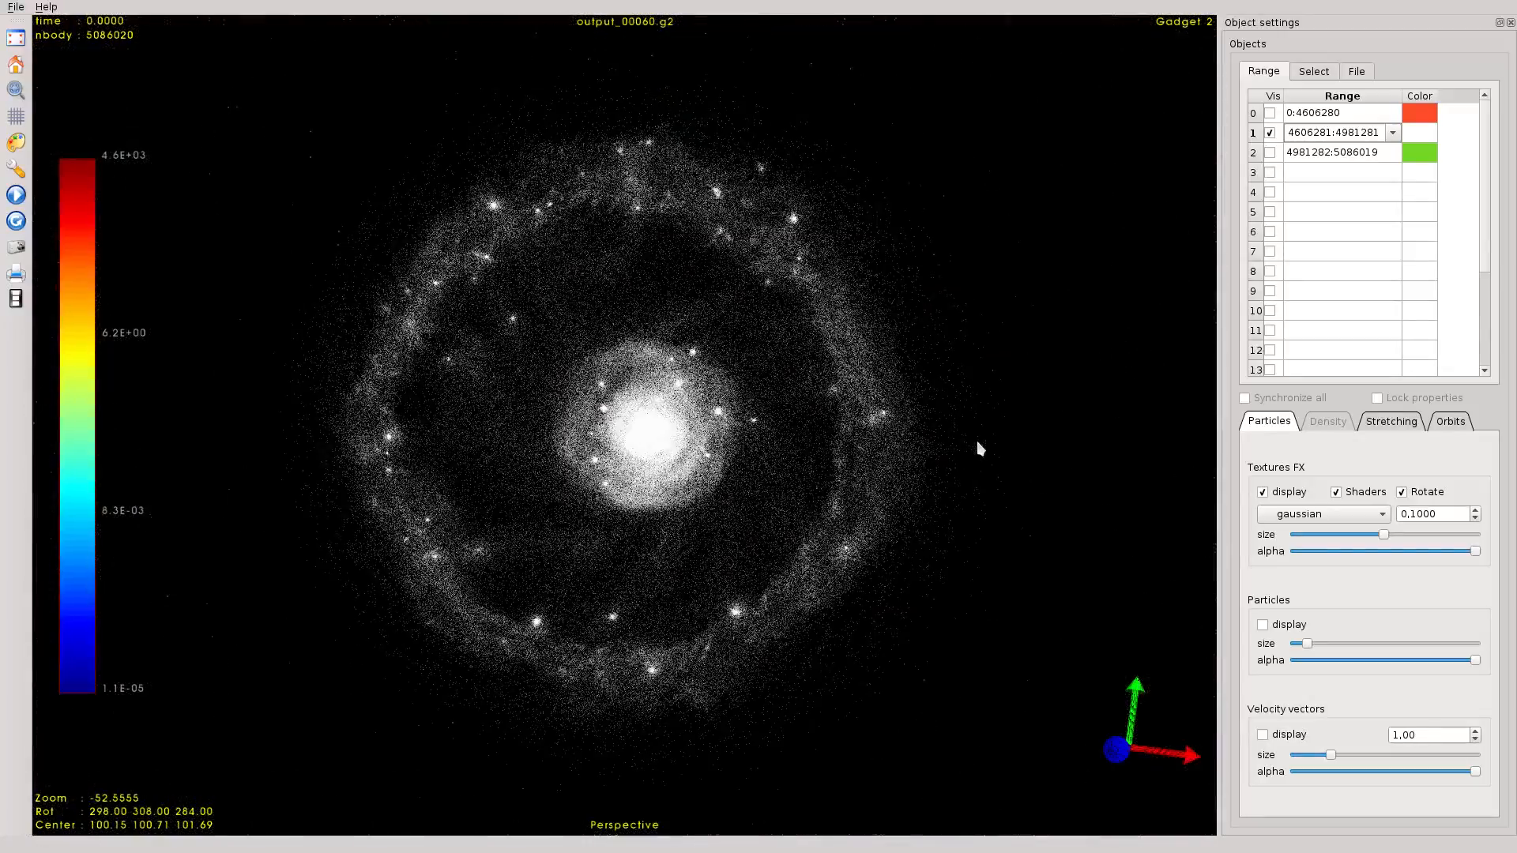
pyautogui.scroll(5, 980, 449)
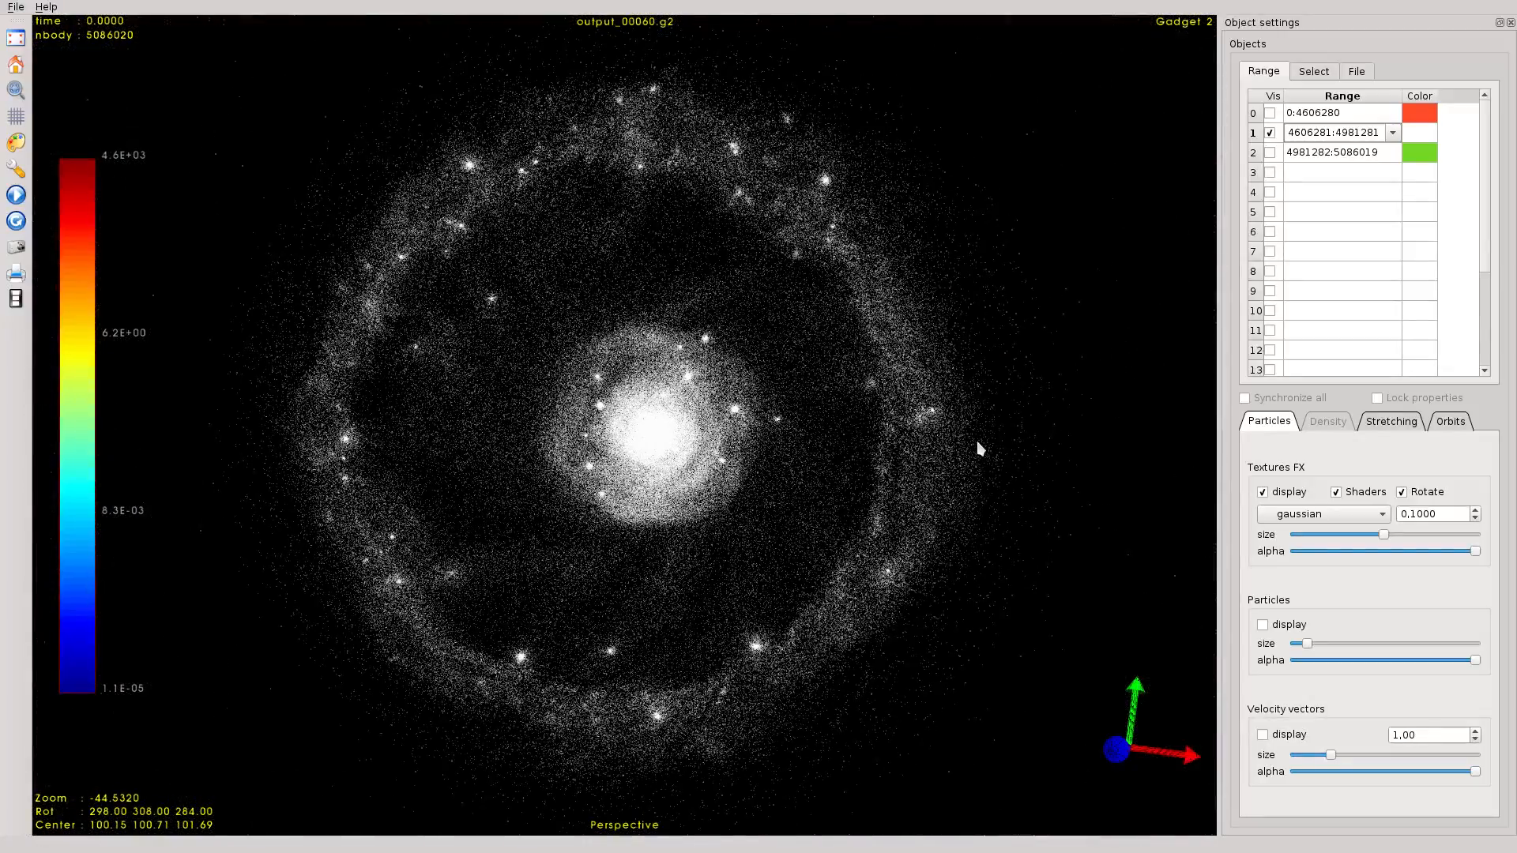
# - Switch range 4606281:4981281 from texture display to plain particle display
pyautogui.click(1264, 492)
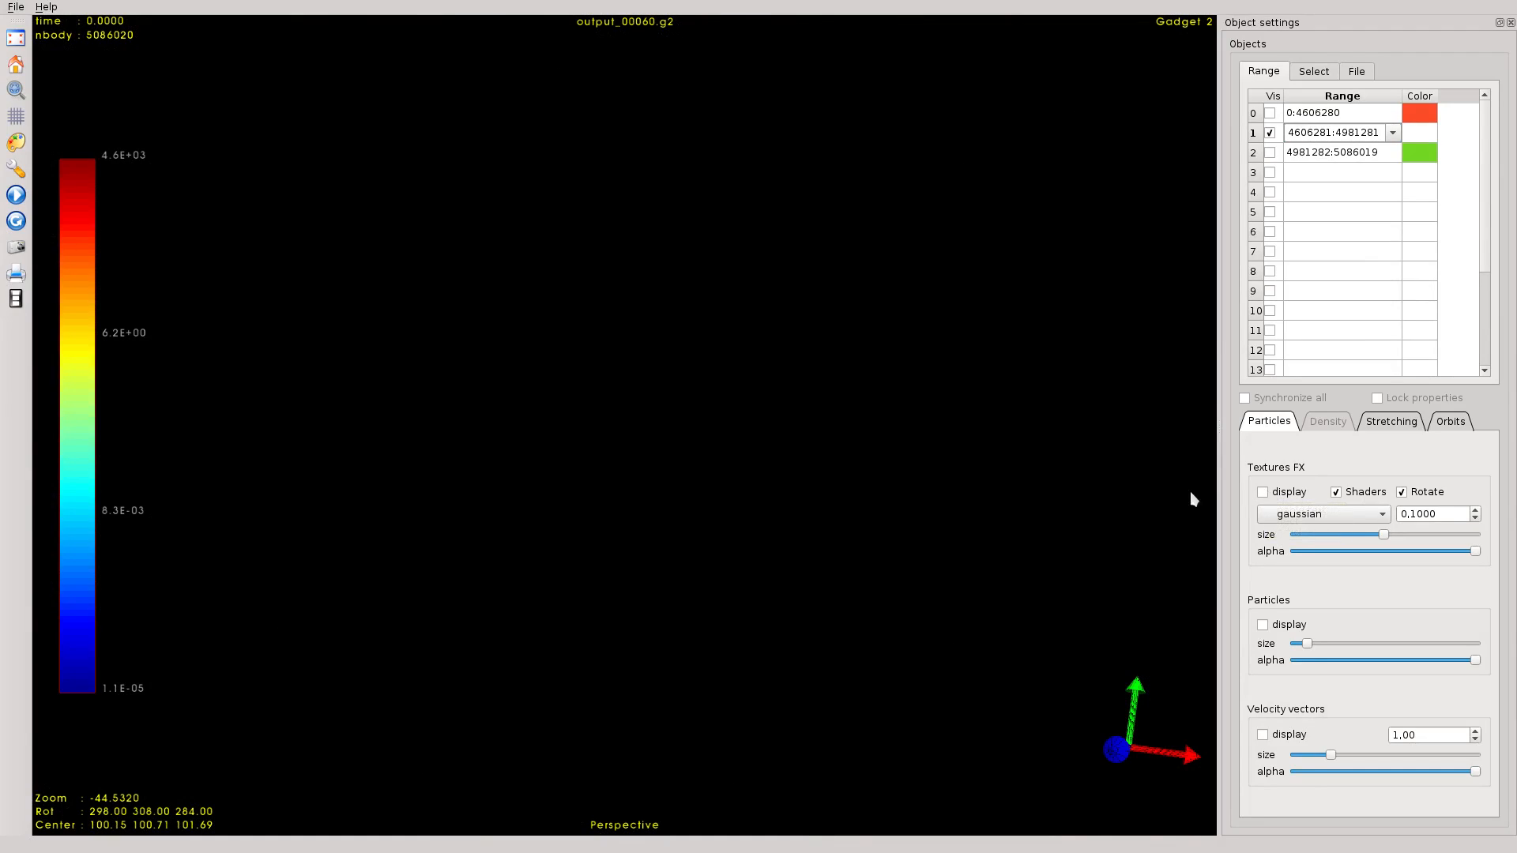
pyautogui.click(1263, 625)
pyautogui.scroll(10, 744, 455)
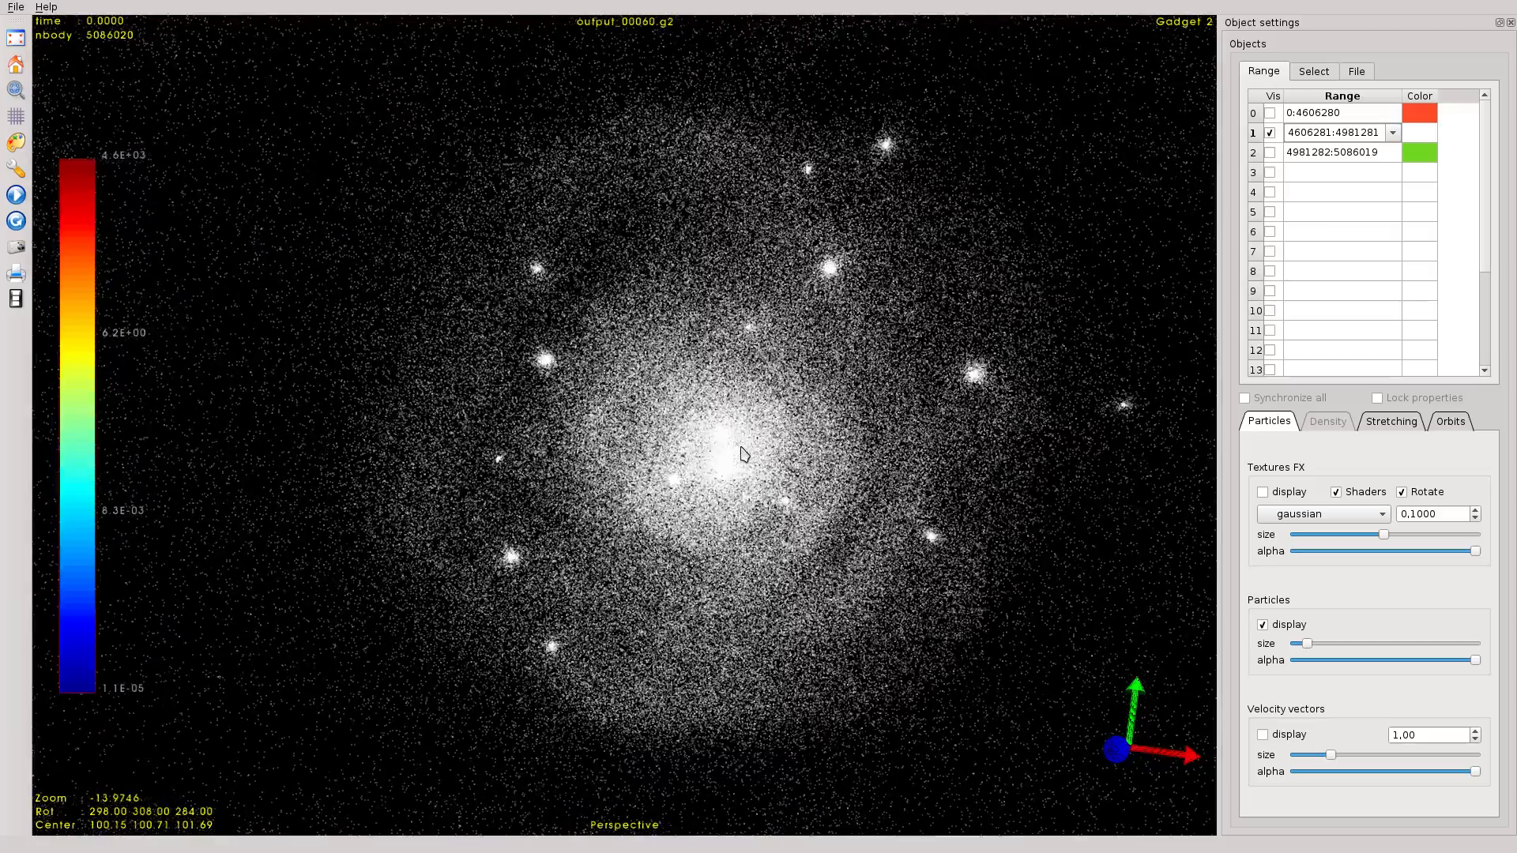
# - Examine the plain particles of range 4606281:4981281 close up, from far away and from a slightly turned viewpoint
pyautogui.scroll(5, 745, 455)
pyautogui.scroll(2, 745, 454)
pyautogui.scroll(-5, 744, 454)
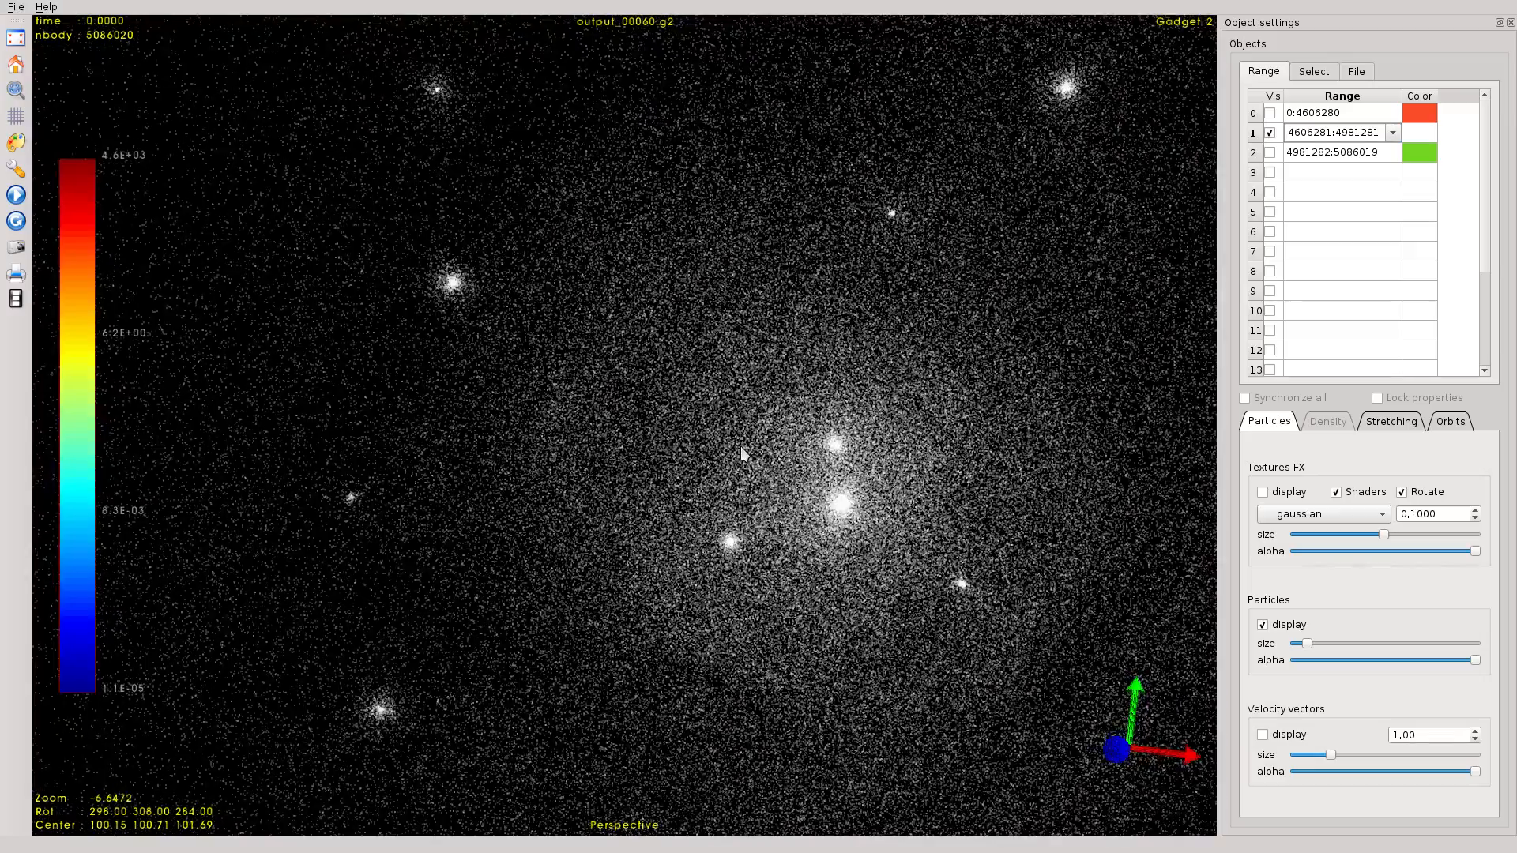
pyautogui.scroll(-10, 743, 454)
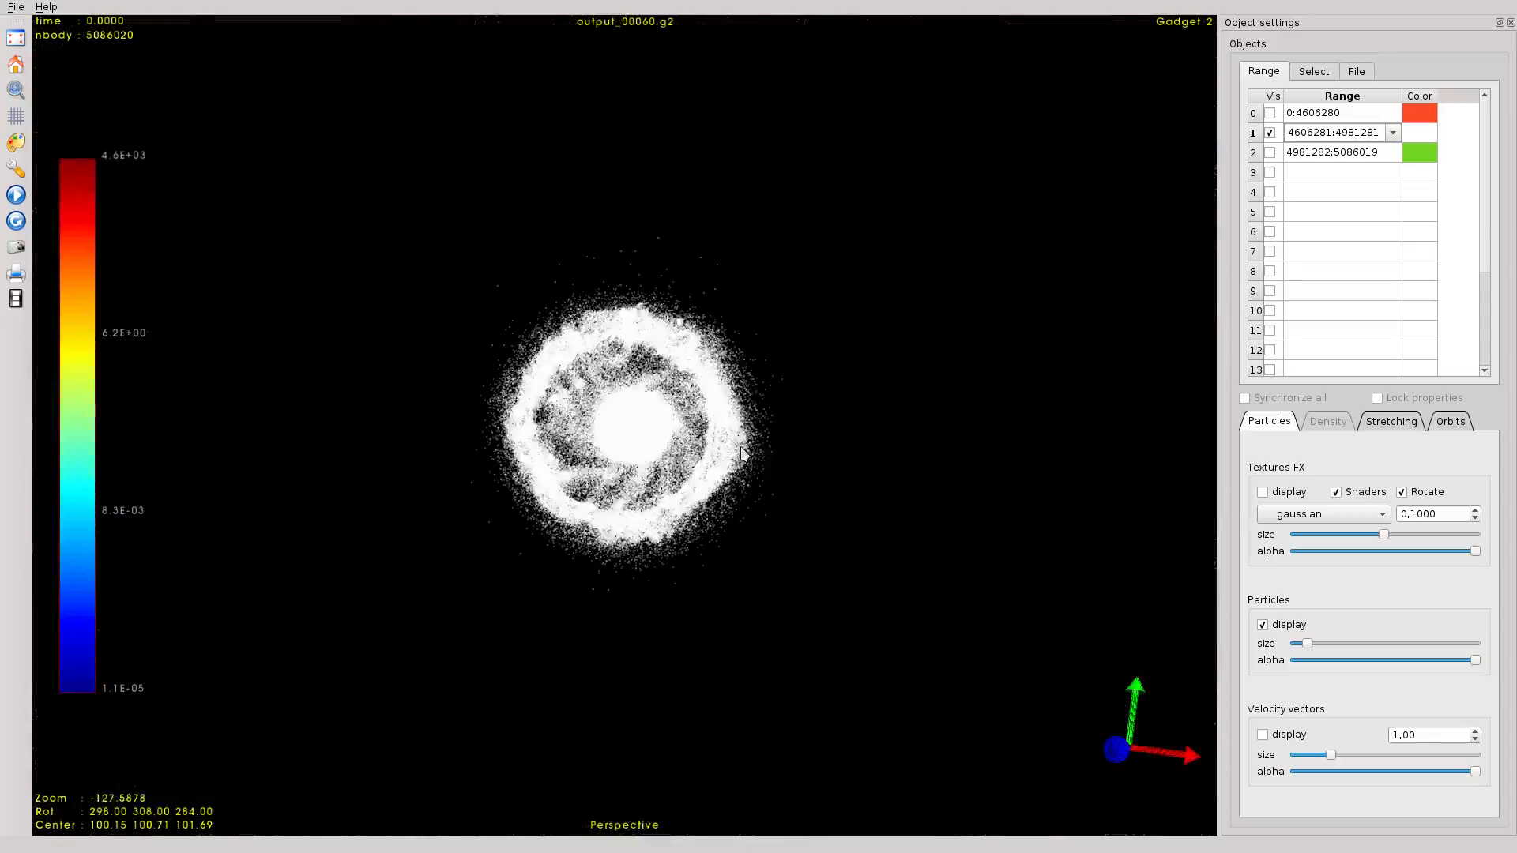
pyautogui.scroll(7, 743, 453)
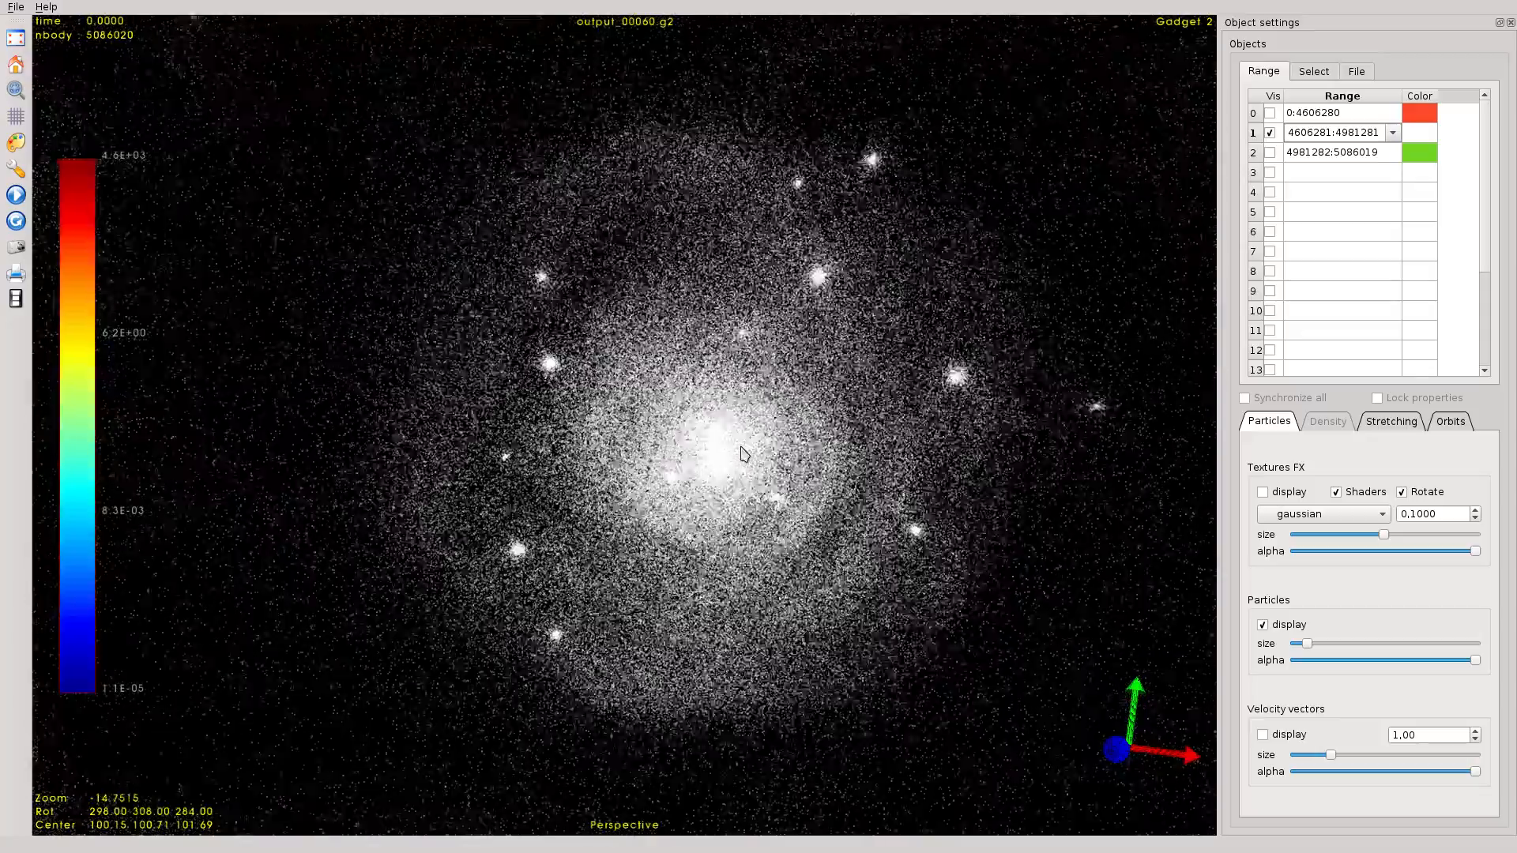
pyautogui.scroll(4, 744, 454)
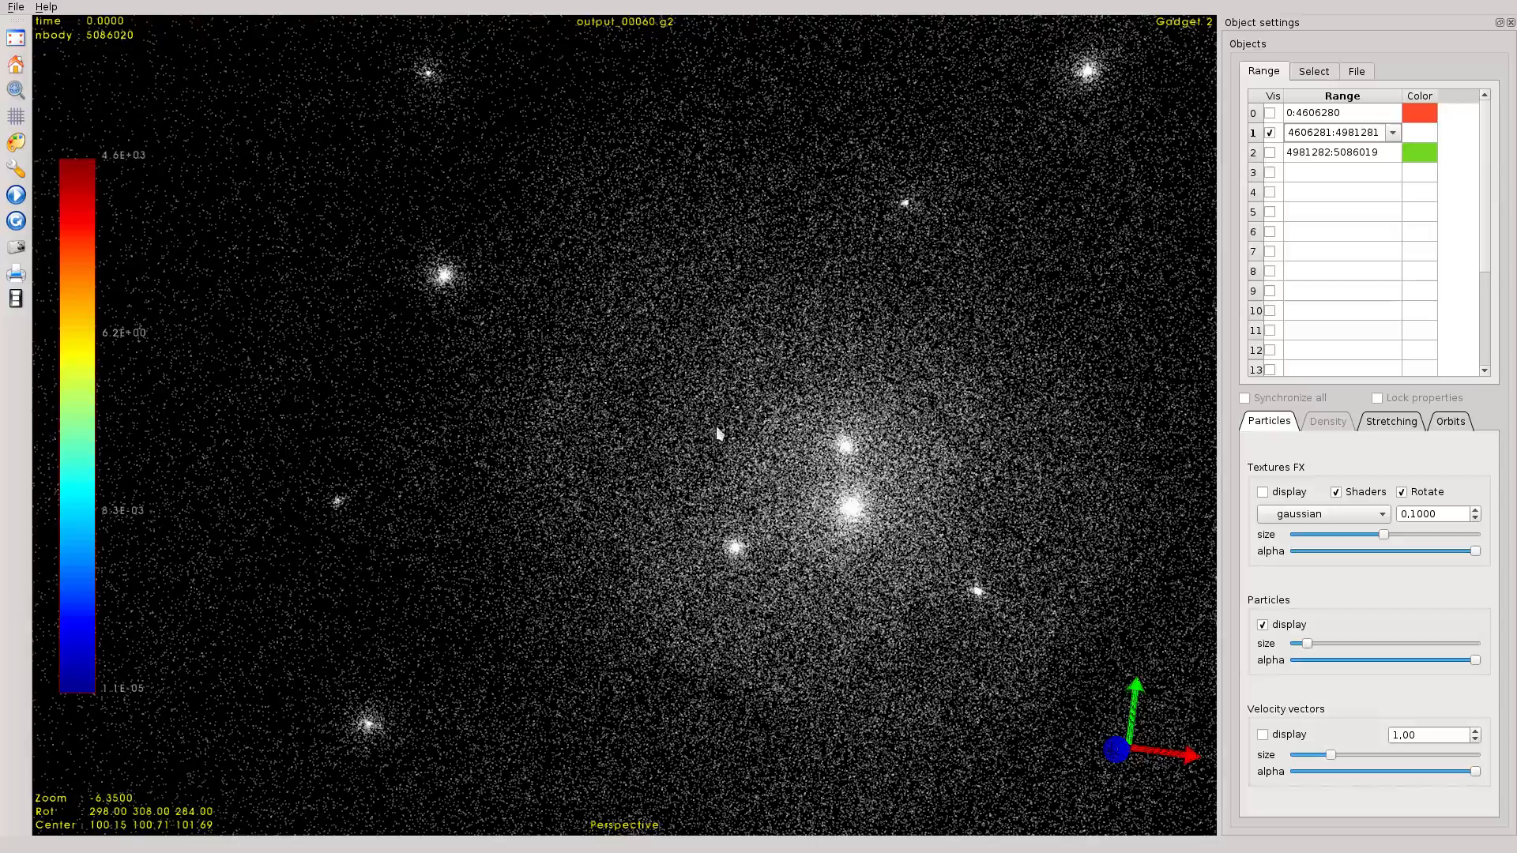
pyautogui.moveTo(707, 424); pyautogui.dragTo(709, 418)
pyautogui.scroll(-8, 711, 419)
pyautogui.scroll(-10, 714, 425)
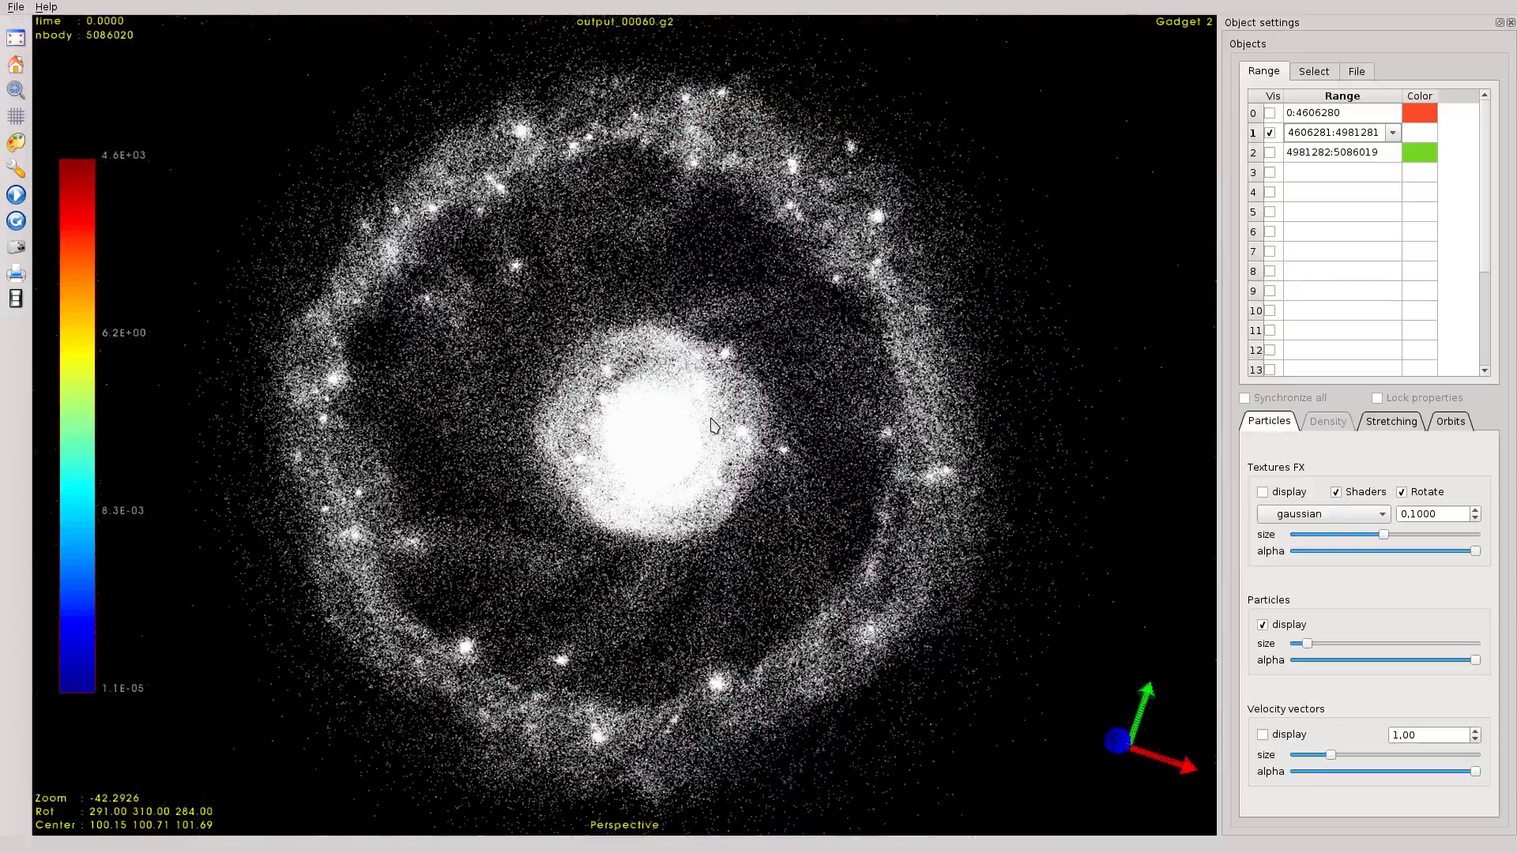
pyautogui.scroll(4, 700, 386)
# - Show range 0:4606280 together with the particle-rendered range 4606281:4981281 and select range 0:4606280 for editing
pyautogui.moveTo(697, 403); pyautogui.dragTo(696, 399)
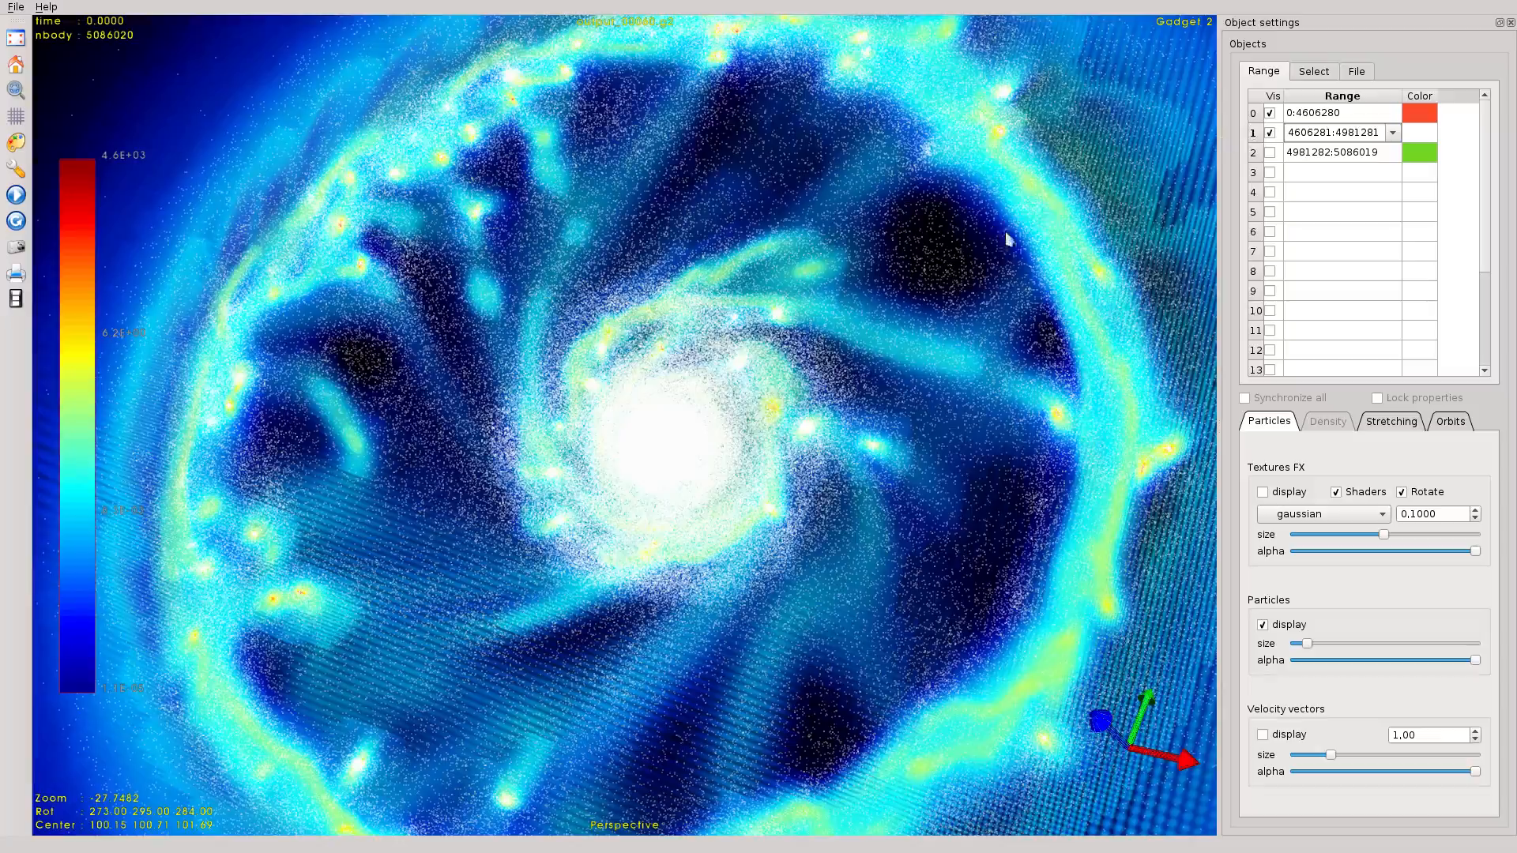
pyautogui.moveTo(1007, 234); pyautogui.dragTo(990, 260)
pyautogui.scroll(-8, 911, 346)
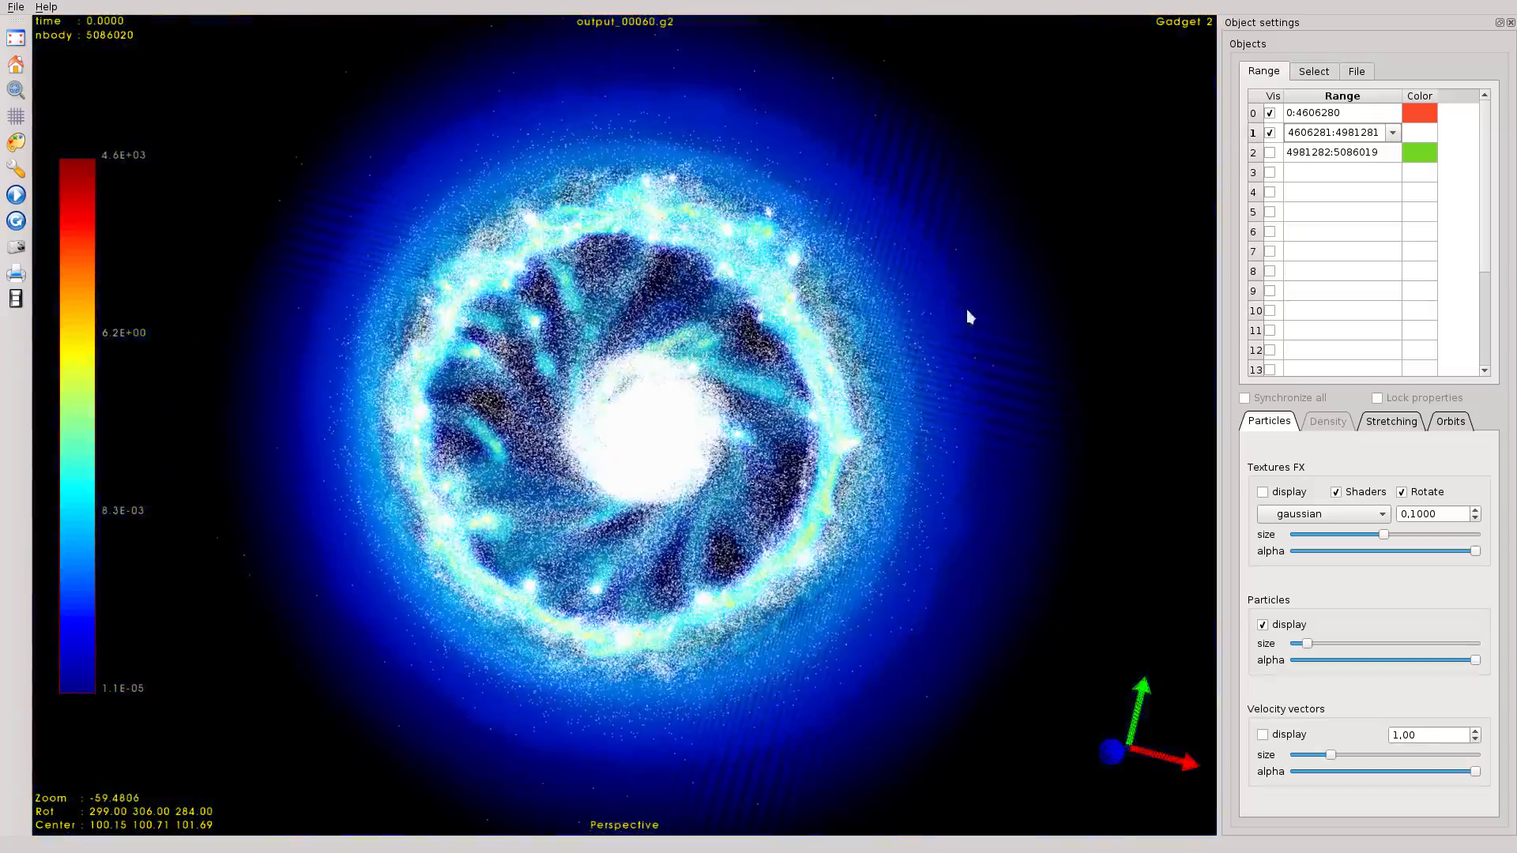
pyautogui.click(1331, 113)
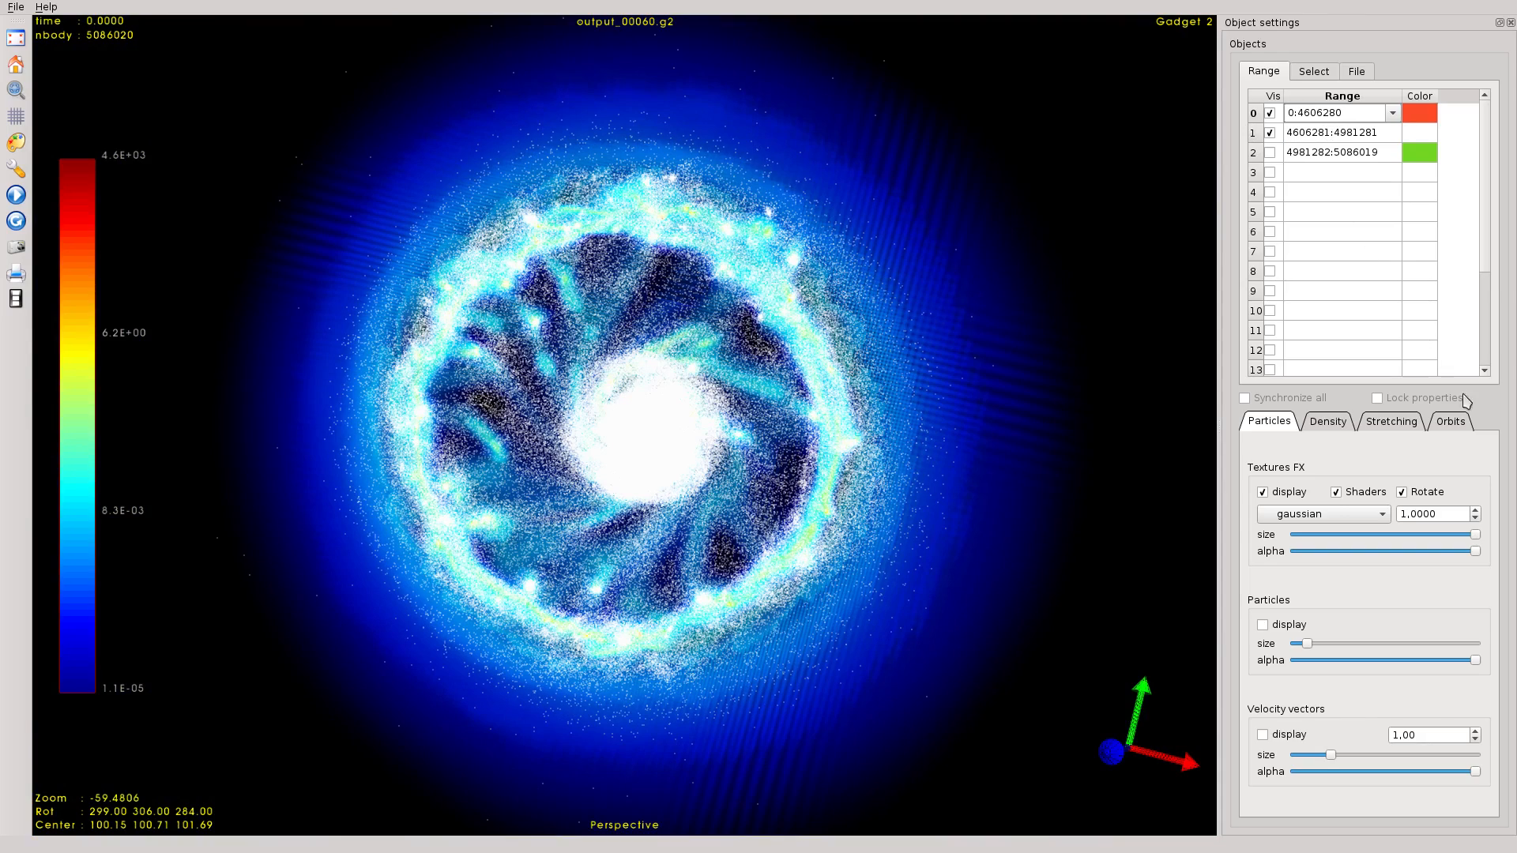
pyautogui.moveTo(783, 259); pyautogui.dragTo(764, 283)
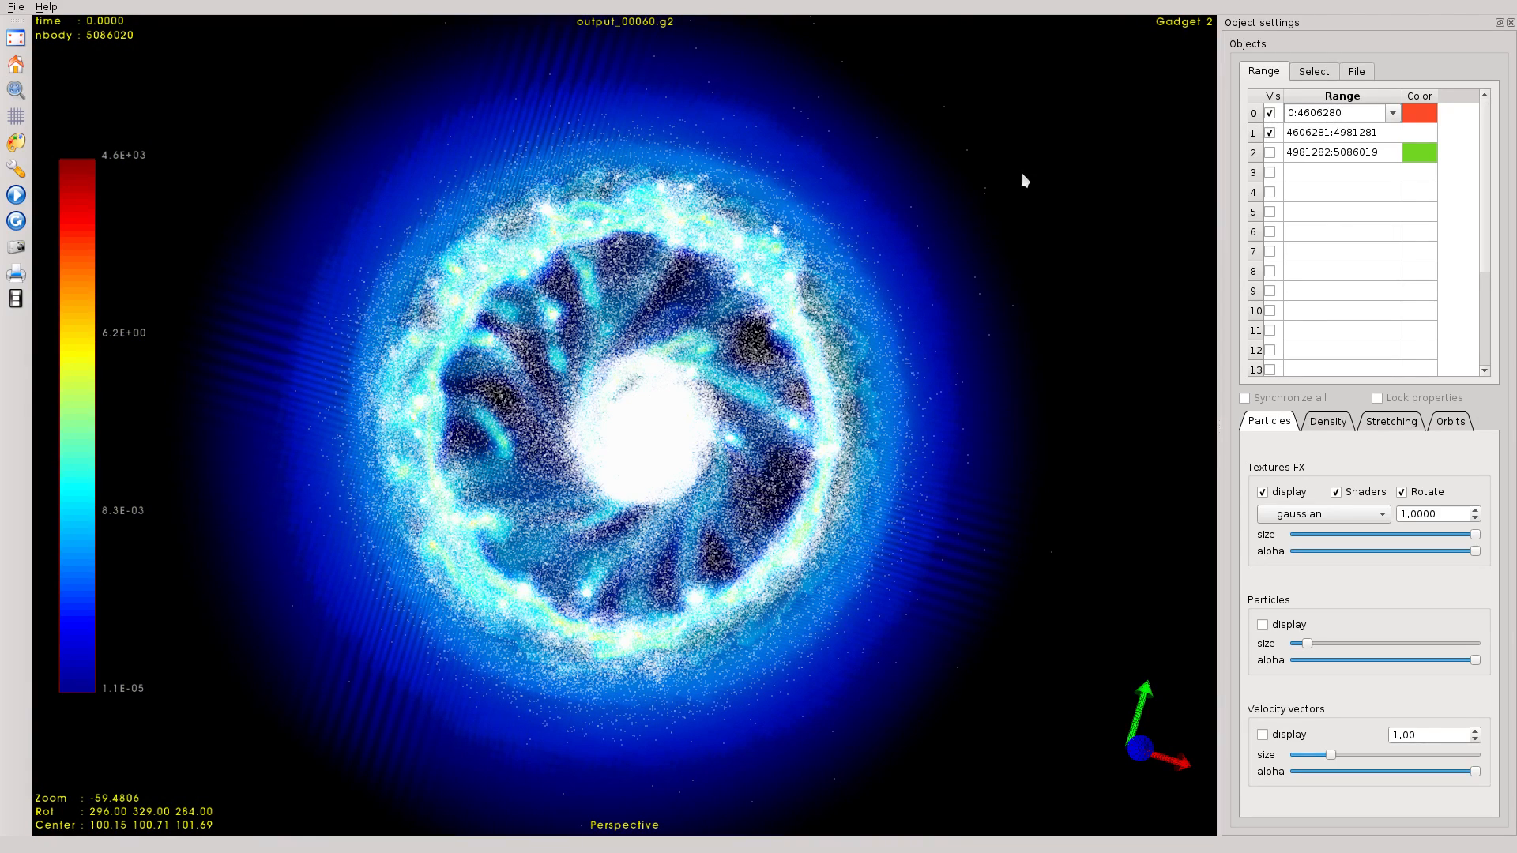
pyautogui.moveTo(862, 229); pyautogui.dragTo(822, 245)
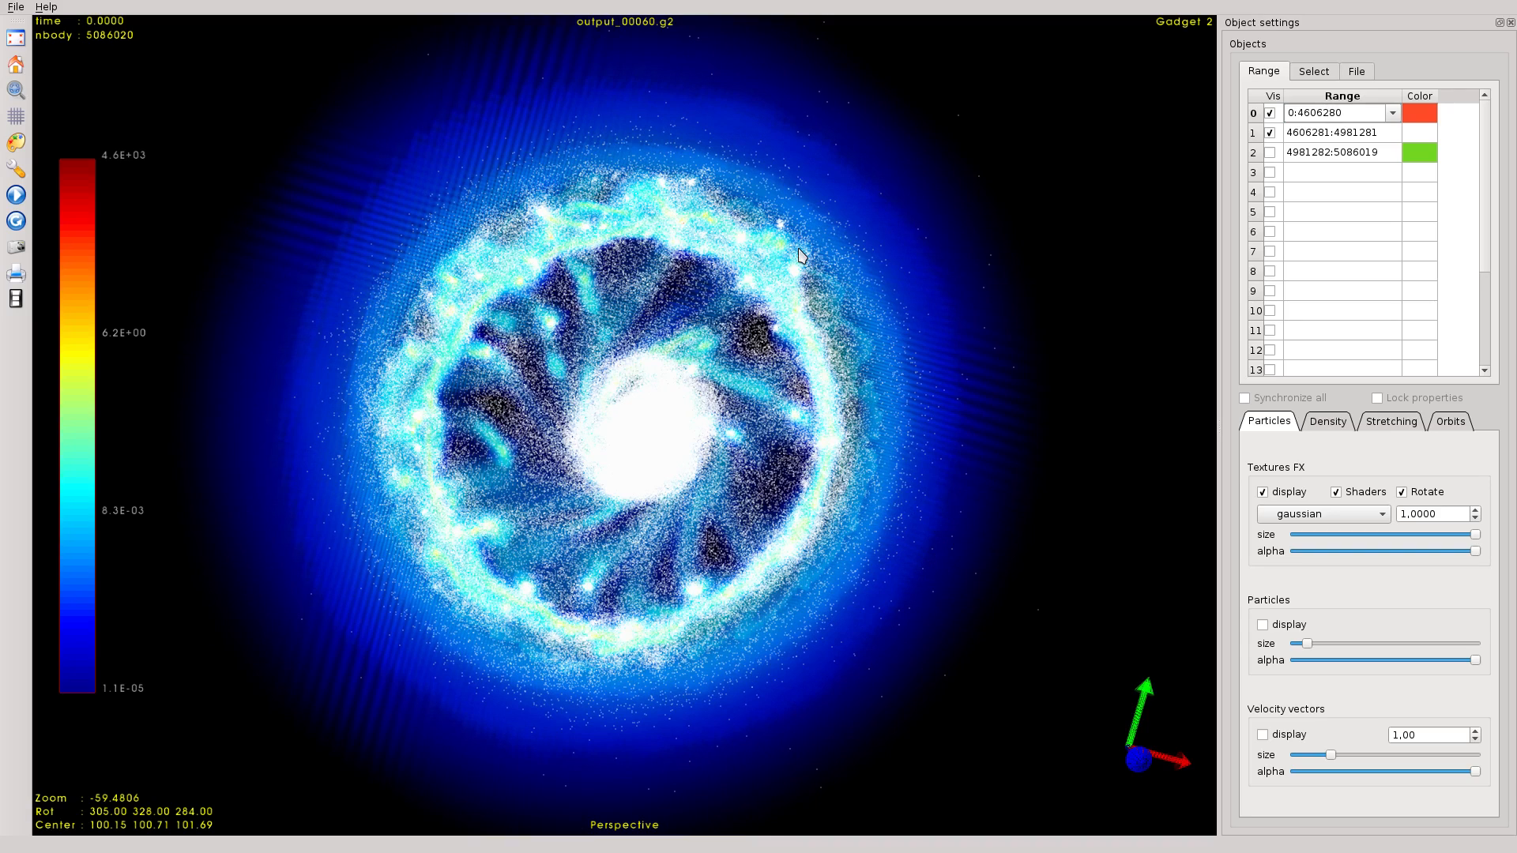
# - Compare the display settings of the three ranges by selecting each in turn, finishing on range 0:4606280
pyautogui.click(1325, 134)
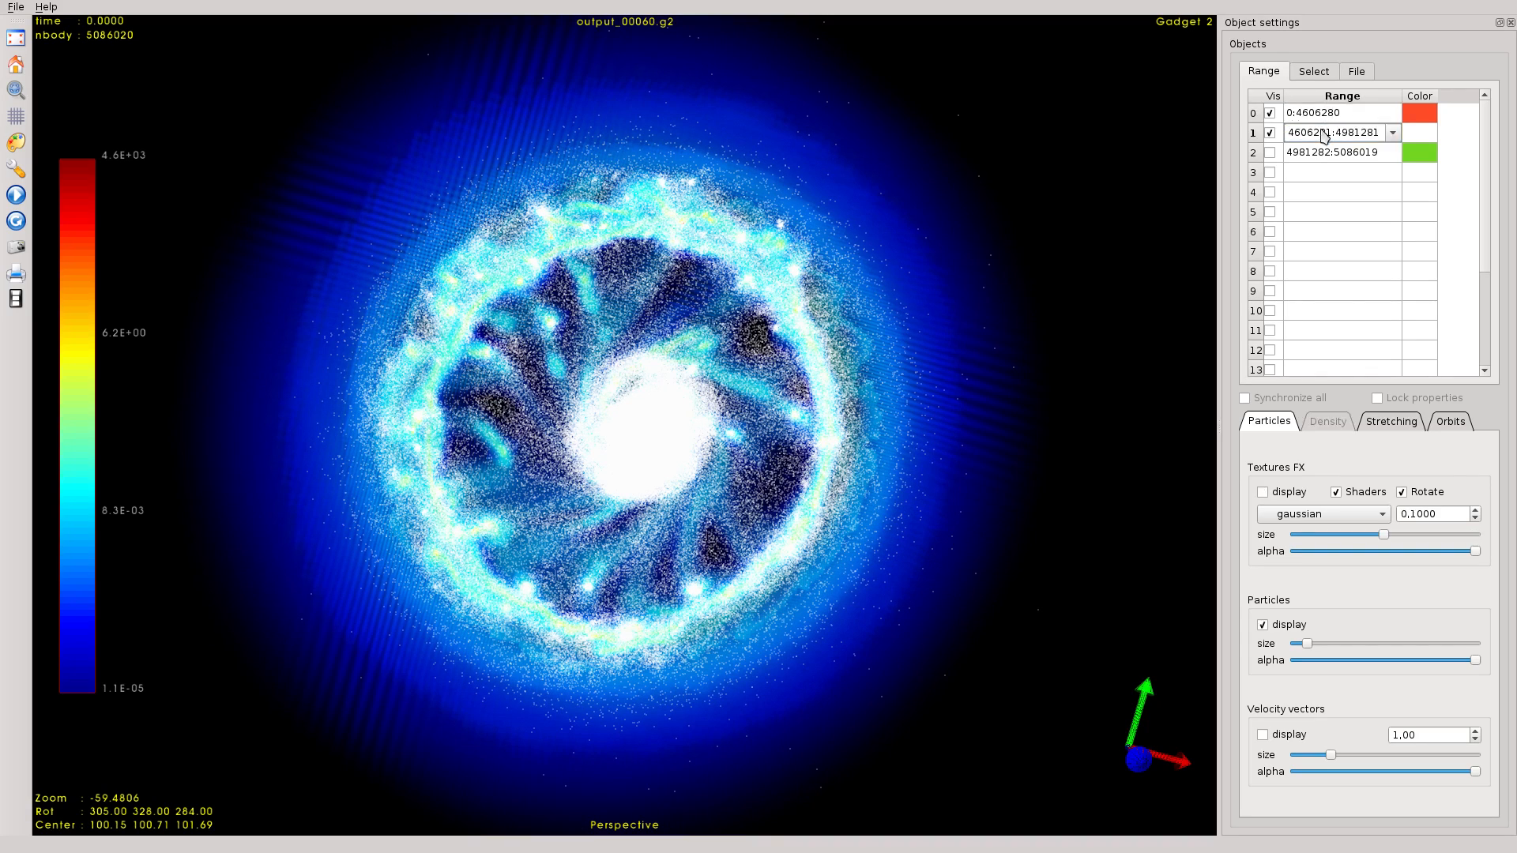
pyautogui.click(1326, 154)
pyautogui.click(1325, 133)
pyautogui.click(1327, 113)
pyautogui.click(1327, 133)
pyautogui.click(1328, 158)
pyautogui.click(1327, 116)
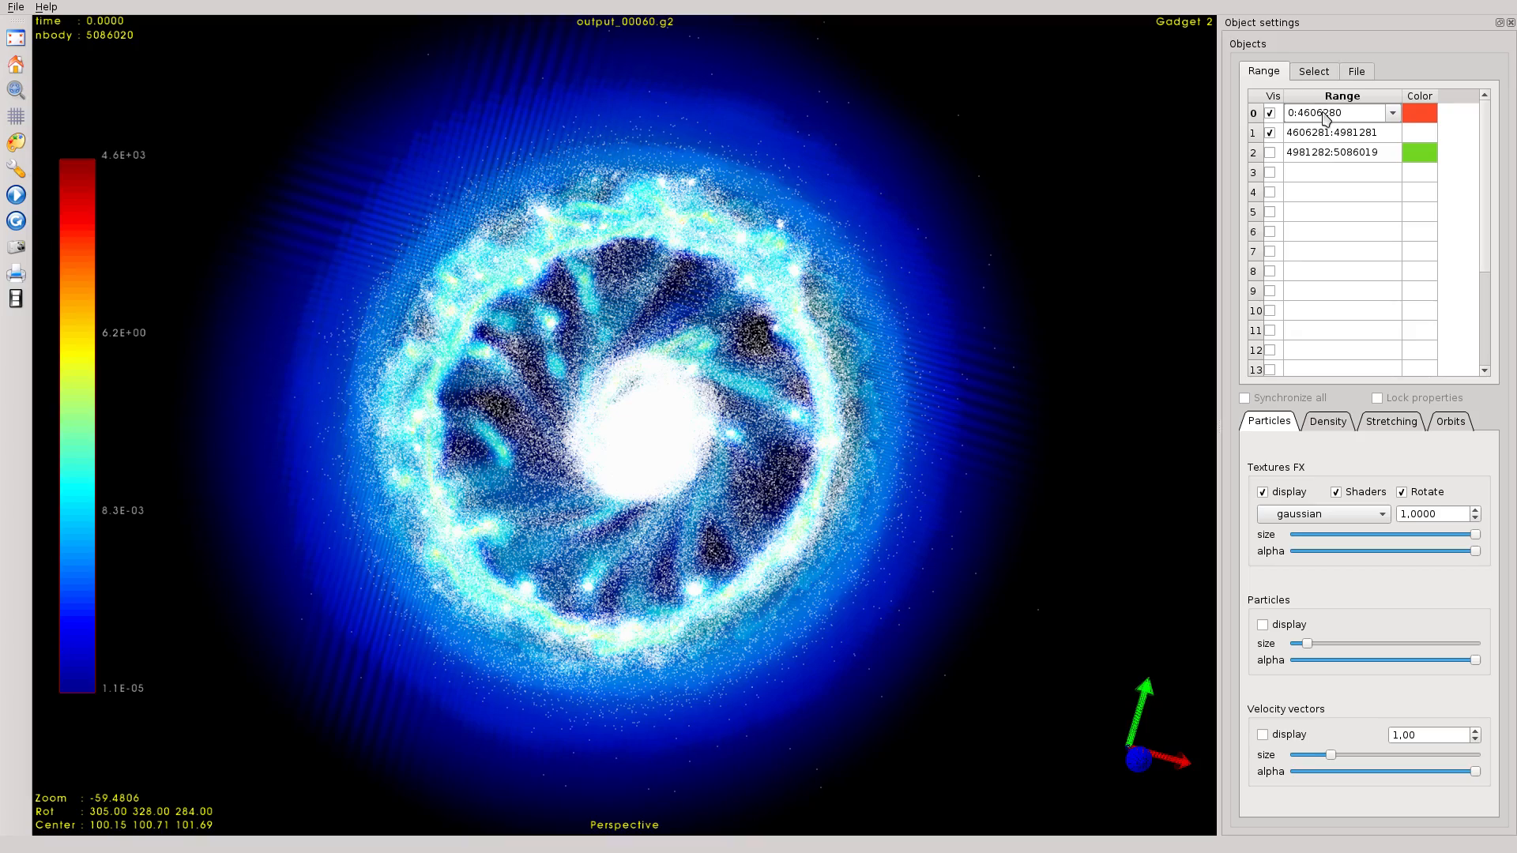
# - Set the maximum texture size of range 0:4606280 to 2
pyautogui.moveTo(982, 163); pyautogui.dragTo(969, 156)
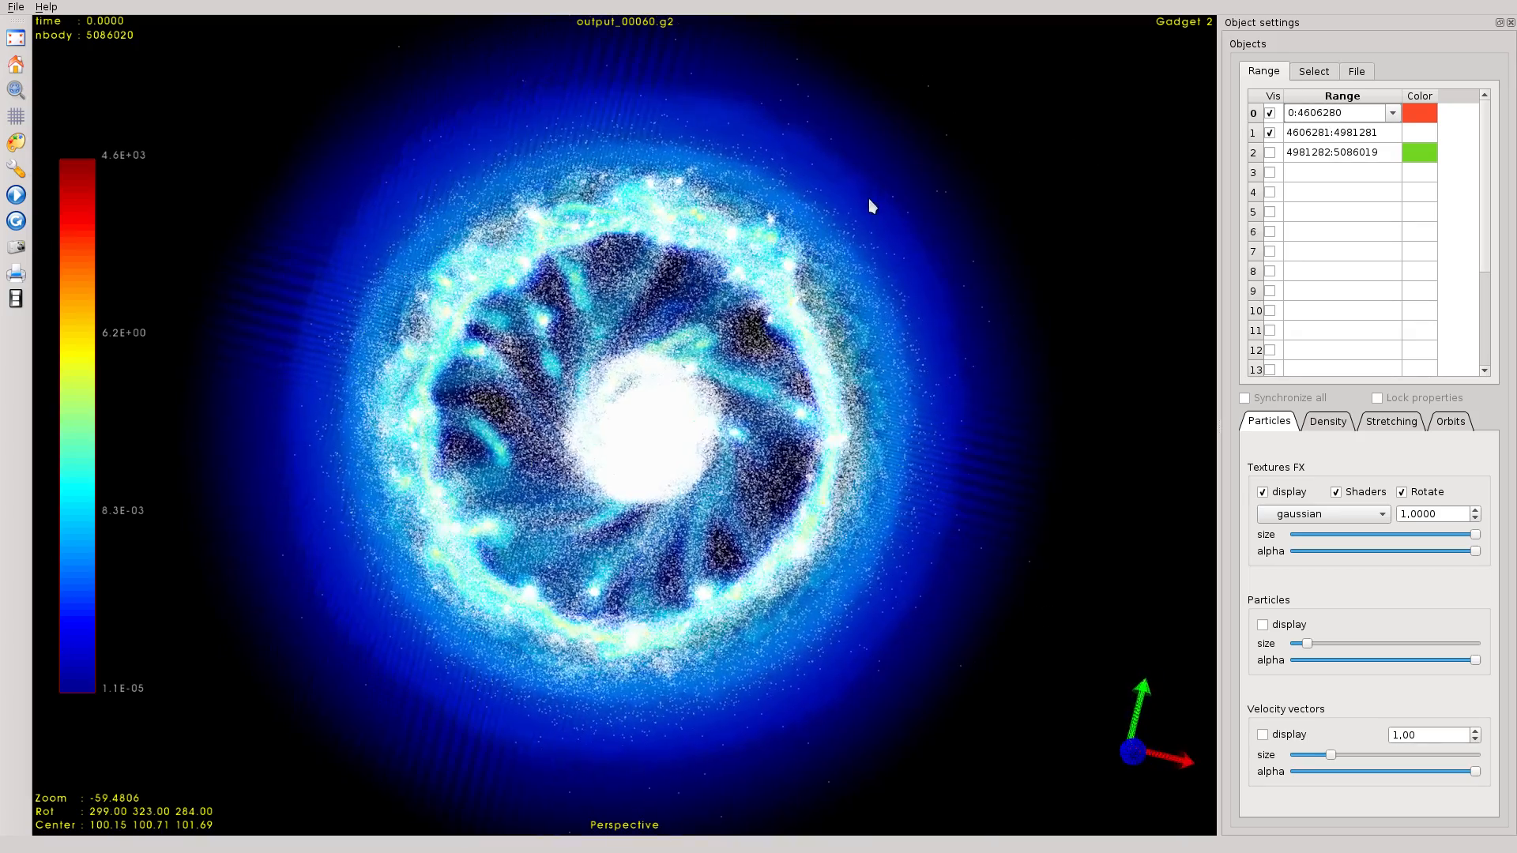
pyautogui.moveTo(1474, 543); pyautogui.dragTo(1382, 514)
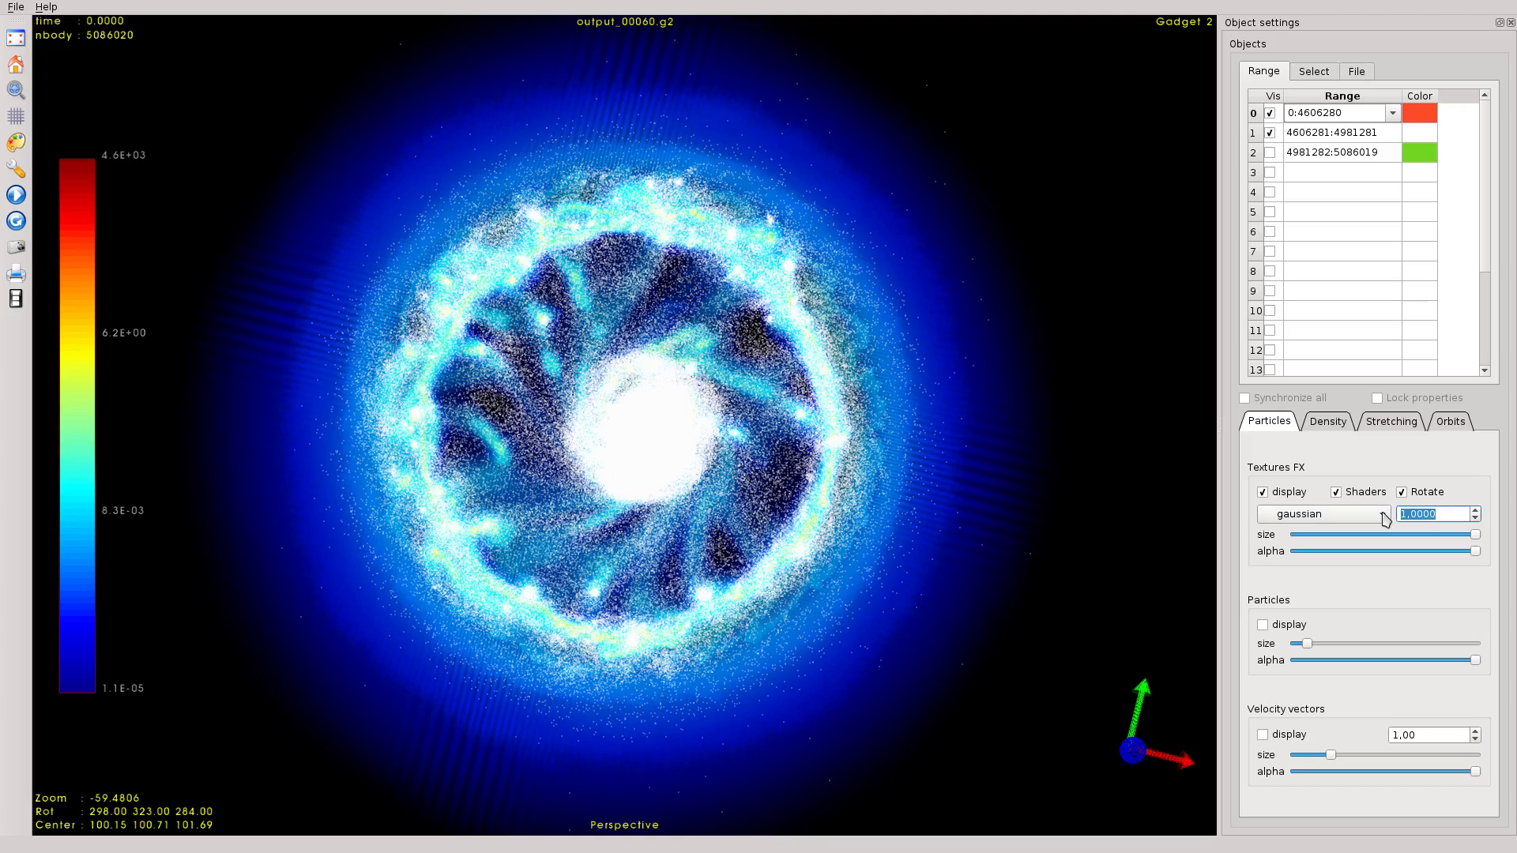
pyautogui.write('2')
pyautogui.press('Return')
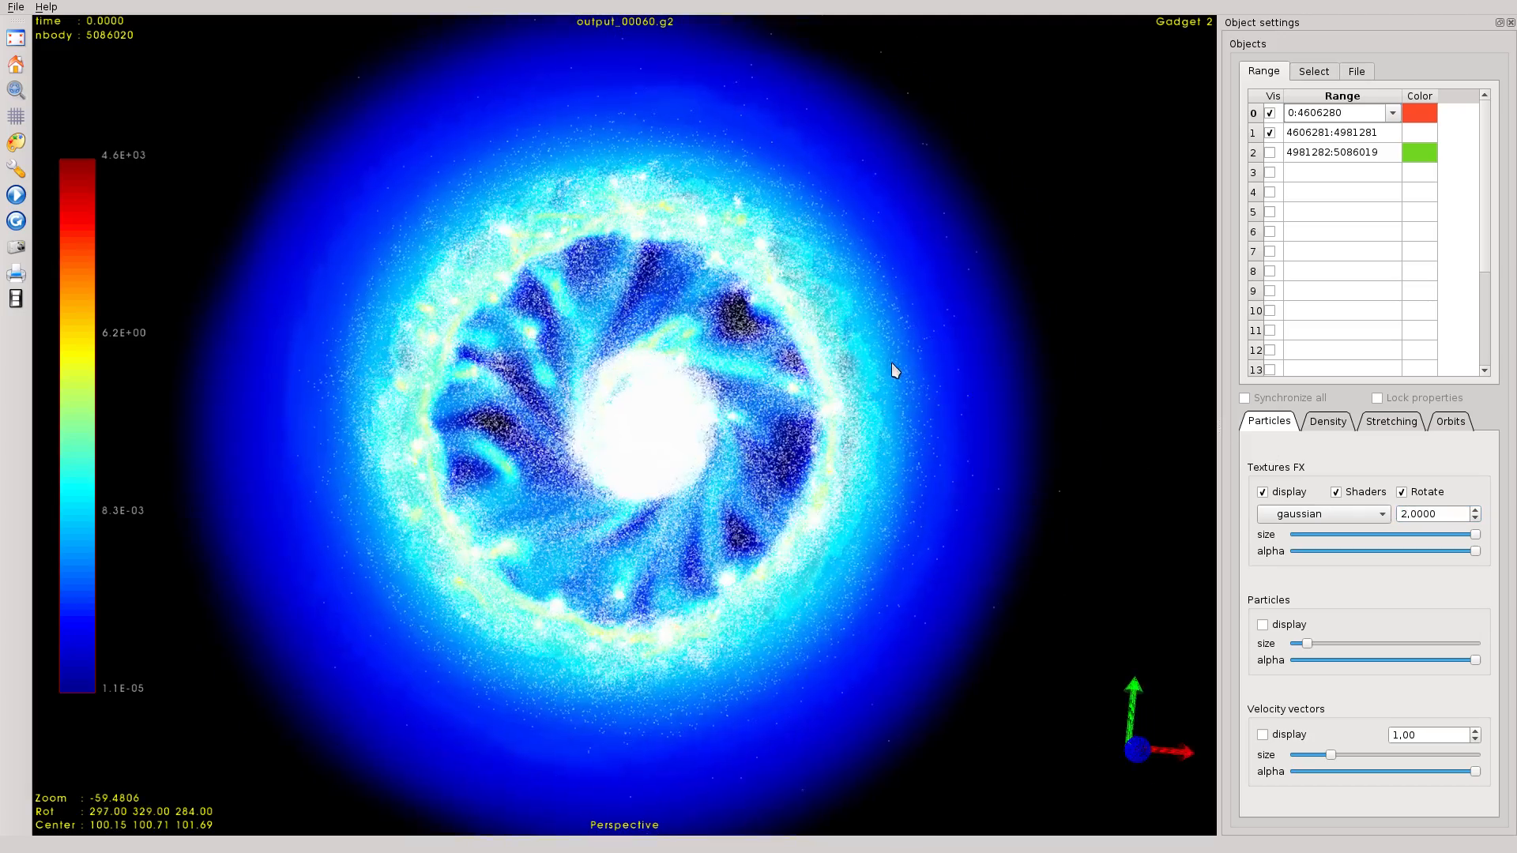
# - Raise the lower density threshold of range 0:4606280 to 50
pyautogui.click(1340, 427)
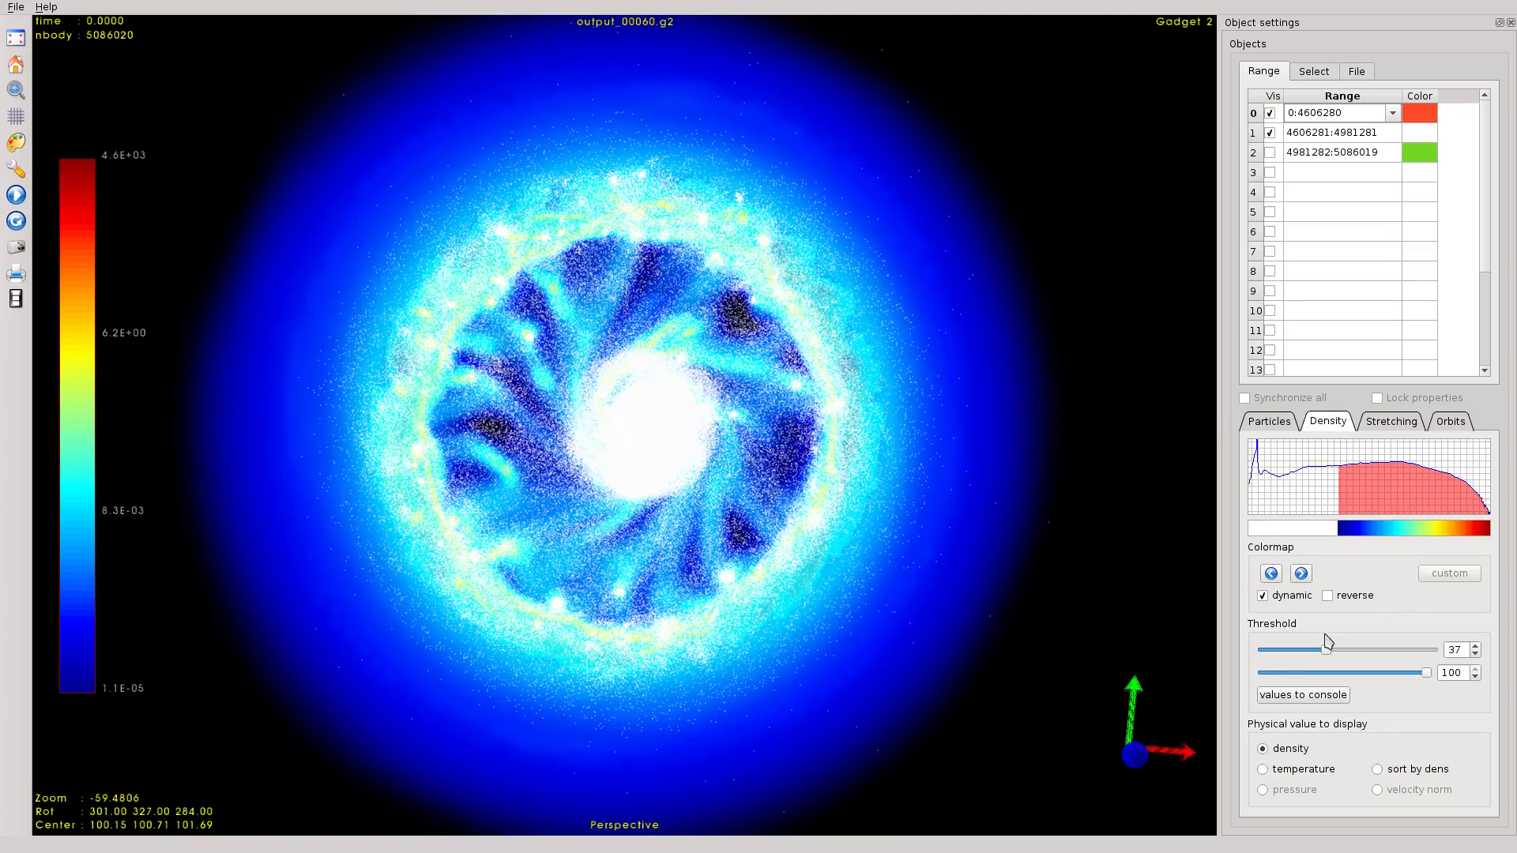
pyautogui.moveTo(1328, 652)
pyautogui.mouseDown()
pyautogui.moveTo(1292, 657)
pyautogui.moveTo(1360, 659)
pyautogui.moveTo(1336, 659)
pyautogui.moveTo(1353, 668)
pyautogui.mouseUp()
pyautogui.moveTo(872, 443)
pyautogui.mouseDown()
pyautogui.moveTo(884, 434)
pyautogui.moveTo(853, 434)
pyautogui.mouseUp()
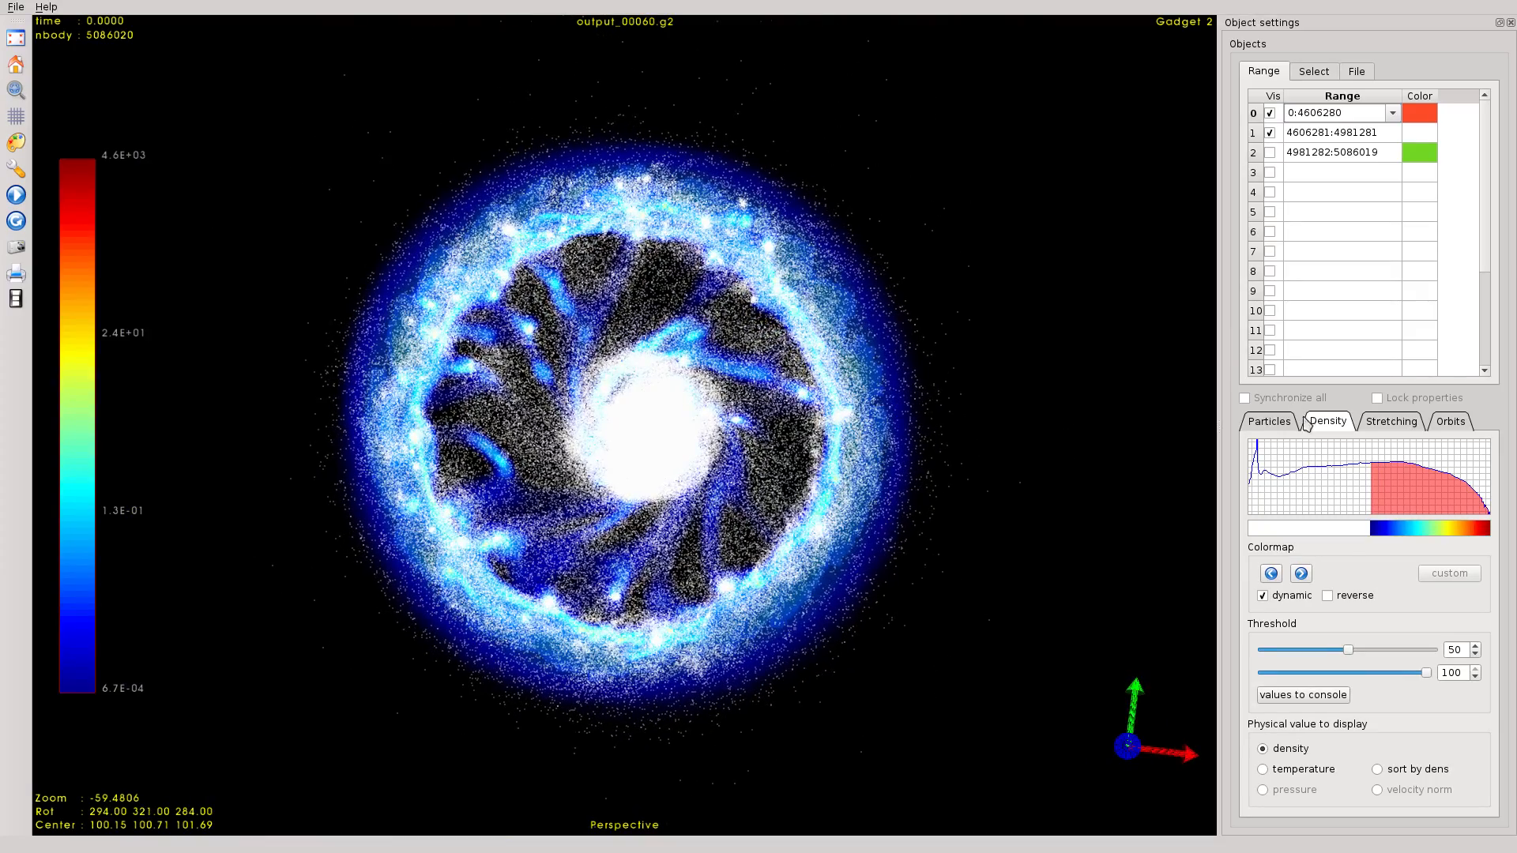
# - Return to the particle settings of range 0:4606280 and hide range 4606281:4981281
pyautogui.click(1271, 423)
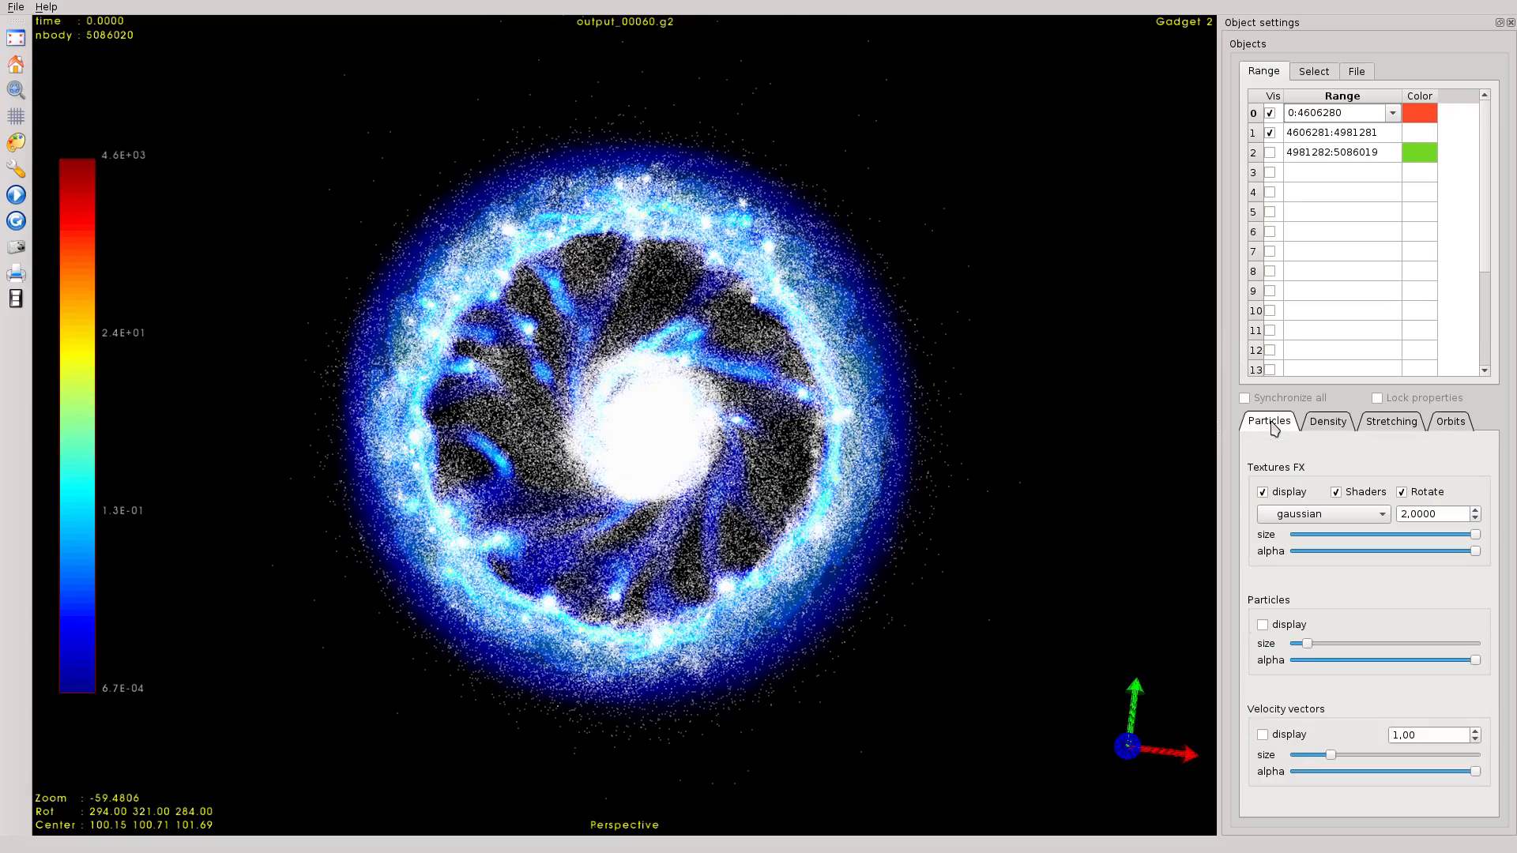
pyautogui.moveTo(873, 368); pyautogui.dragTo(724, 320)
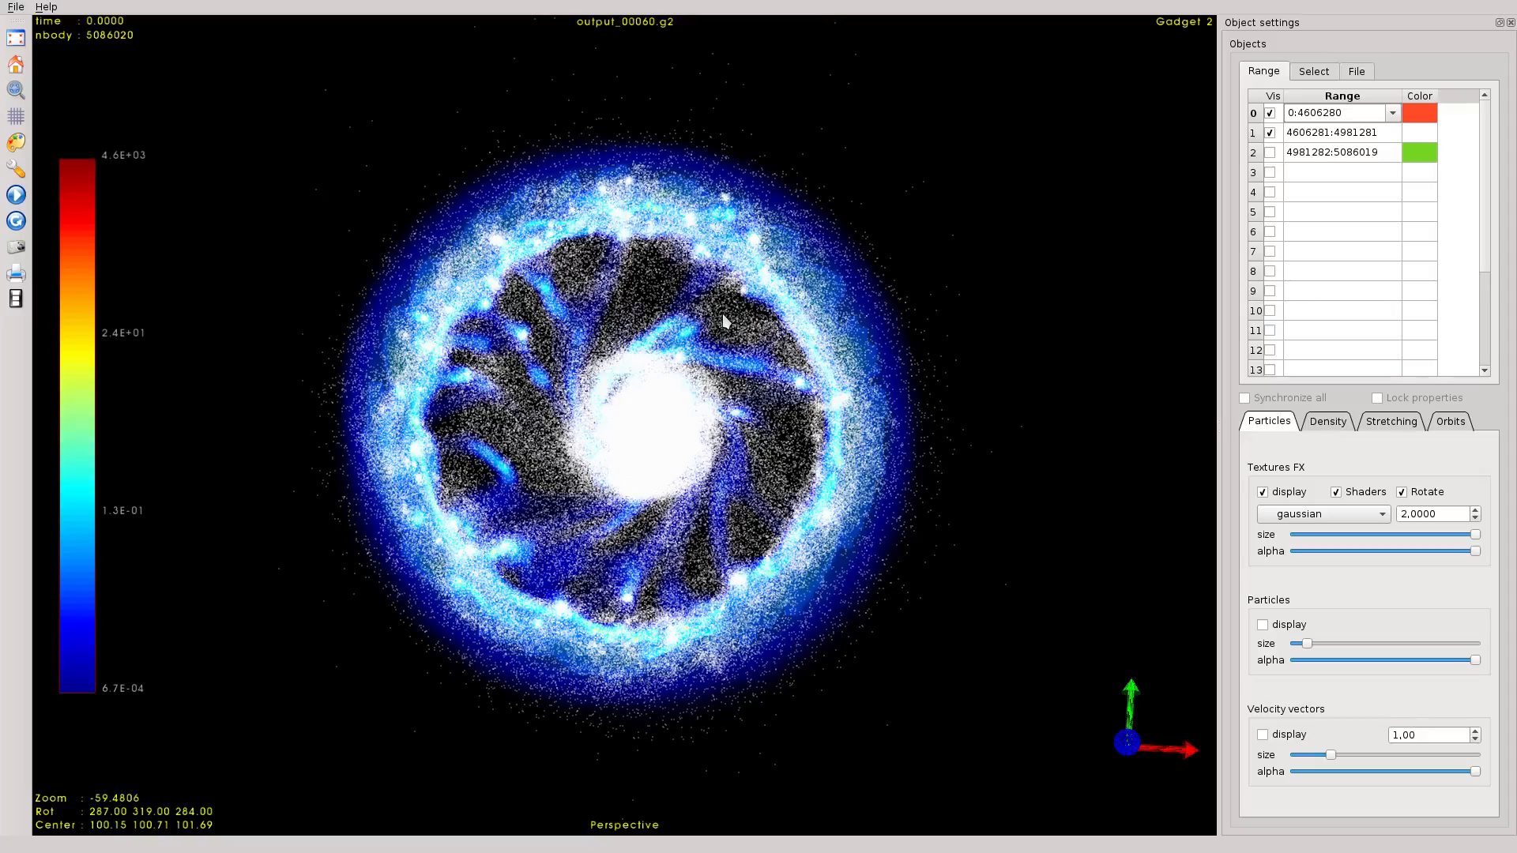
pyautogui.moveTo(723, 320); pyautogui.dragTo(763, 310)
pyautogui.click(1270, 132)
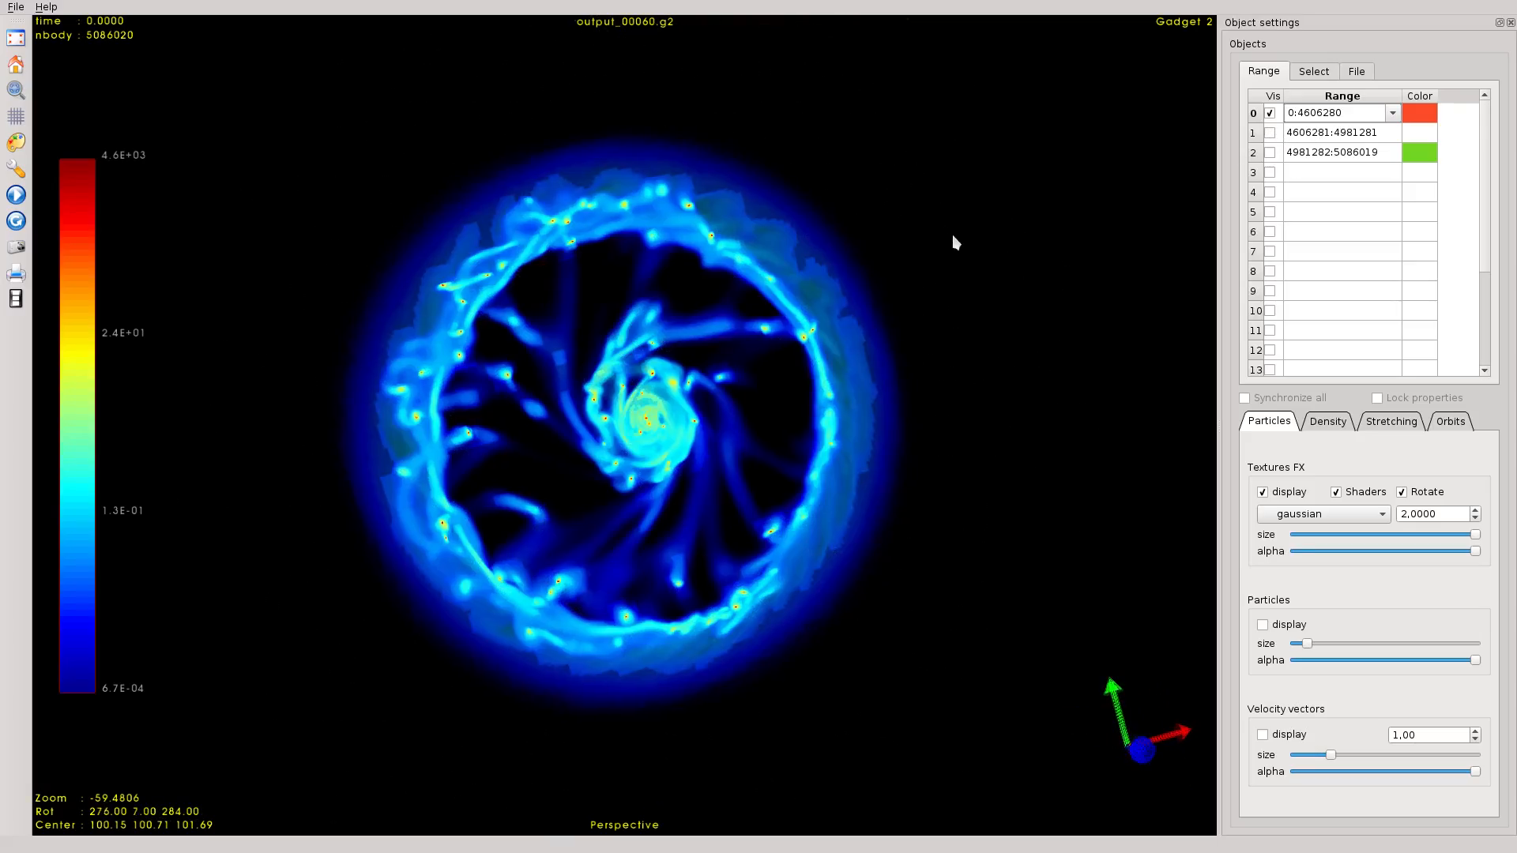
# - Inspect range 0:4606280 on its own at different distances, turning it from face-on to nearly edge-on and back
pyautogui.scroll(3, 735, 396)
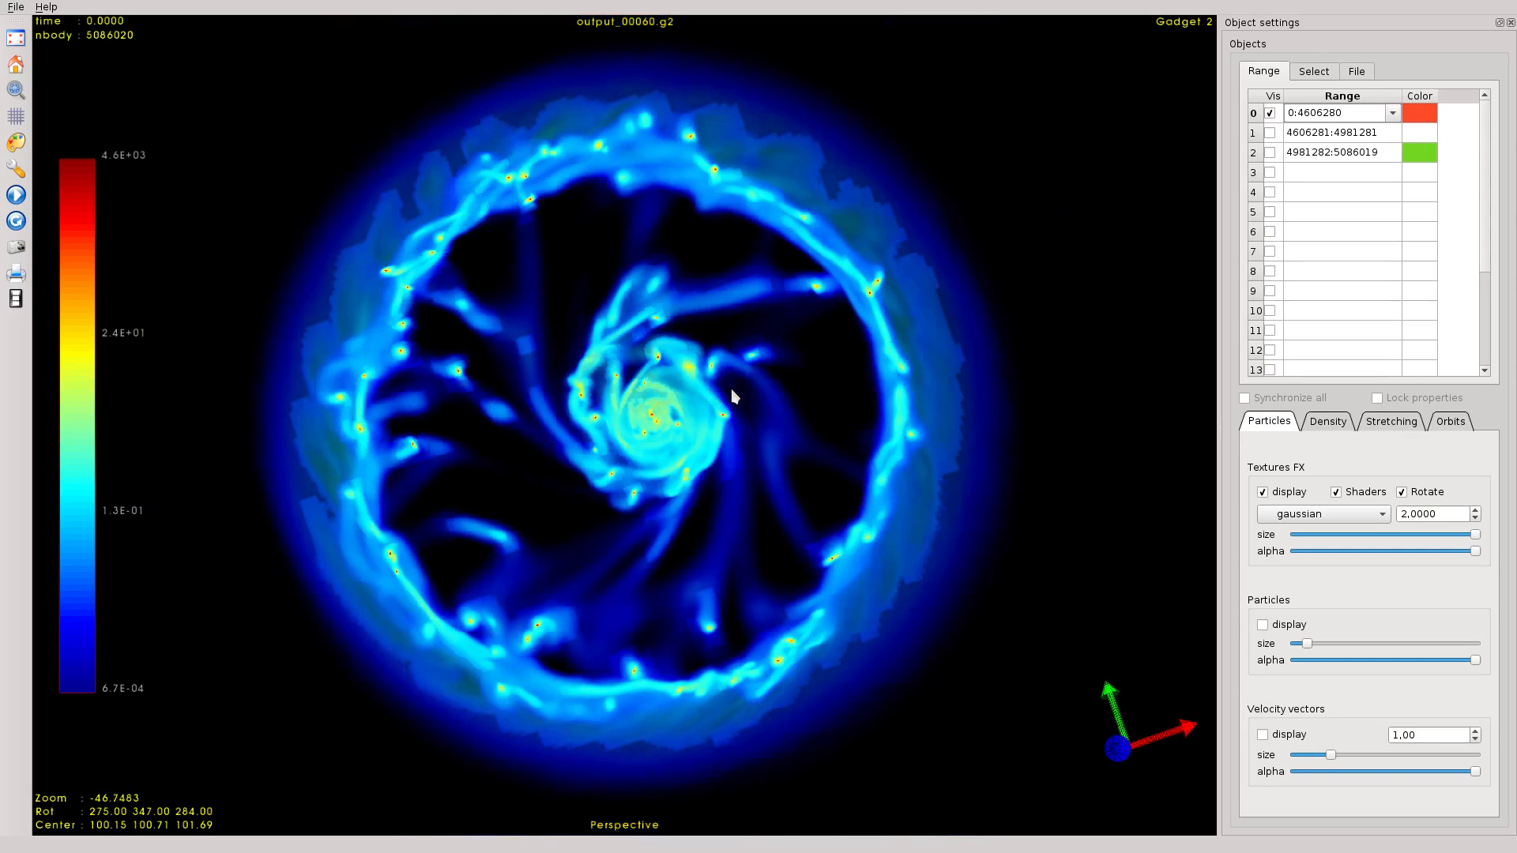
pyautogui.scroll(-5, 735, 395)
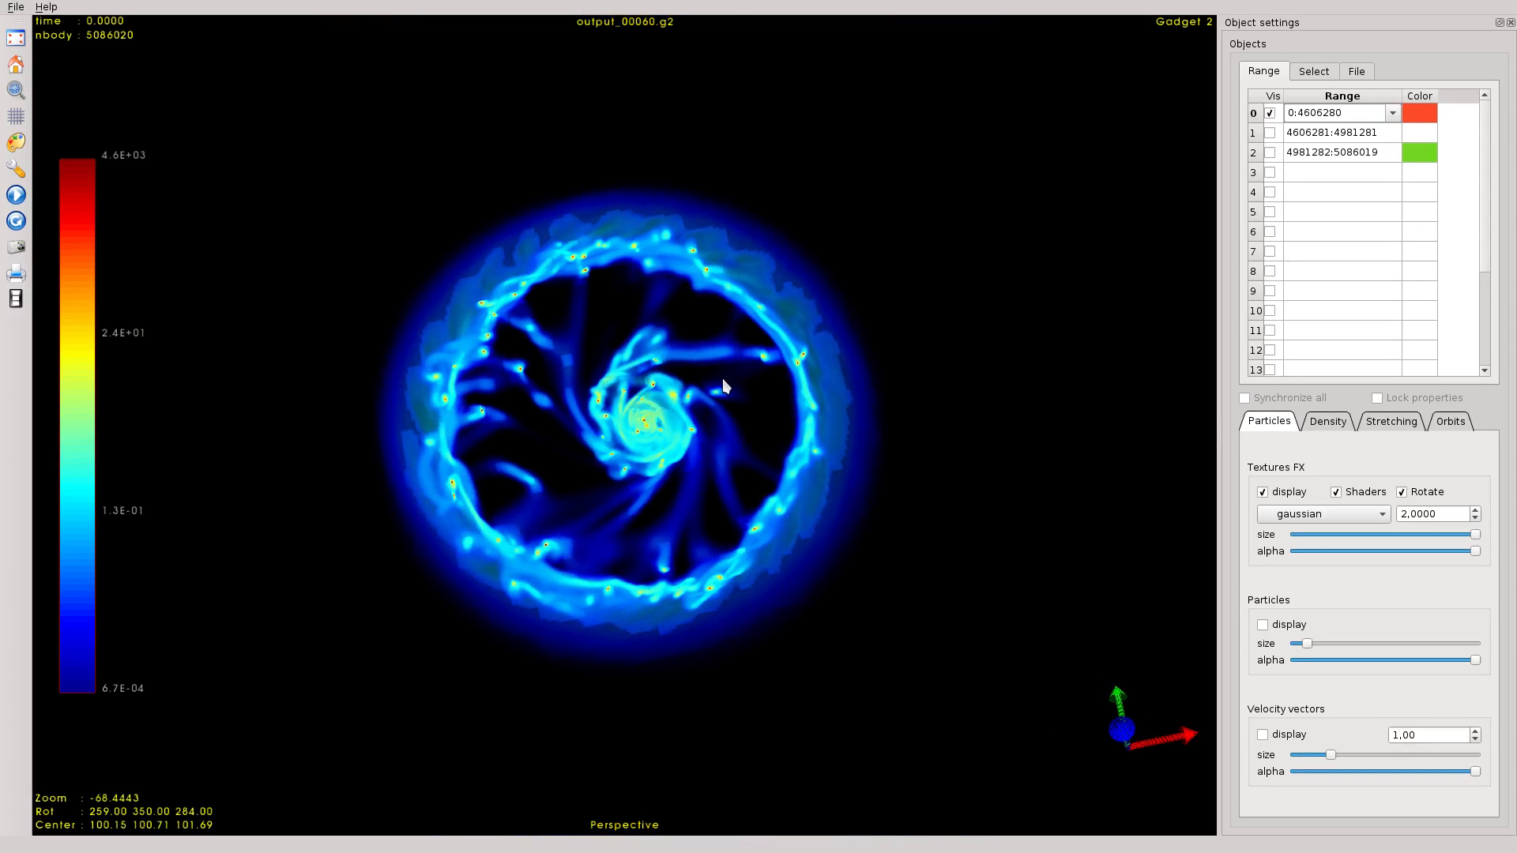
pyautogui.moveTo(670, 385); pyautogui.dragTo(630, 338)
pyautogui.scroll(-1, 615, 392)
pyautogui.scroll(4, 630, 392)
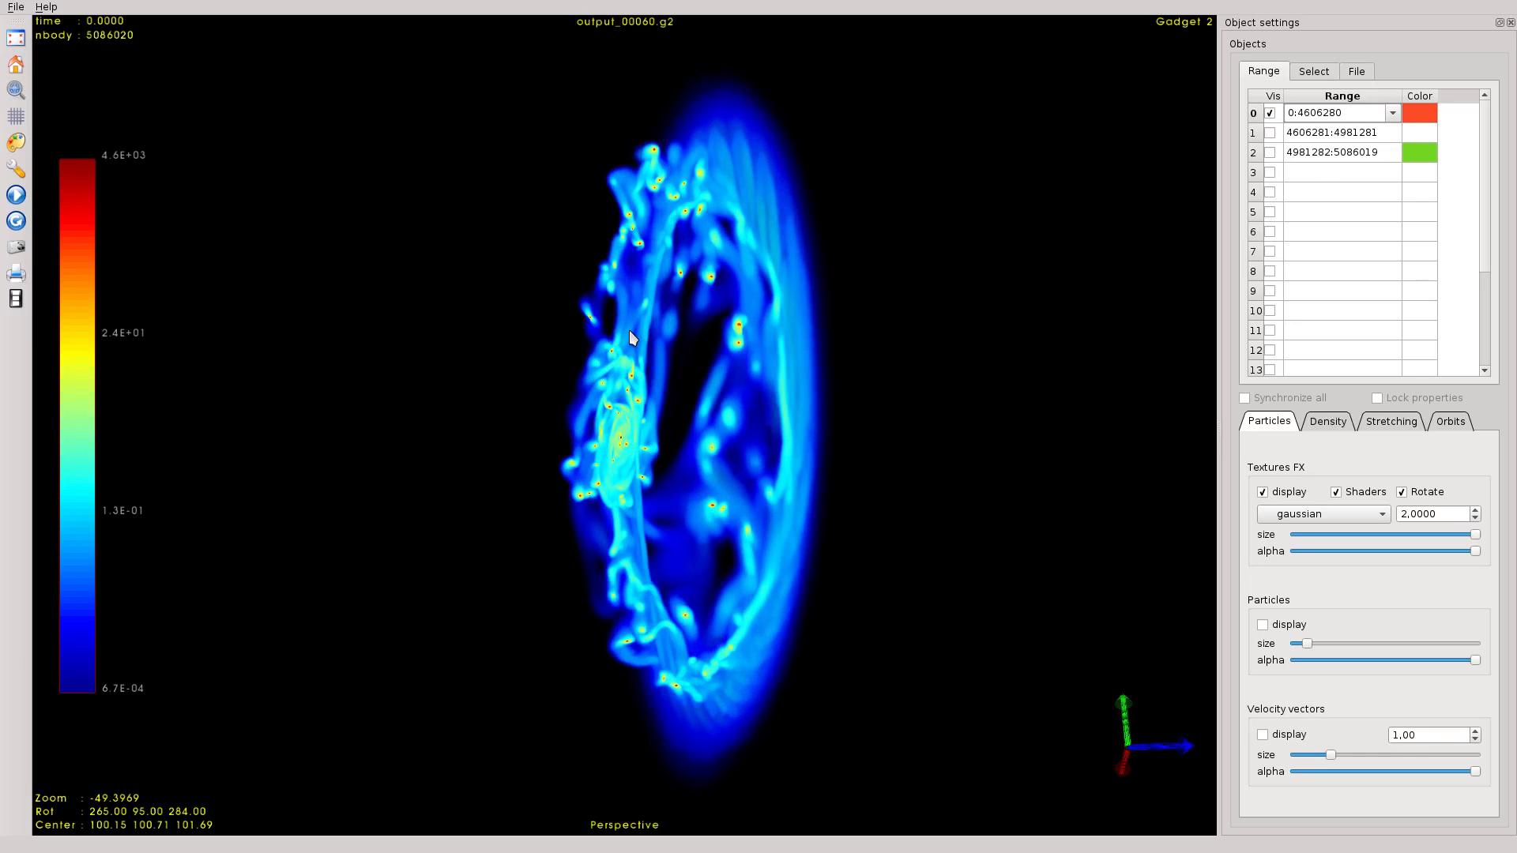
pyautogui.moveTo(893, 434); pyautogui.dragTo(450, 332)
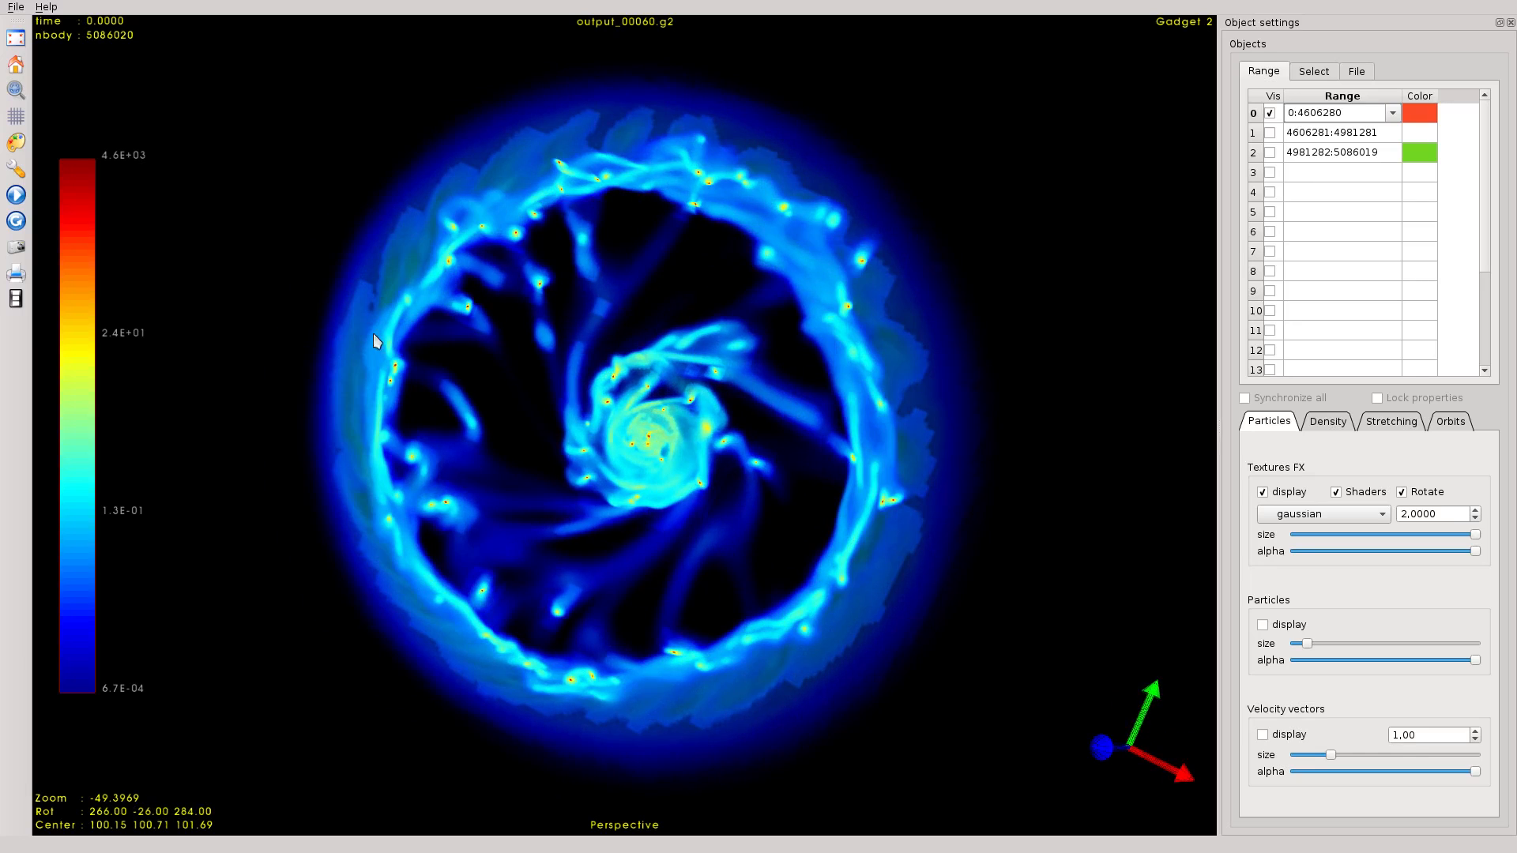
# - Open the display options at the rotation settings and turn the galaxy slightly by hand
pyautogui.click(15, 144)
pyautogui.click(15, 144)
pyautogui.click(15, 170)
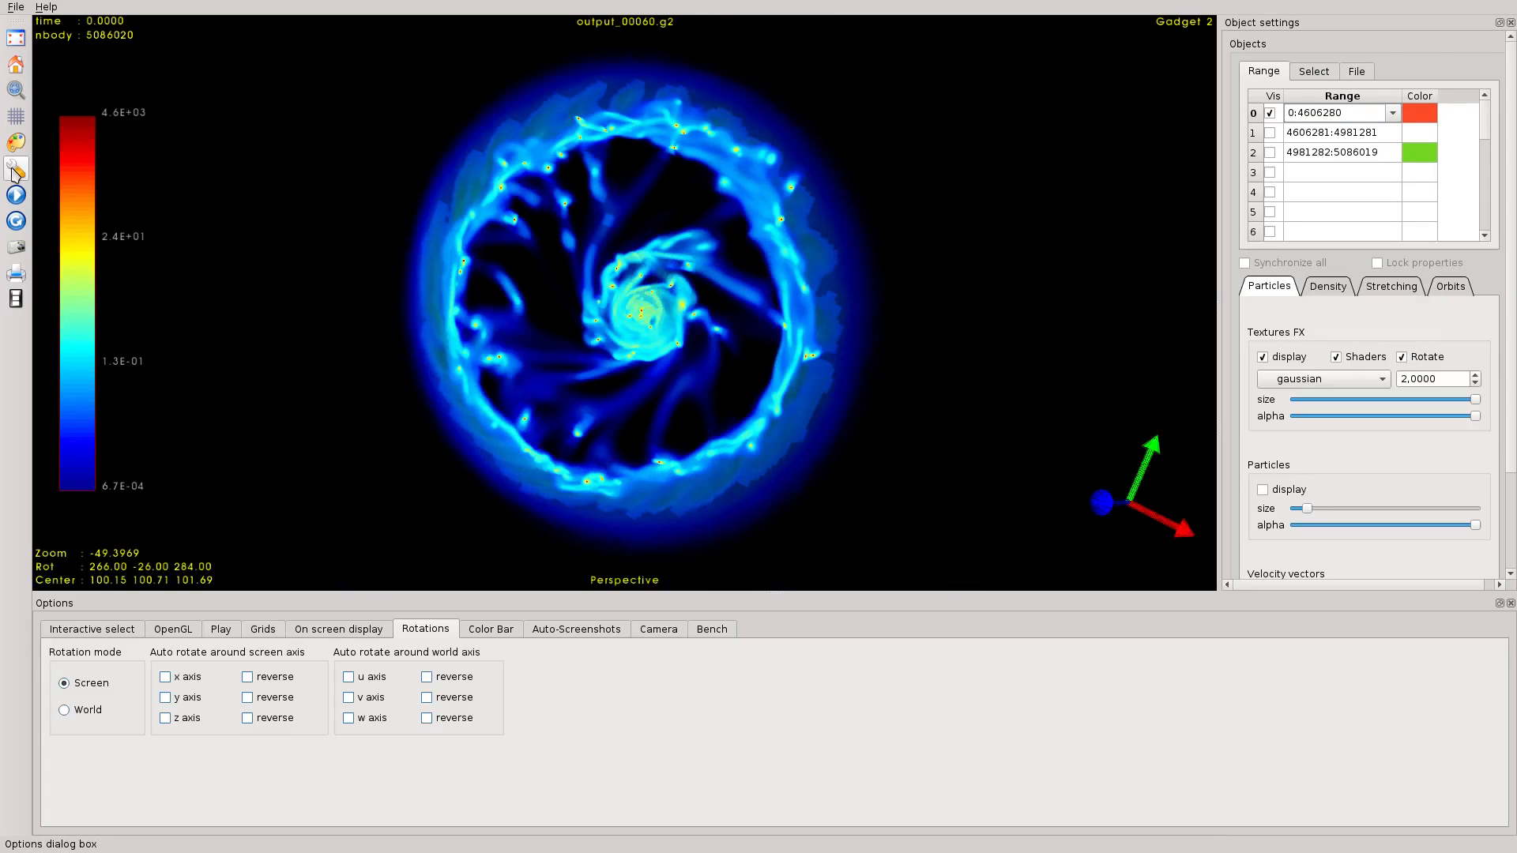
pyautogui.click(378, 632)
pyautogui.click(423, 628)
pyautogui.moveTo(600, 396); pyautogui.dragTo(508, 569)
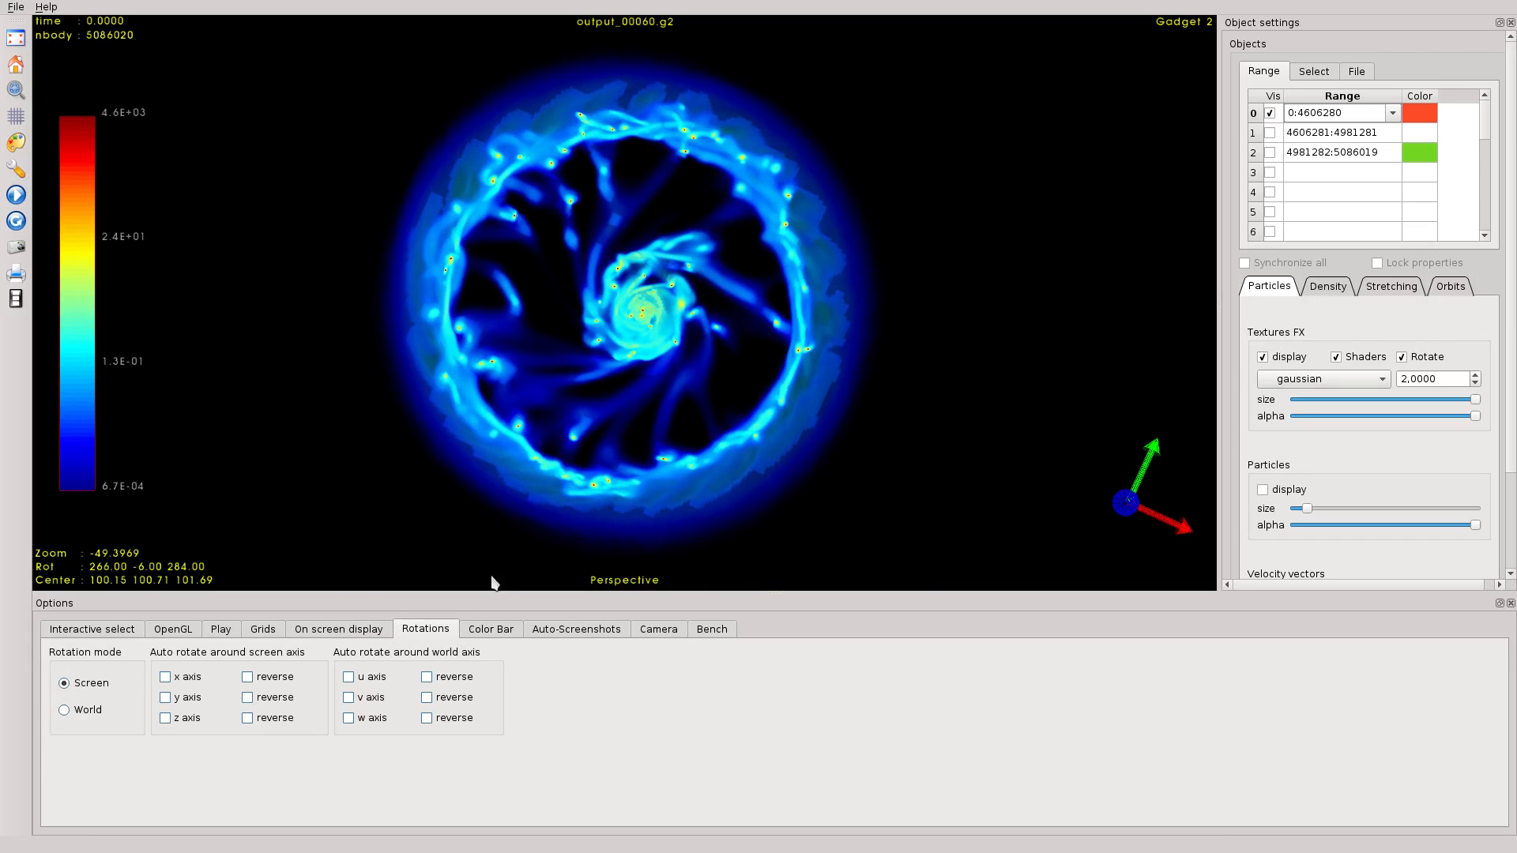
pyautogui.moveTo(580, 447); pyautogui.dragTo(585, 447)
pyautogui.moveTo(545, 399); pyautogui.dragTo(306, 619)
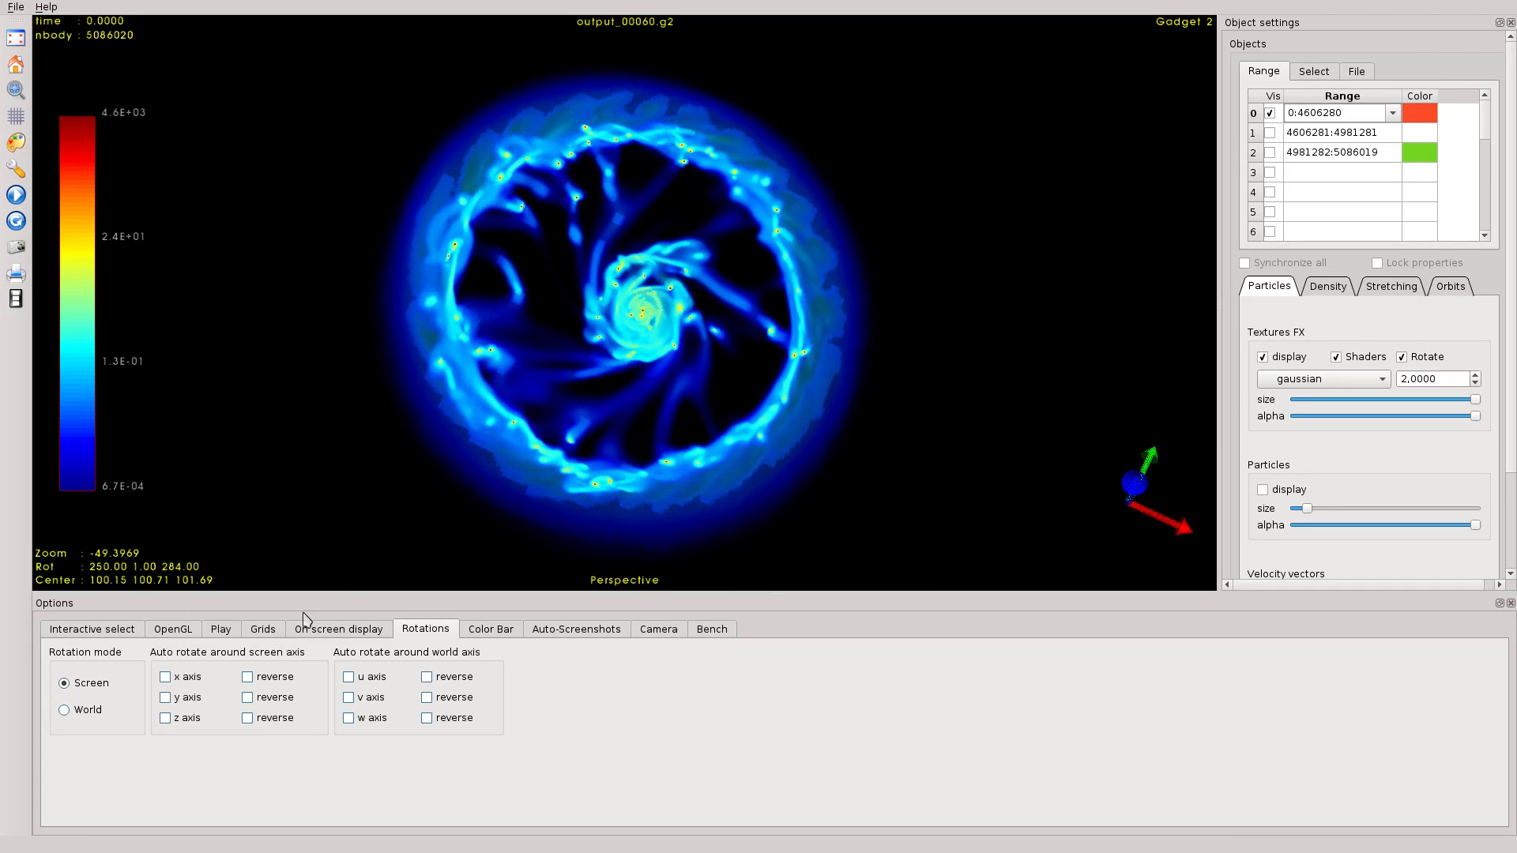
# - Try auto-rotation around the screen y axis, forward and reversed, and switch it off
pyautogui.click(165, 698)
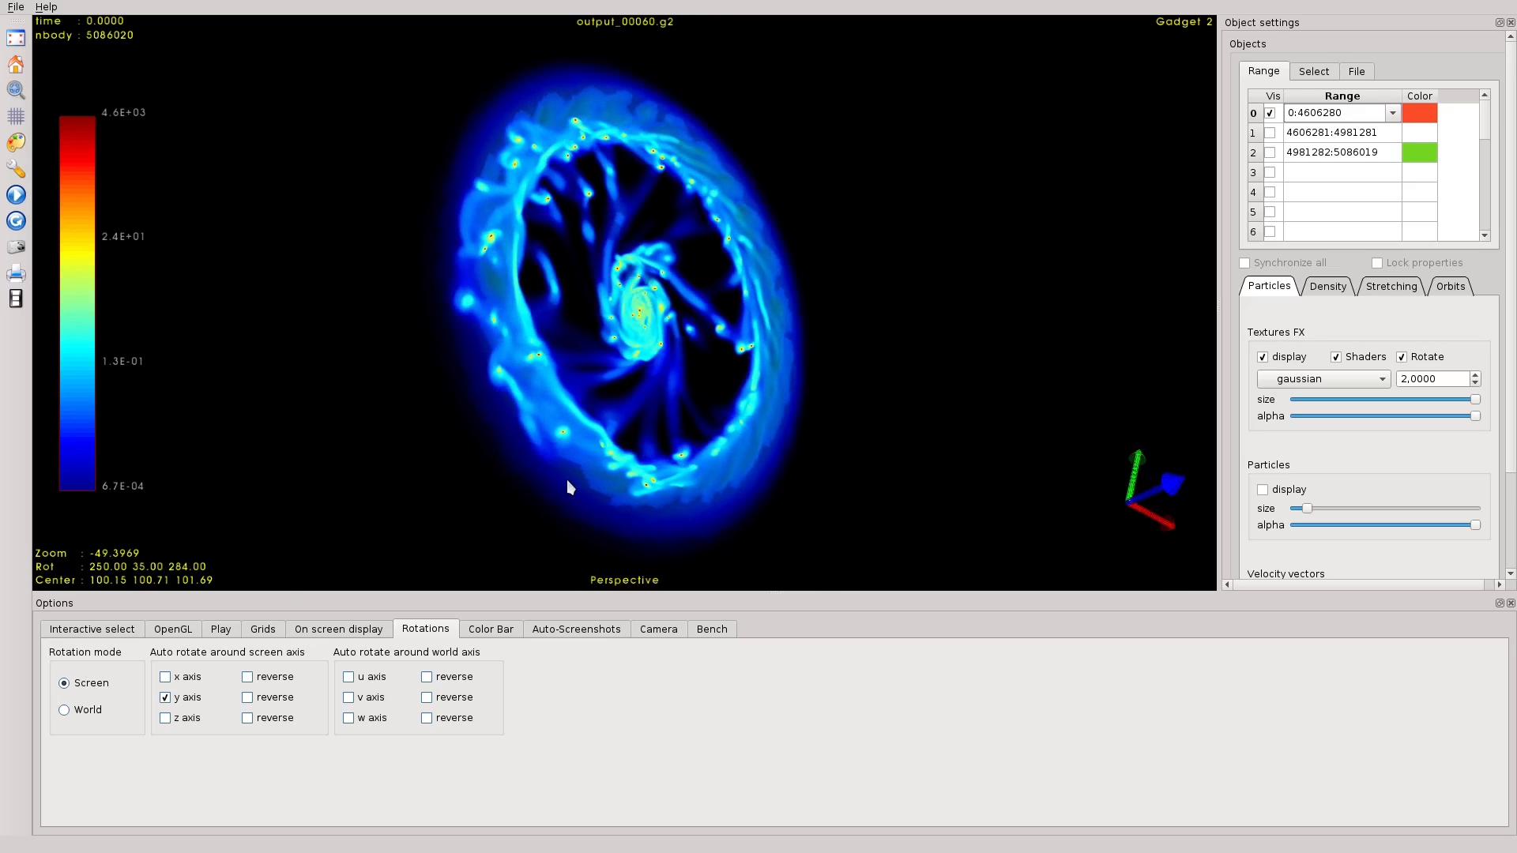
pyautogui.click(248, 698)
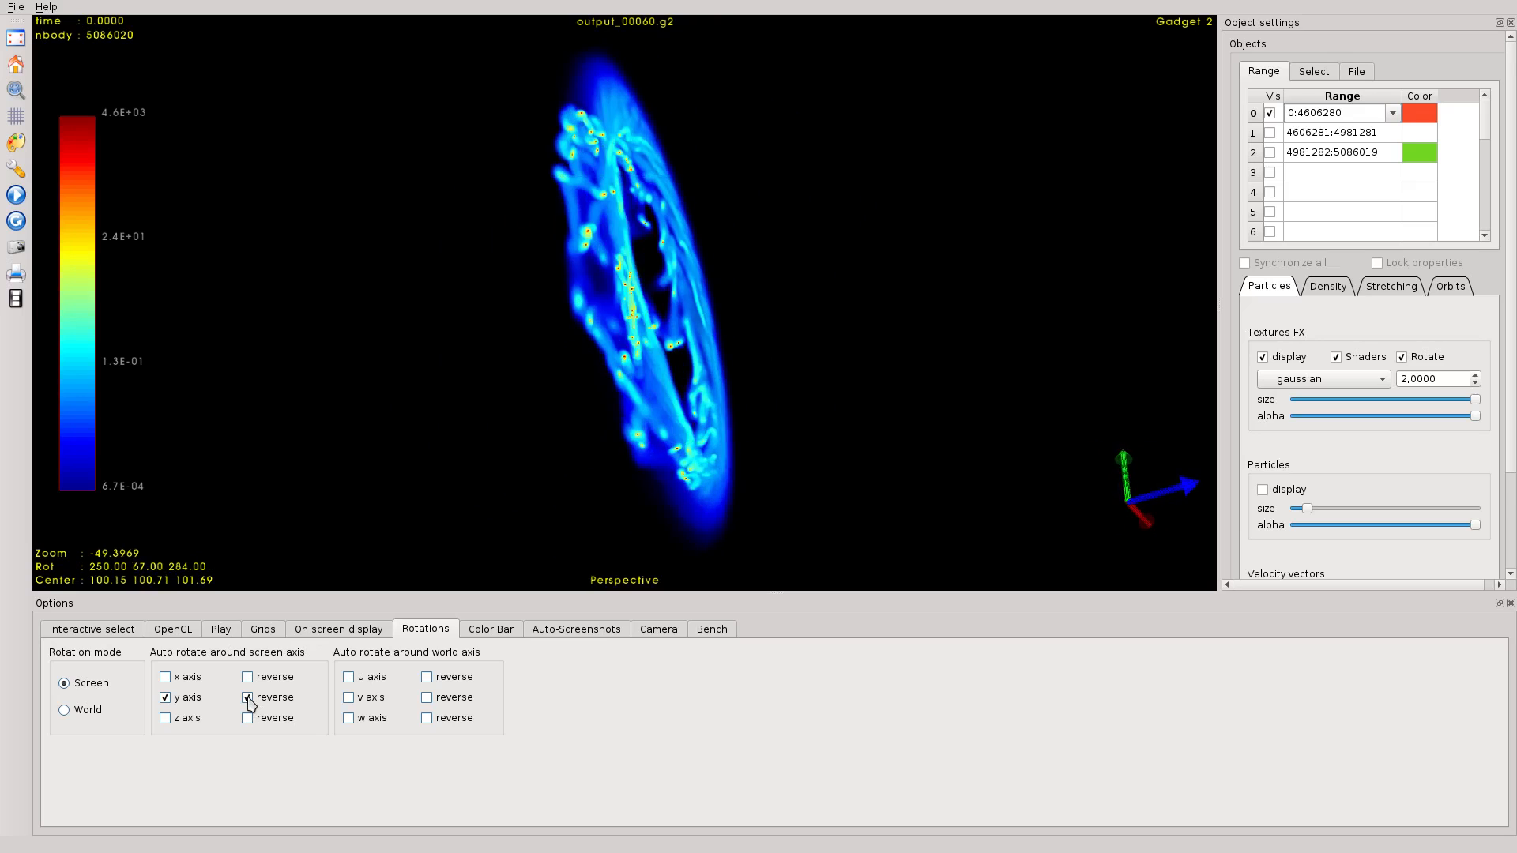
pyautogui.click(247, 697)
pyautogui.click(166, 698)
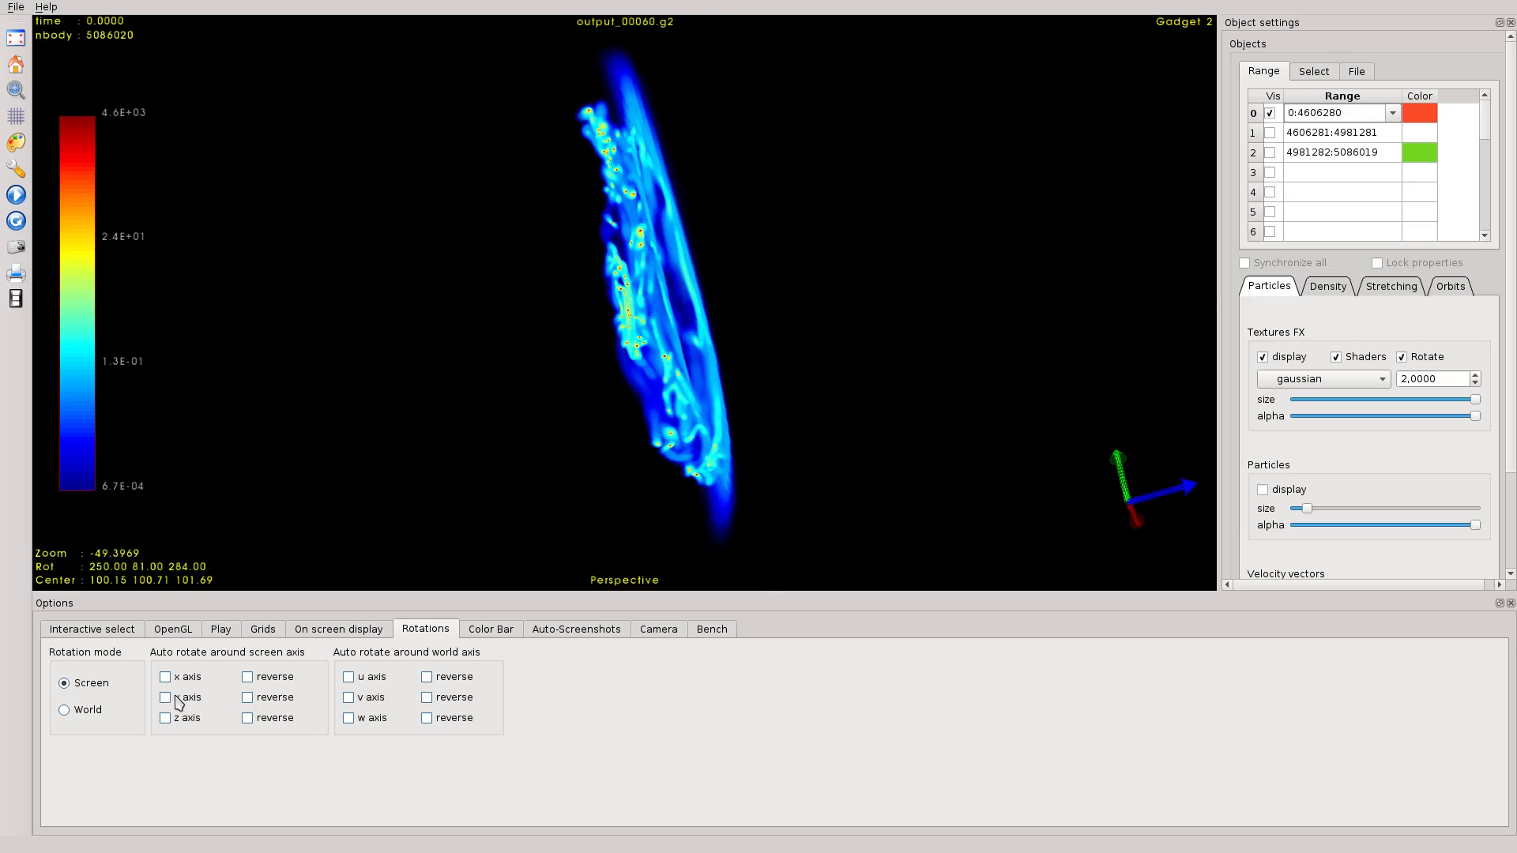
# - Turn the galaxy face-on, try auto-rotation around the screen x axis forward and reversed, and switch it off
pyautogui.moveTo(542, 363); pyautogui.dragTo(488, 377)
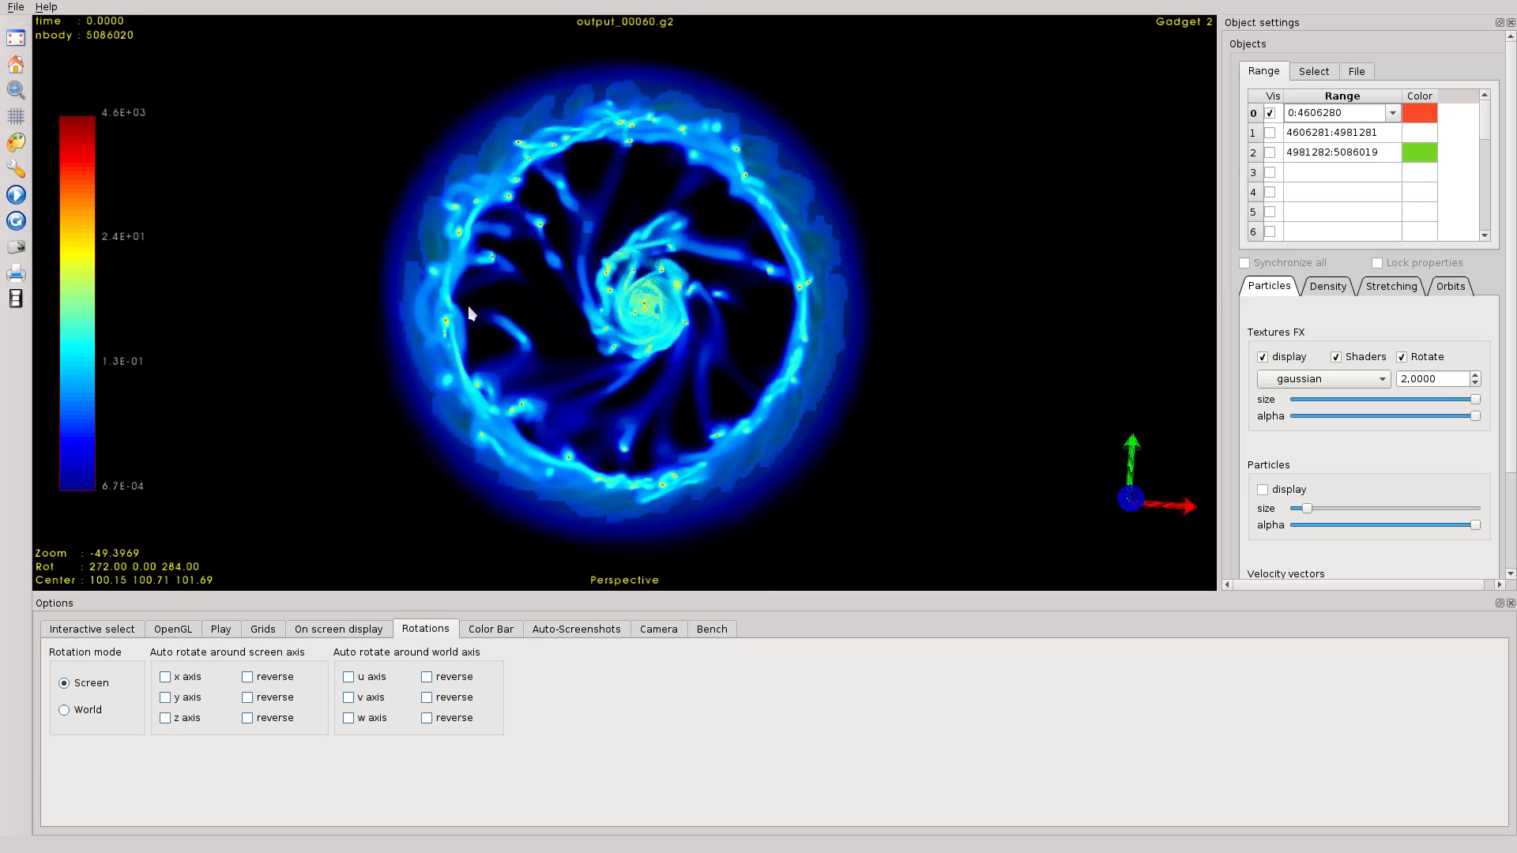
pyautogui.click(165, 677)
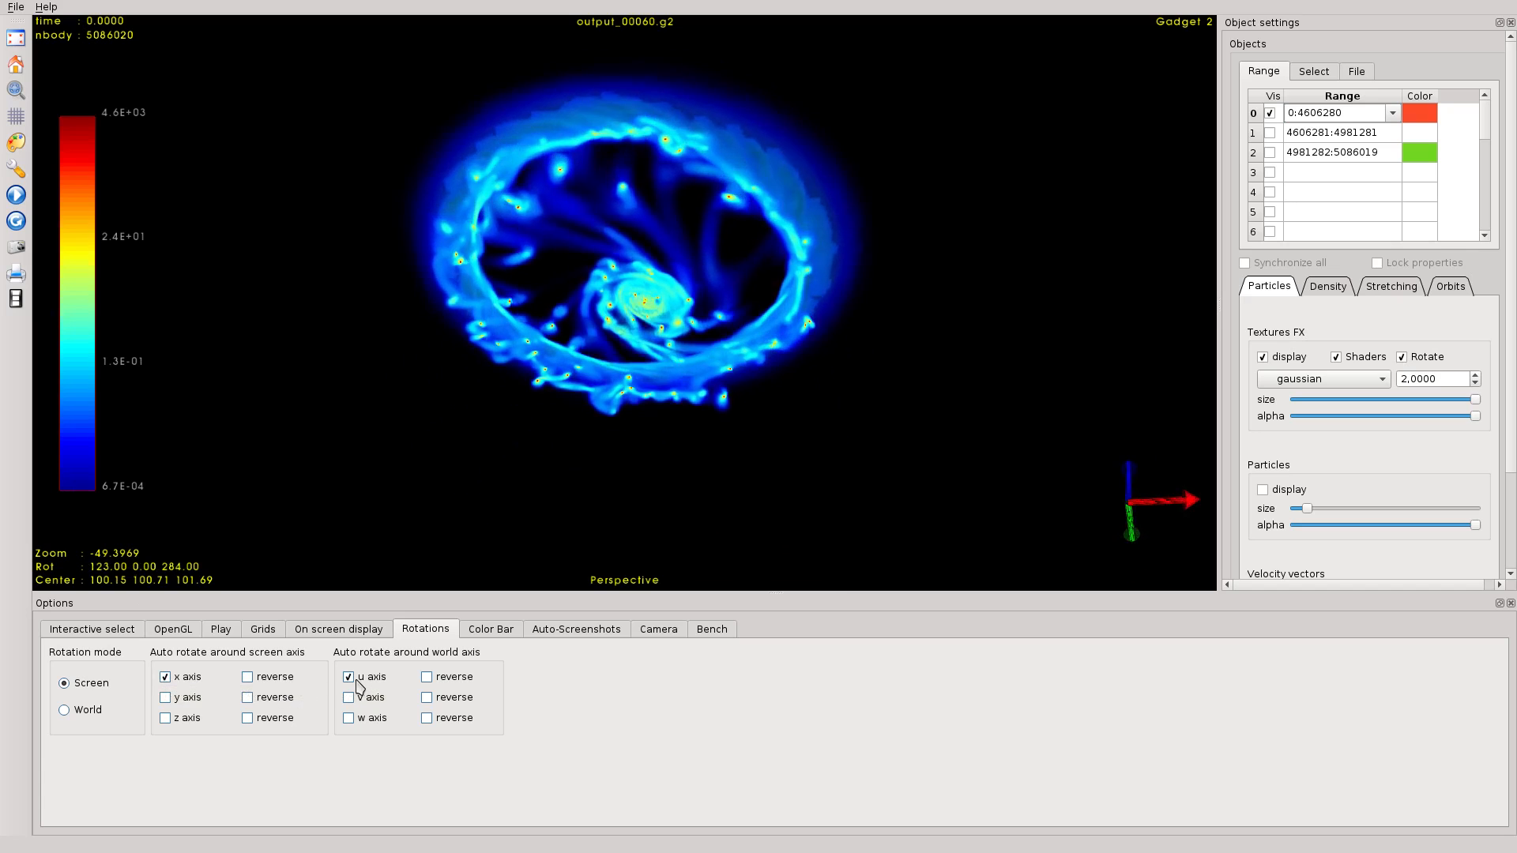
pyautogui.click(278, 680)
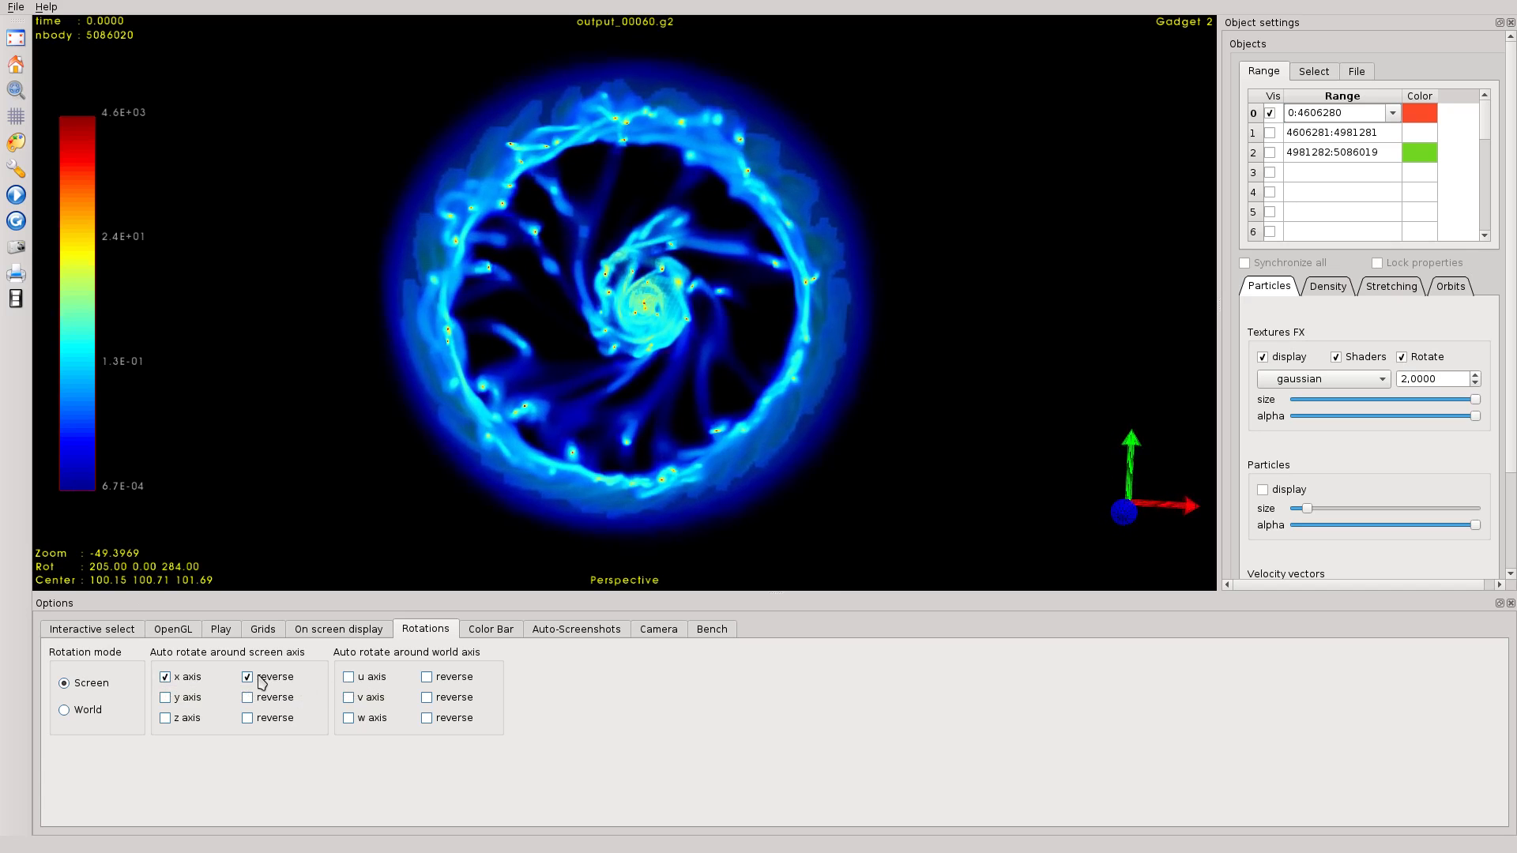
pyautogui.click(193, 684)
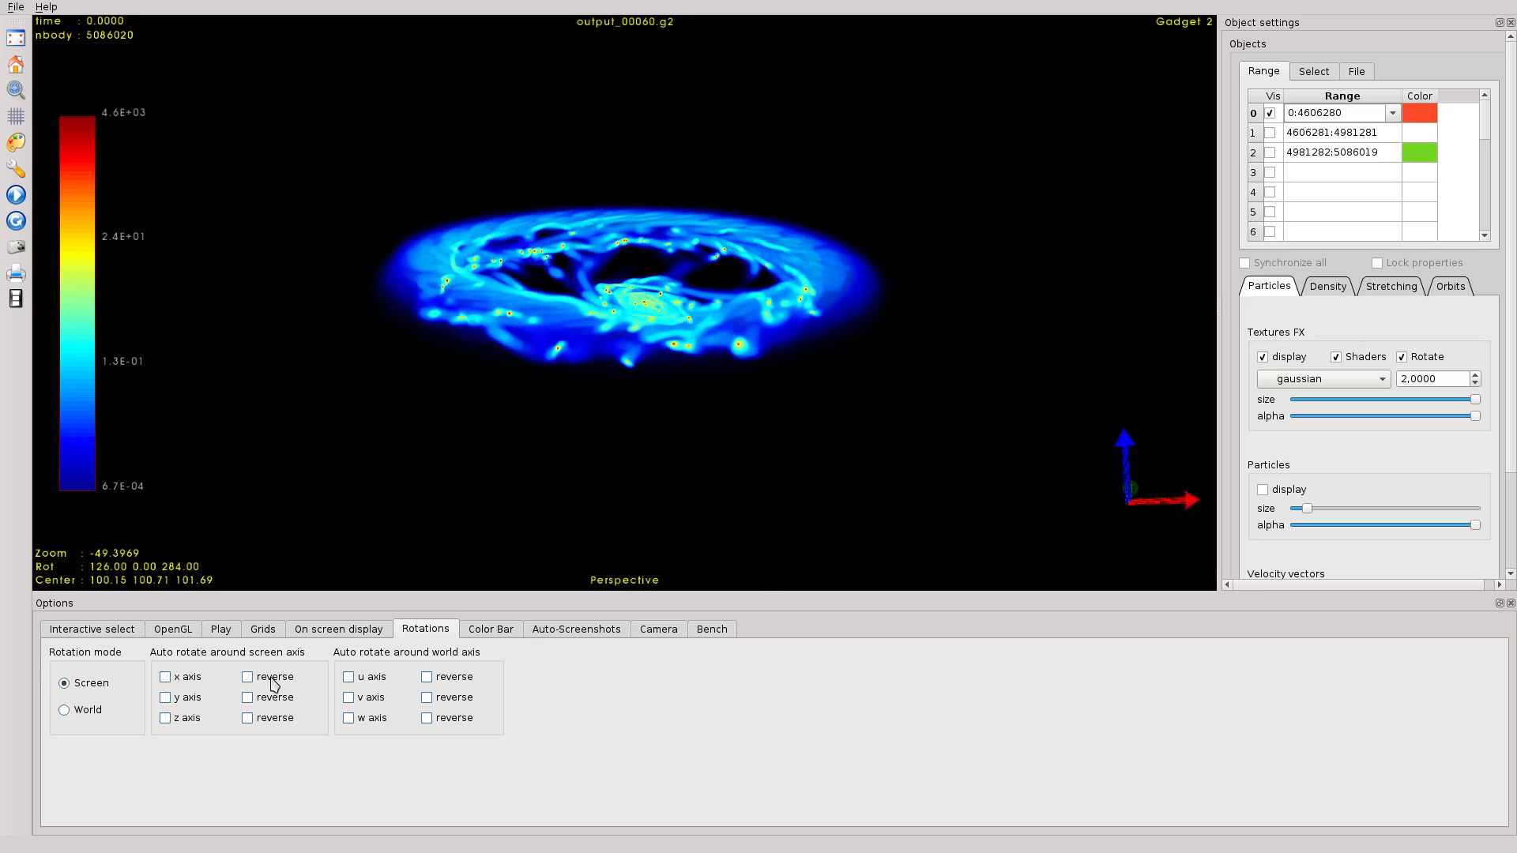
pyautogui.moveTo(505, 339); pyautogui.dragTo(430, 456)
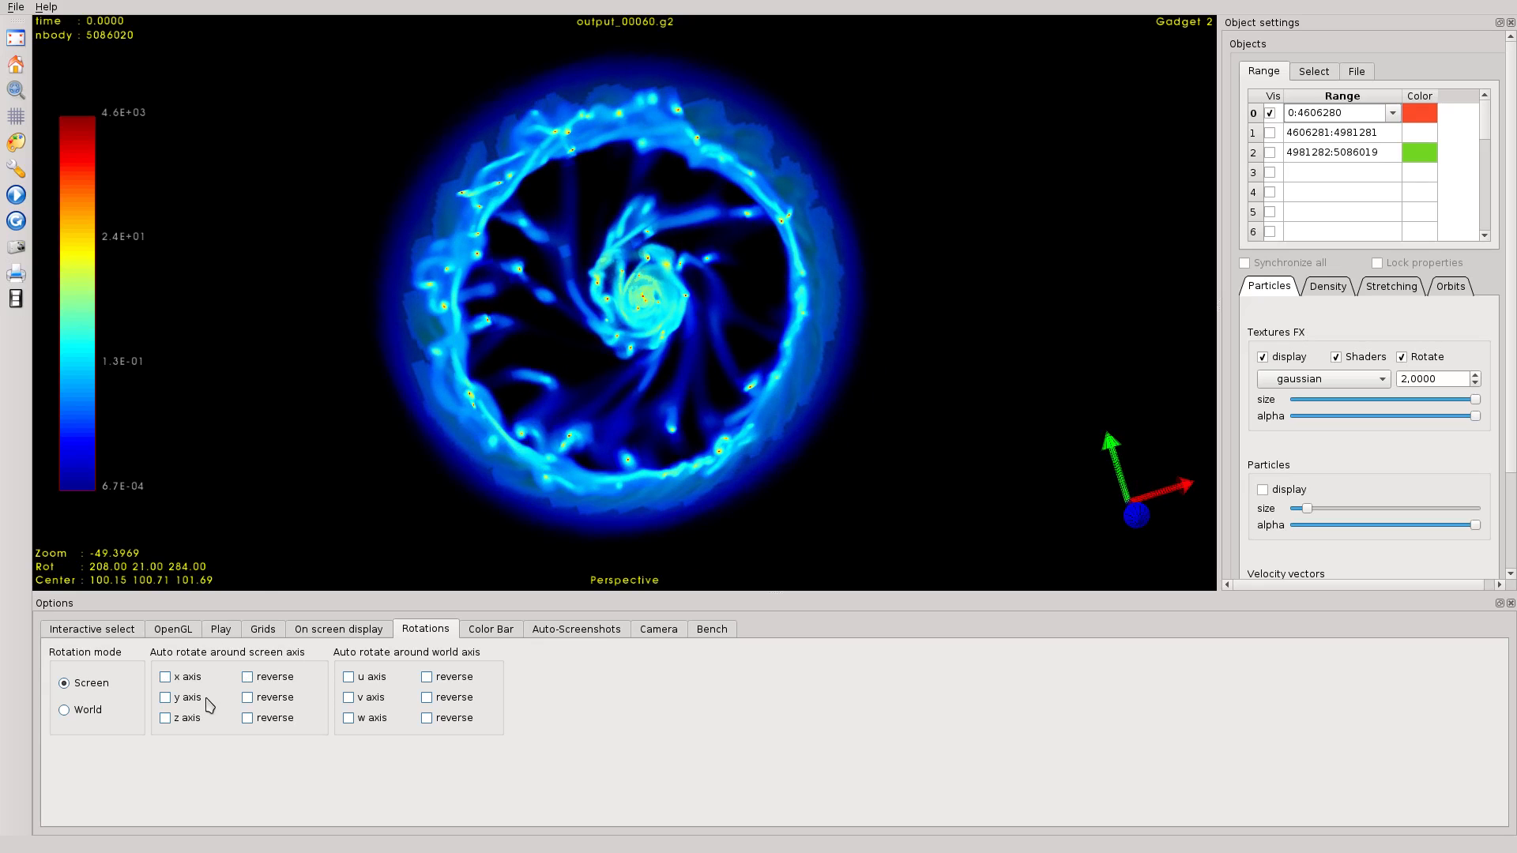
# - Turn the galaxy face-on, try auto-rotation around the screen z axis, and switch it off
pyautogui.moveTo(456, 387); pyautogui.dragTo(441, 375)
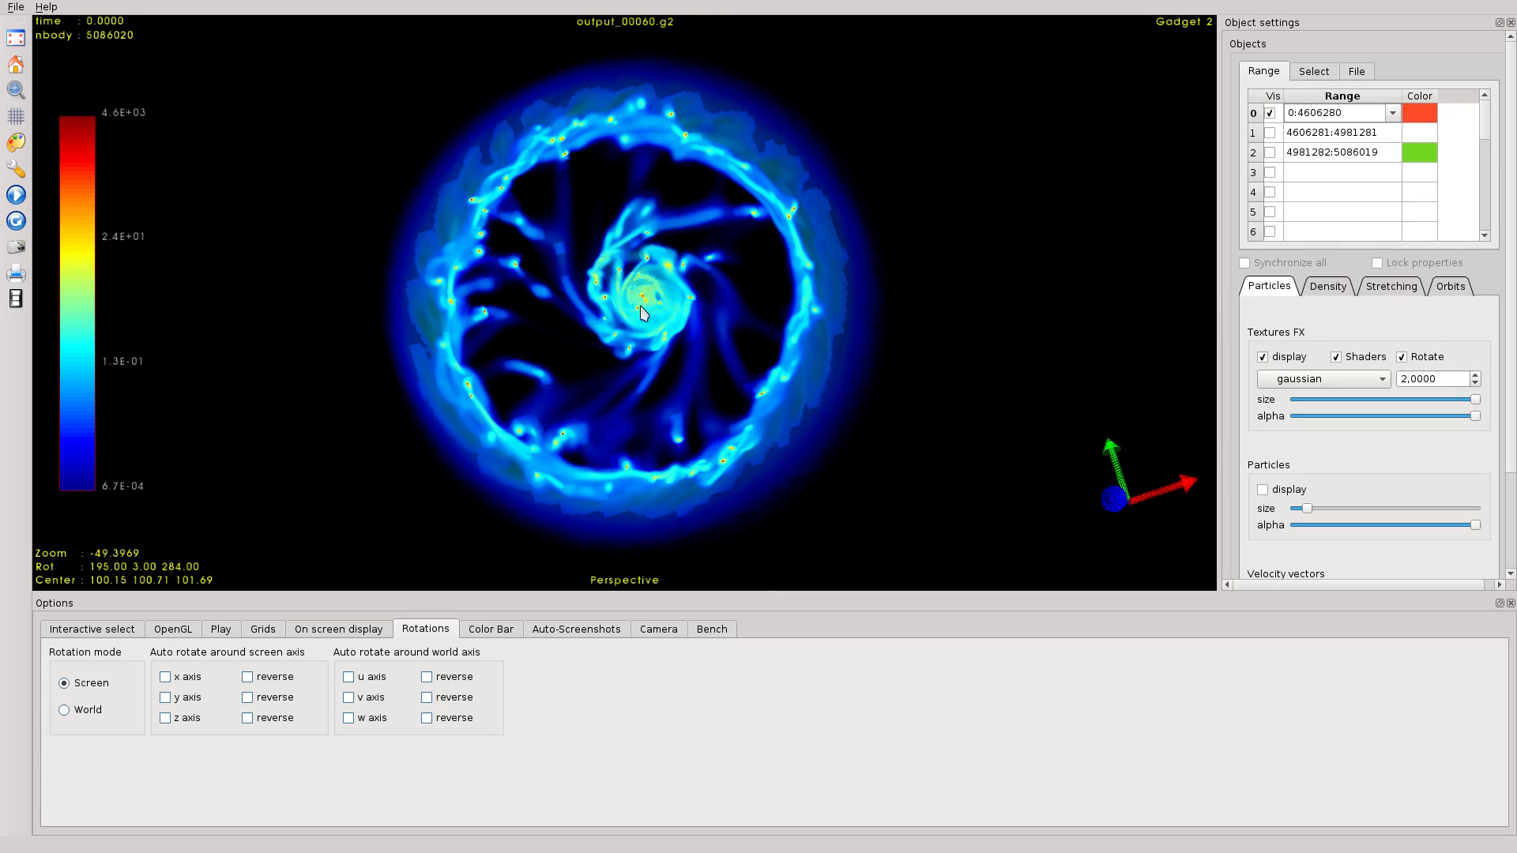
pyautogui.click(166, 719)
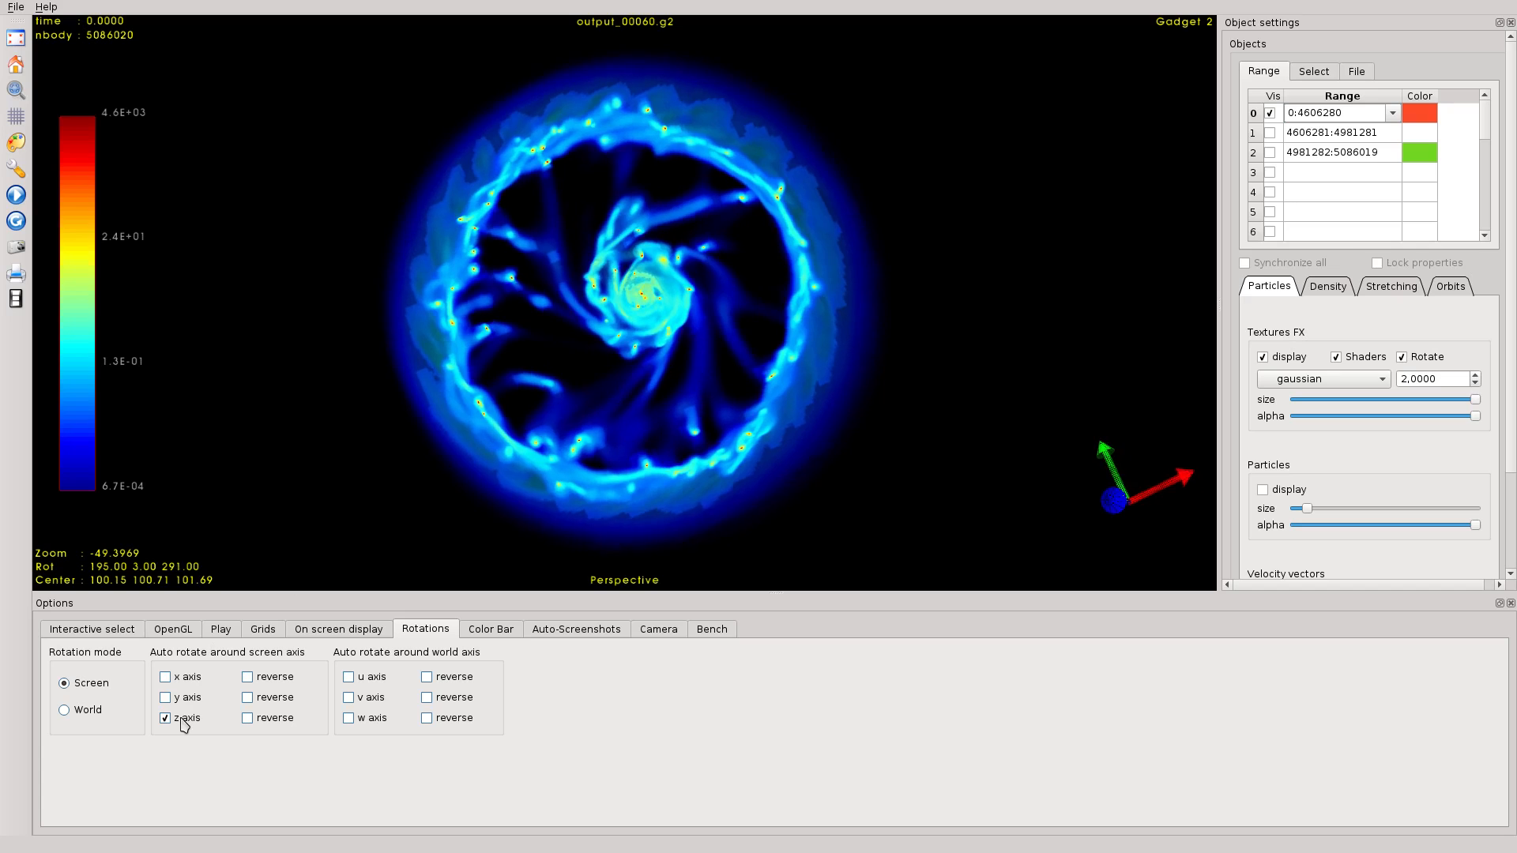
pyautogui.click(182, 723)
# - Tilt the galaxy by hand, try auto-rotation around the world u axis, and switch it off
pyautogui.moveTo(388, 413); pyautogui.dragTo(420, 401)
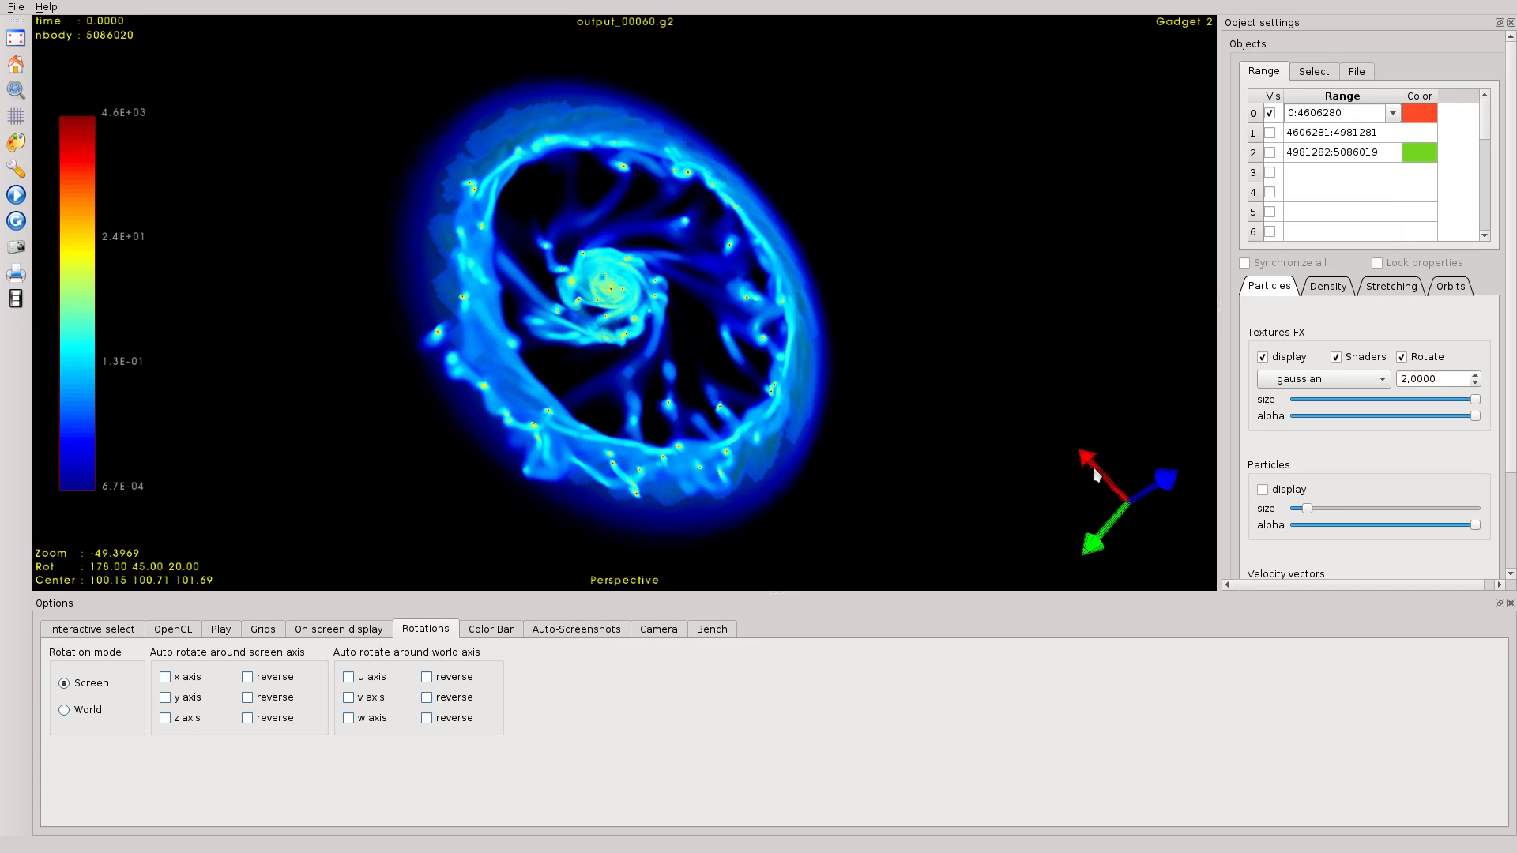
pyautogui.moveTo(1106, 485); pyautogui.dragTo(1104, 458)
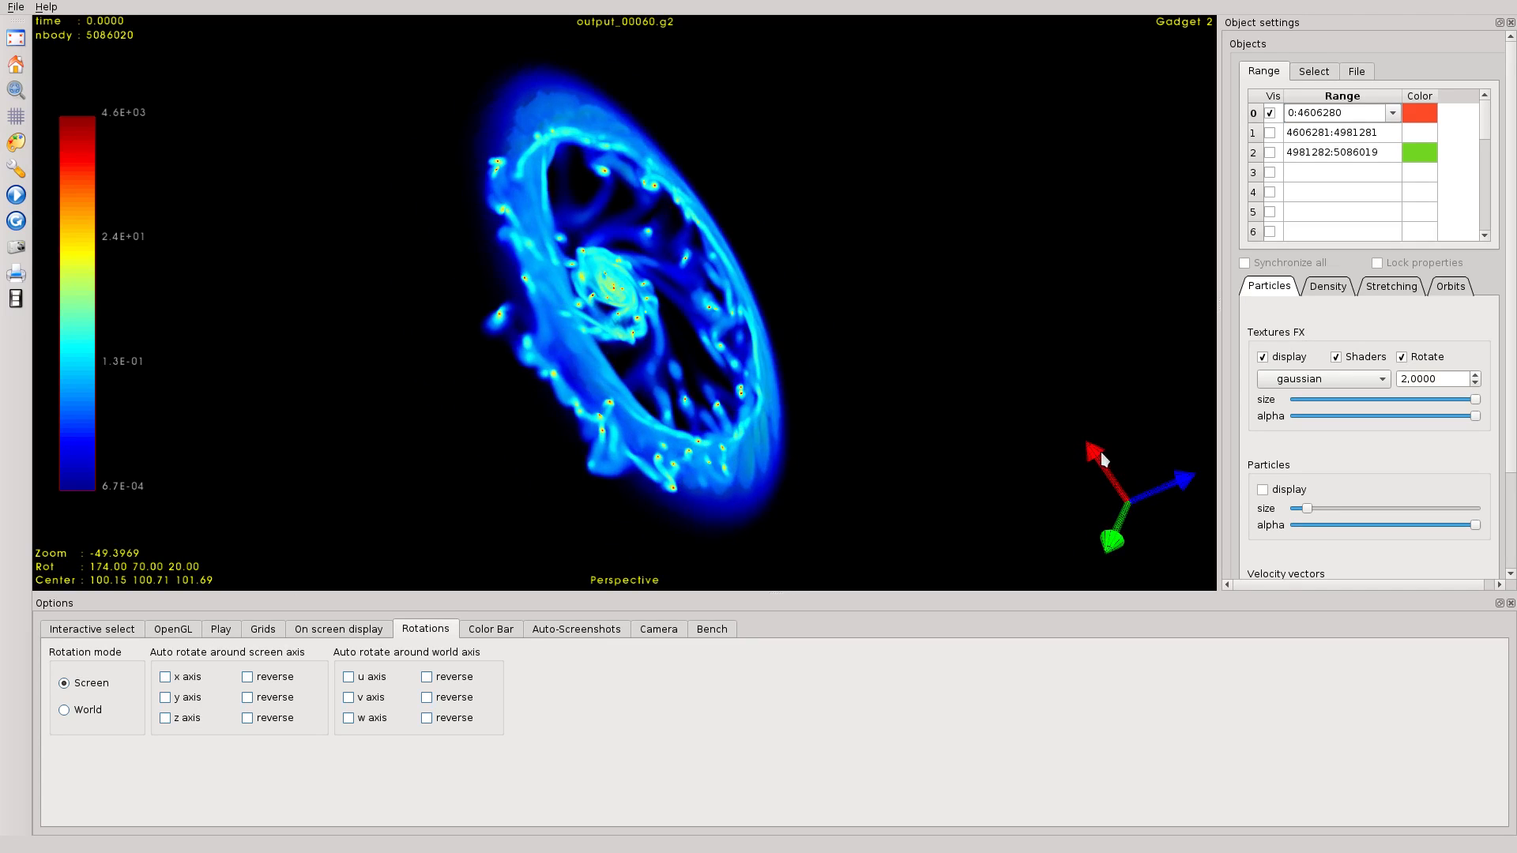
pyautogui.click(349, 678)
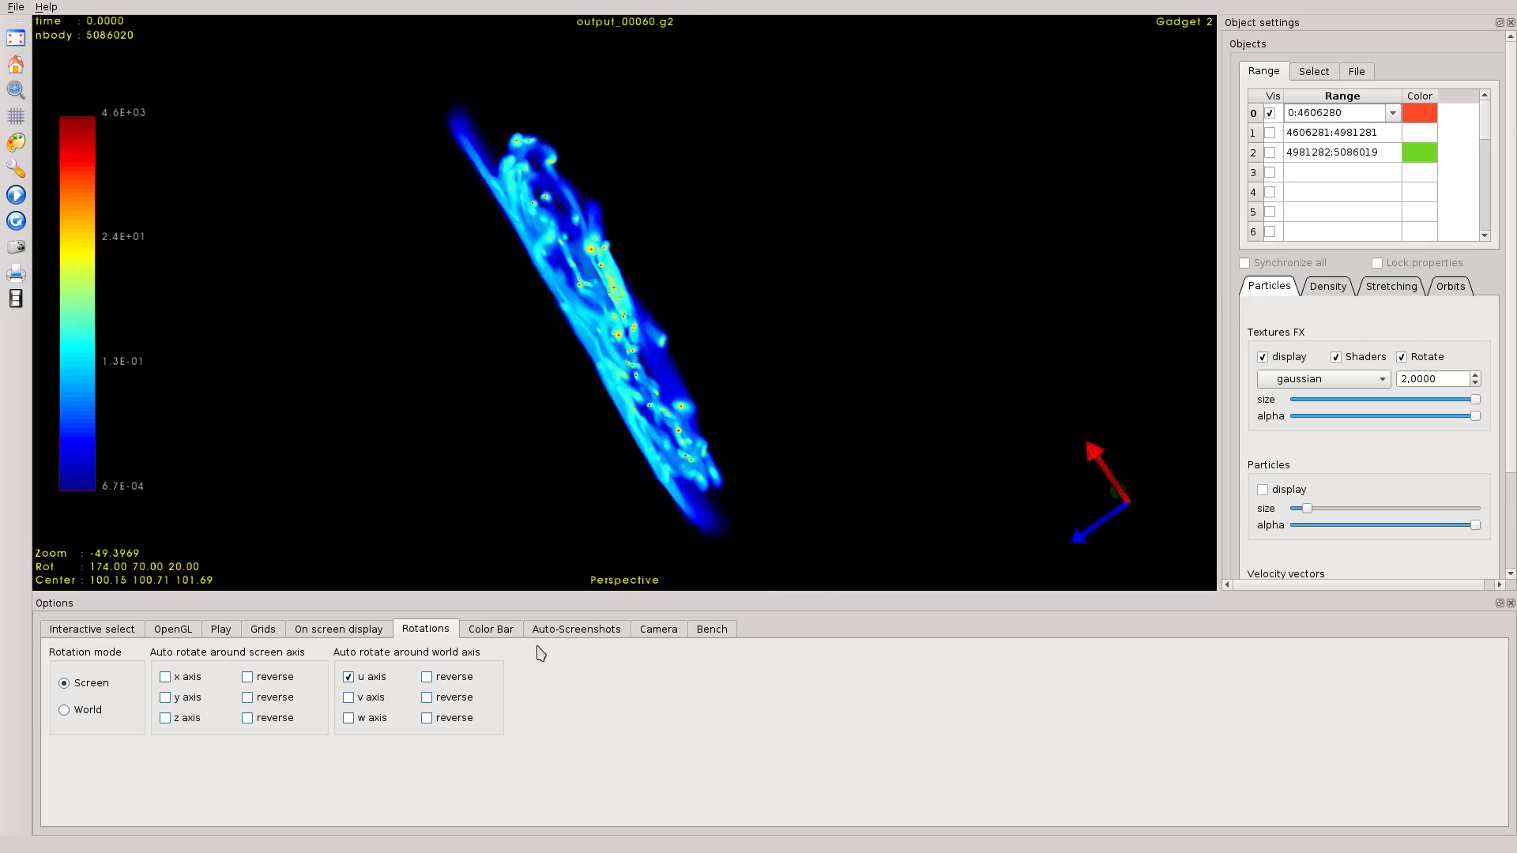
pyautogui.click(350, 678)
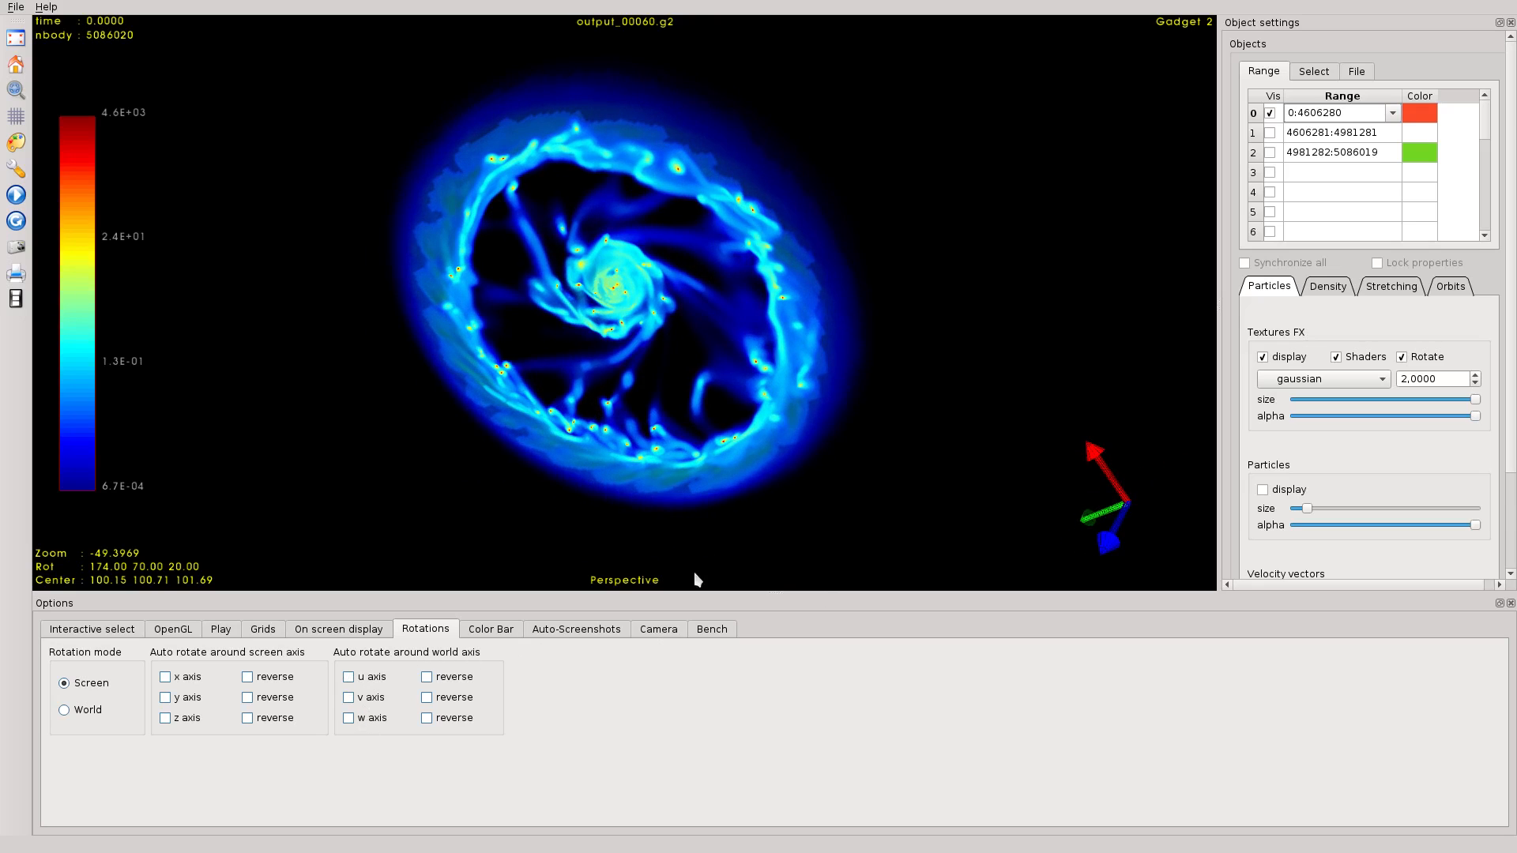
# - Try auto-rotation around the world v axis, switch it off, and turn the galaxy back to face-on
pyautogui.click(348, 698)
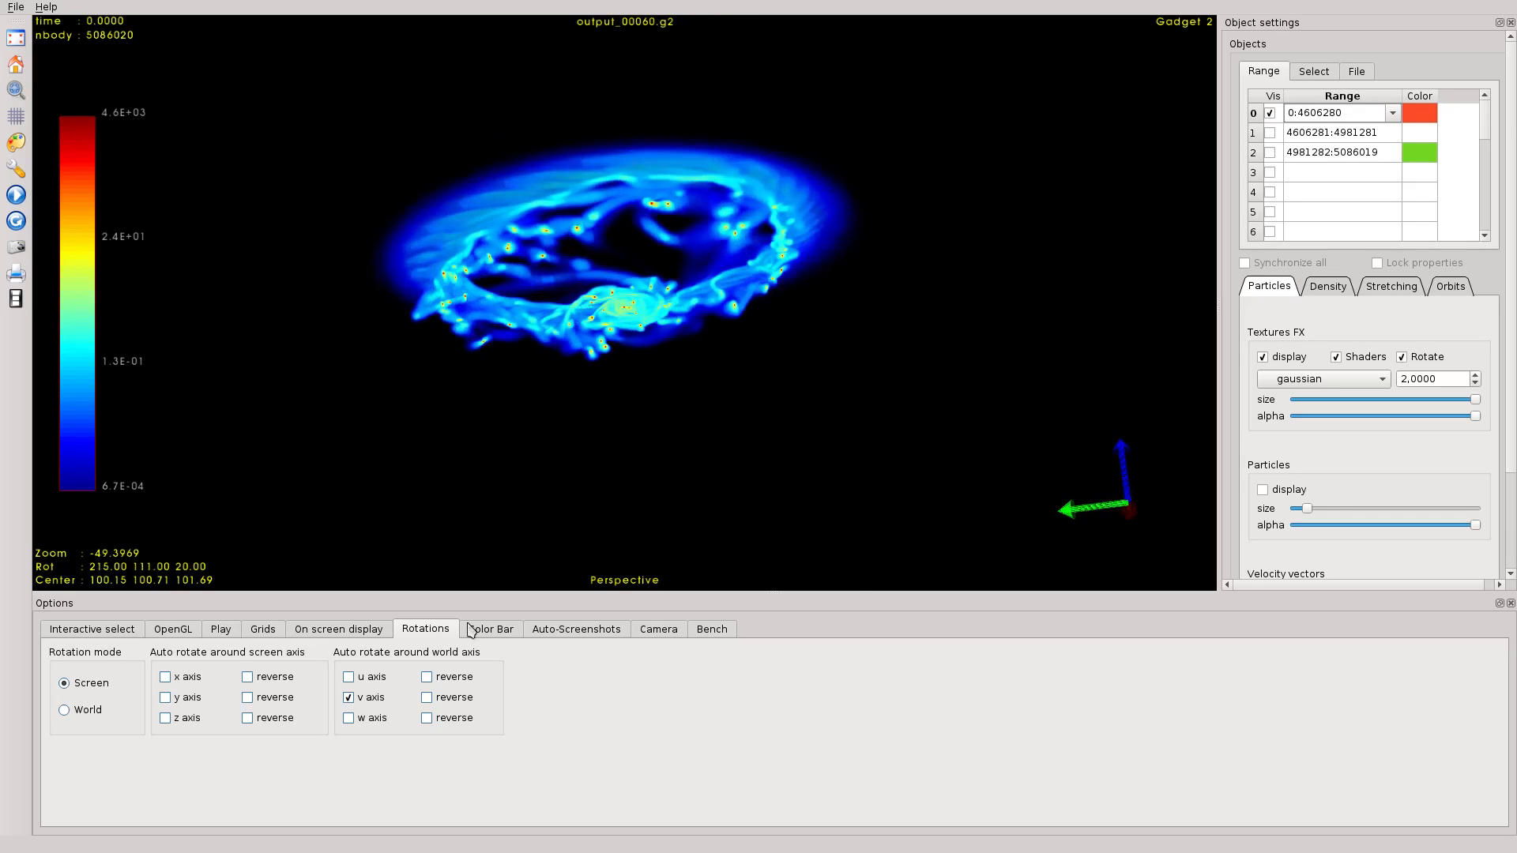
pyautogui.click(348, 697)
pyautogui.moveTo(519, 363); pyautogui.dragTo(608, 339)
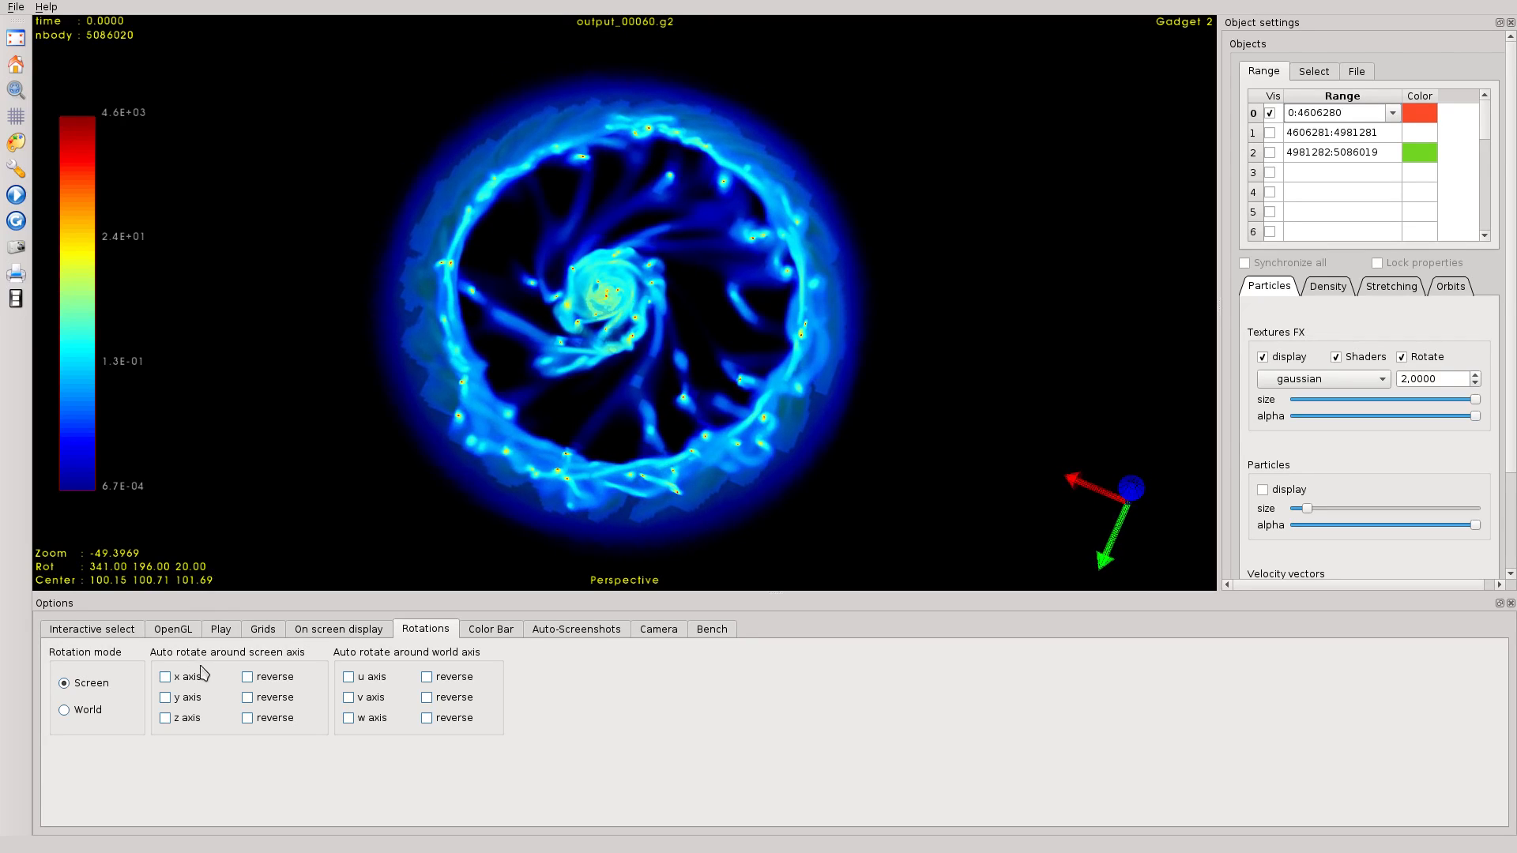
pyautogui.moveTo(336, 543); pyautogui.dragTo(509, 402)
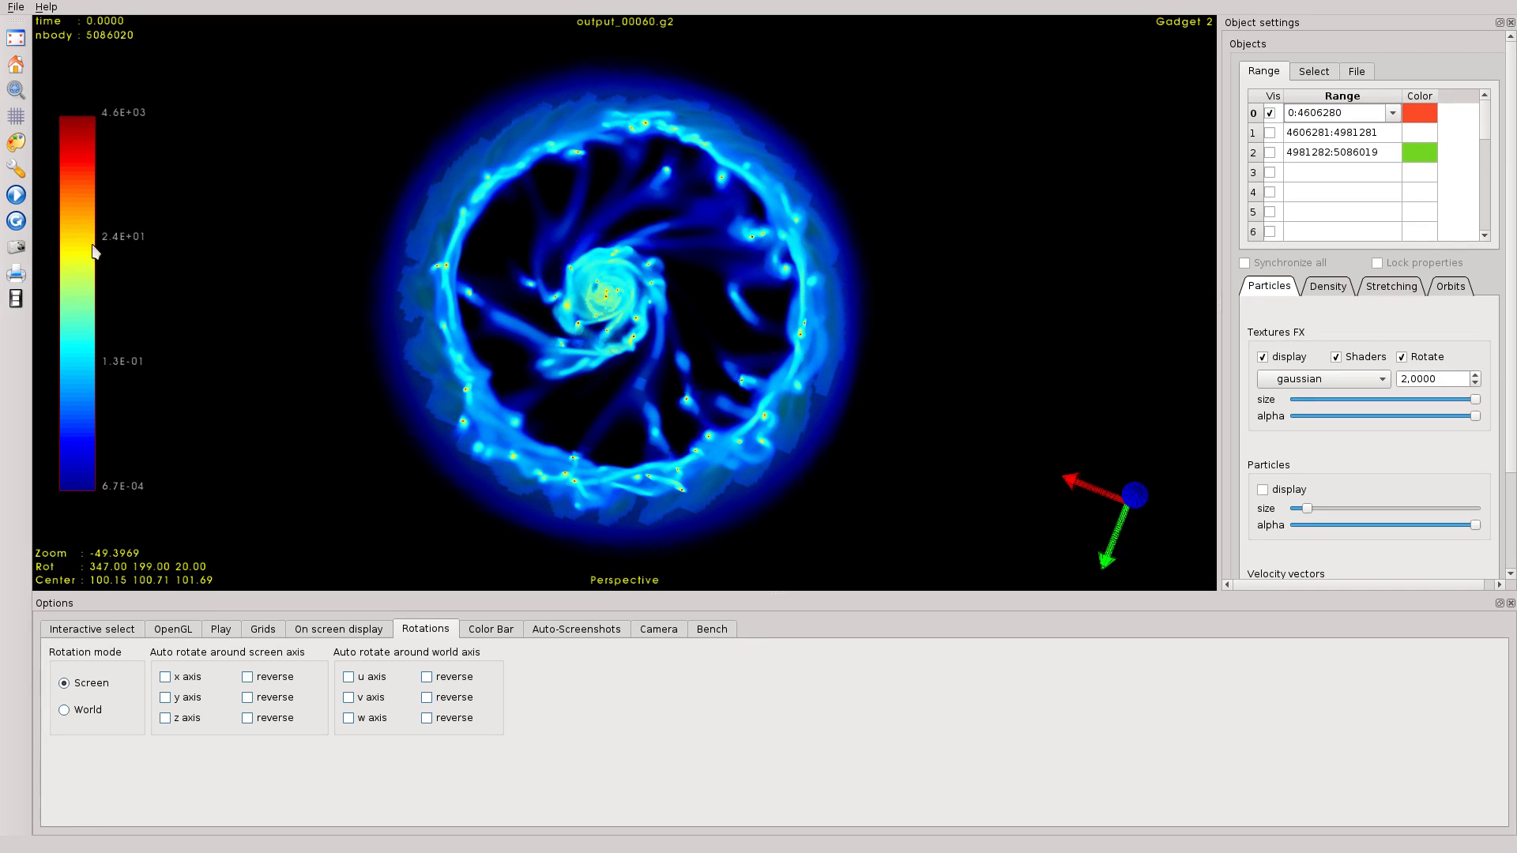
# - Show the automatic screenshot settings, turn the galaxy slightly by hand and bring it a little closer
pyautogui.click(15, 299)
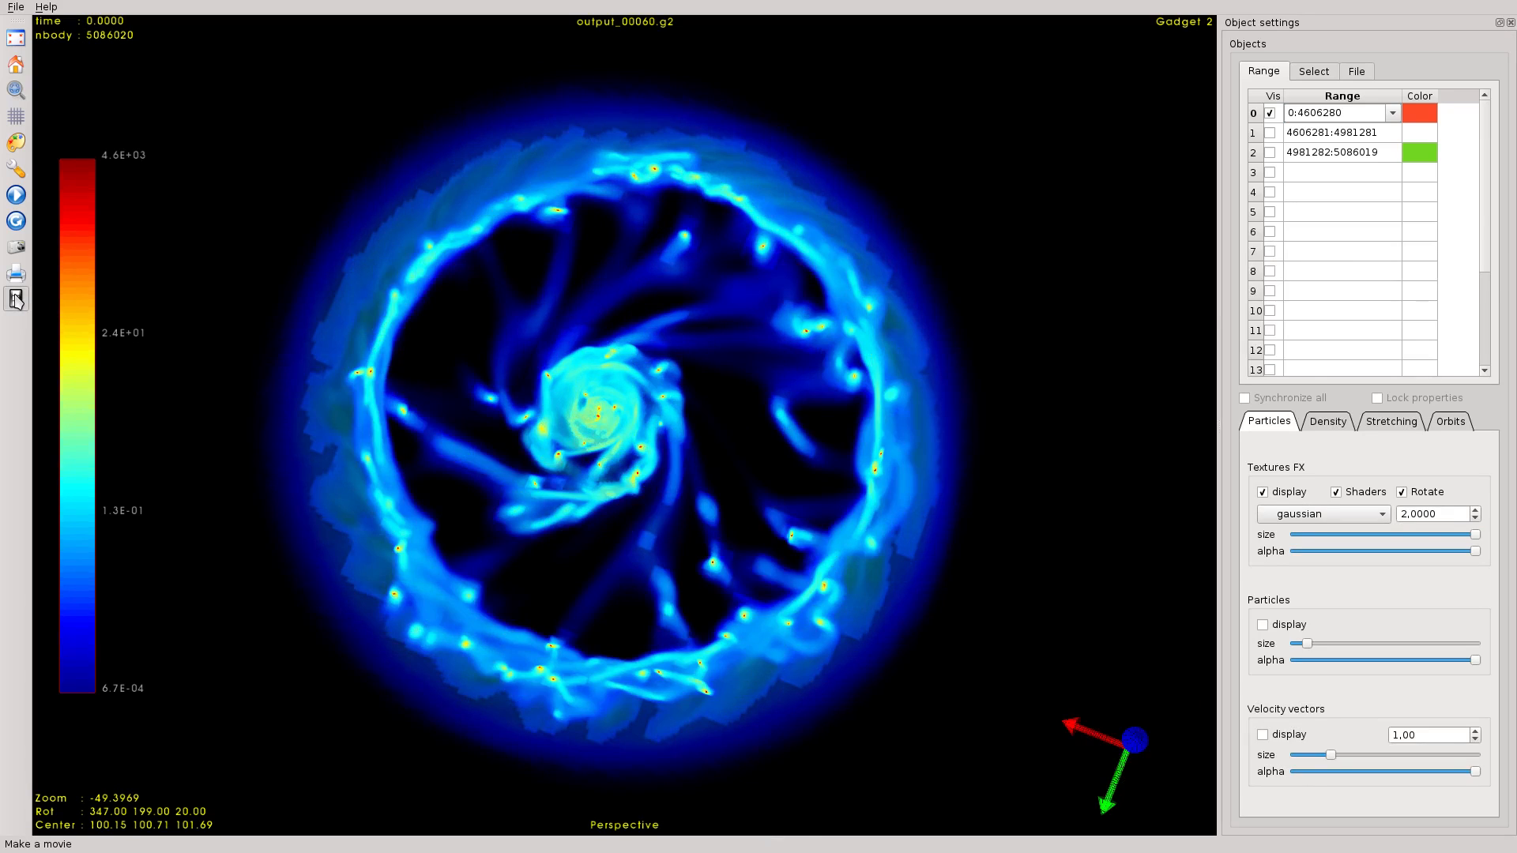
pyautogui.click(16, 298)
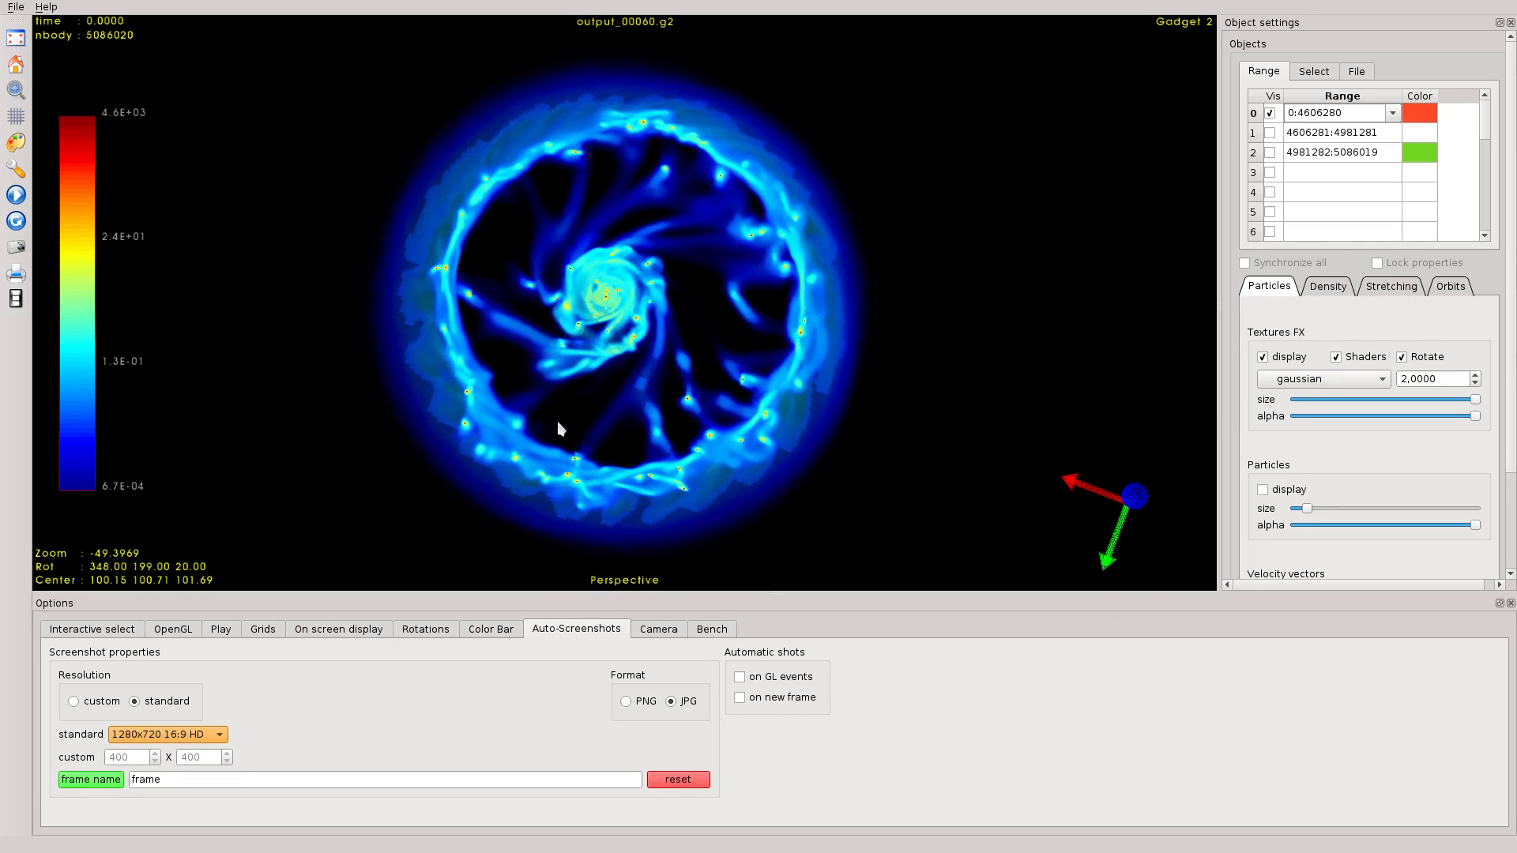
pyautogui.moveTo(679, 408); pyautogui.dragTo(635, 394)
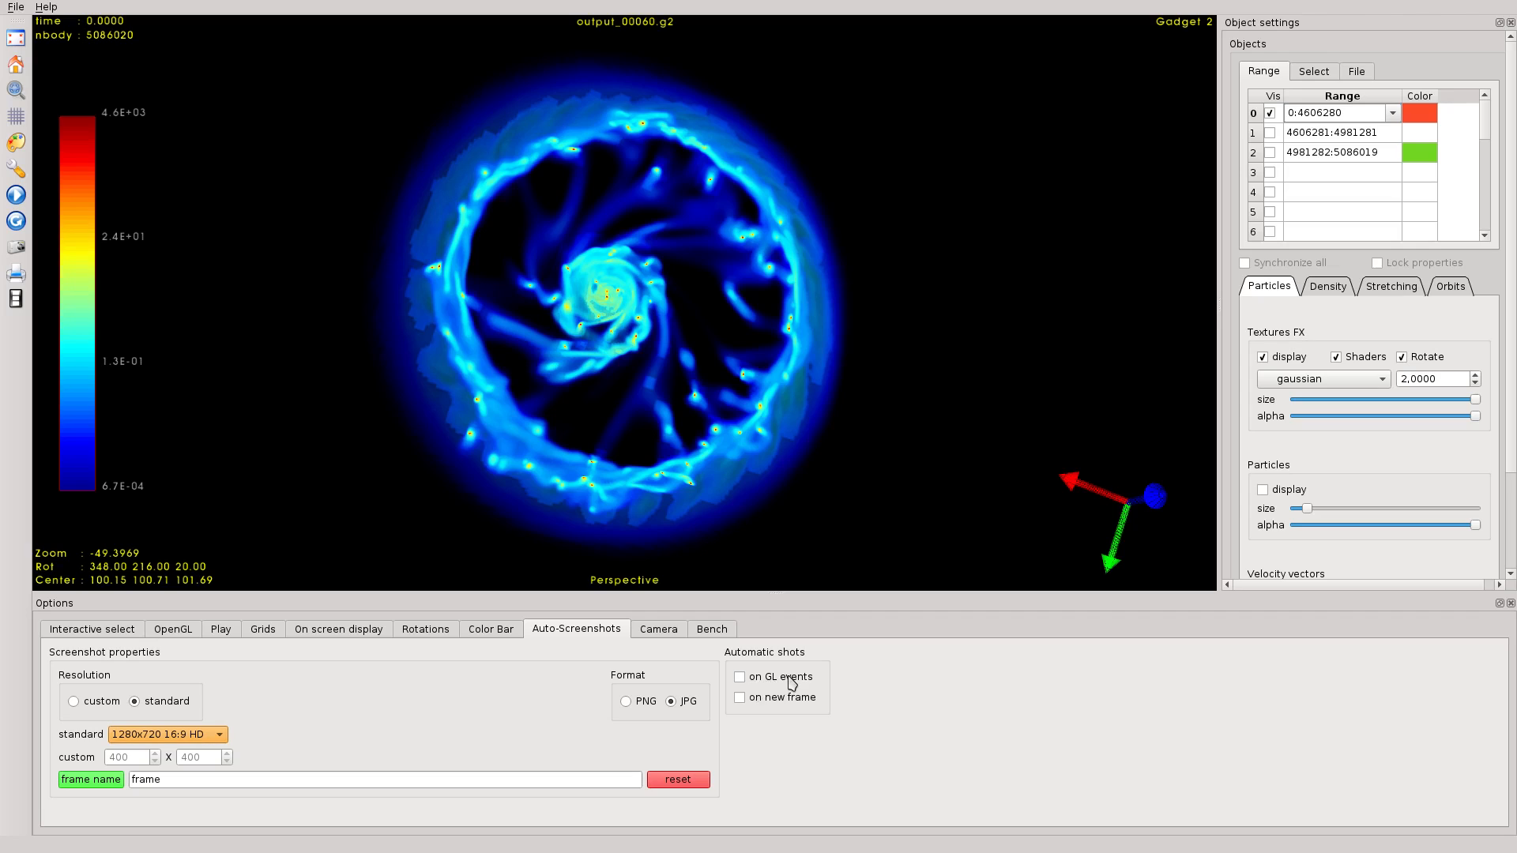
pyautogui.moveTo(613, 399); pyautogui.dragTo(605, 397)
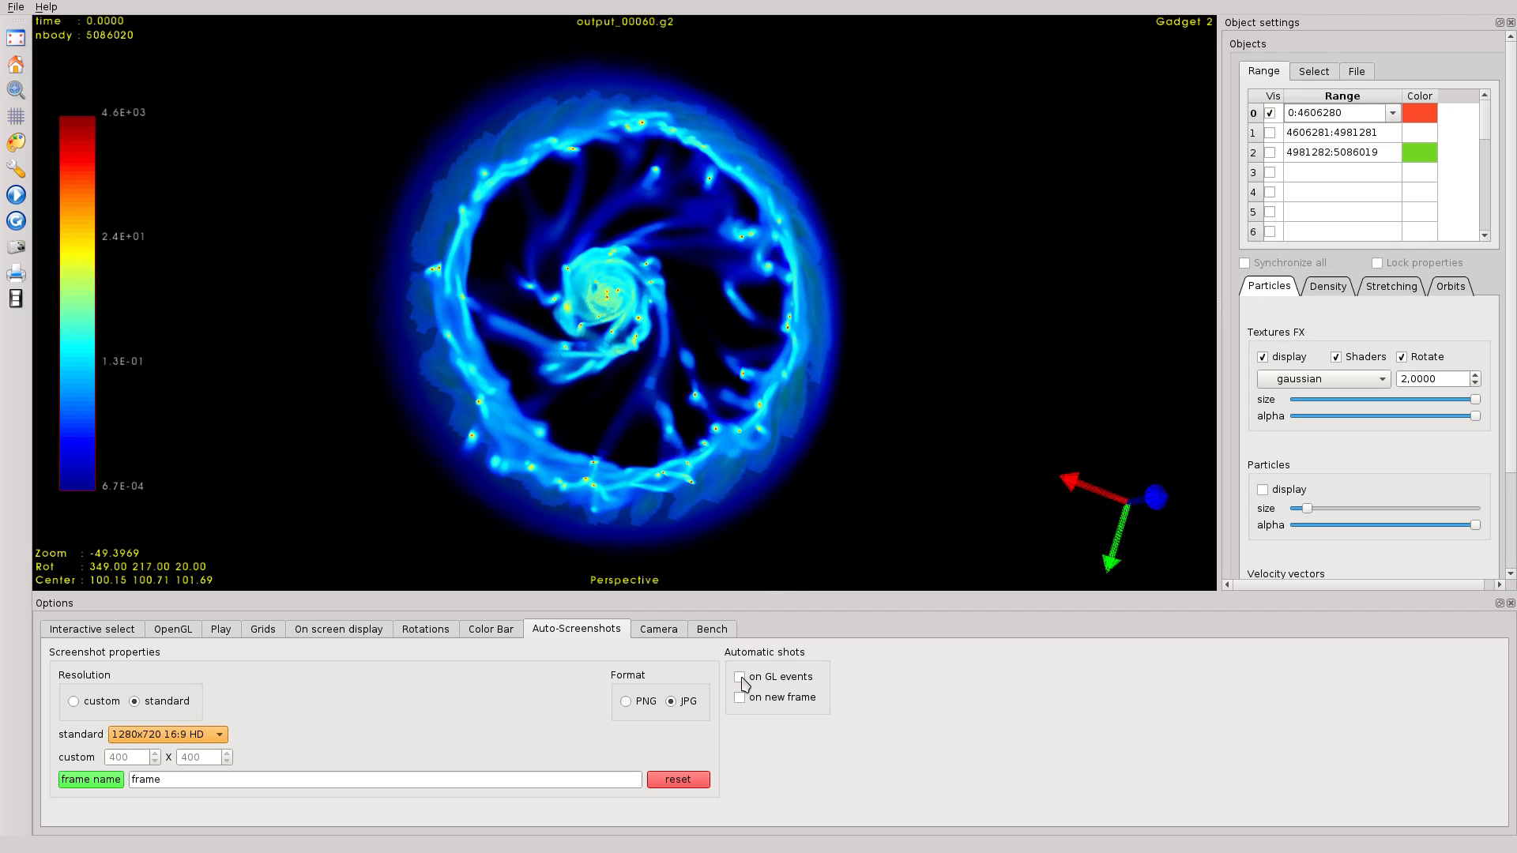
pyautogui.moveTo(629, 373); pyautogui.dragTo(632, 408)
pyautogui.scroll(8, 618, 377)
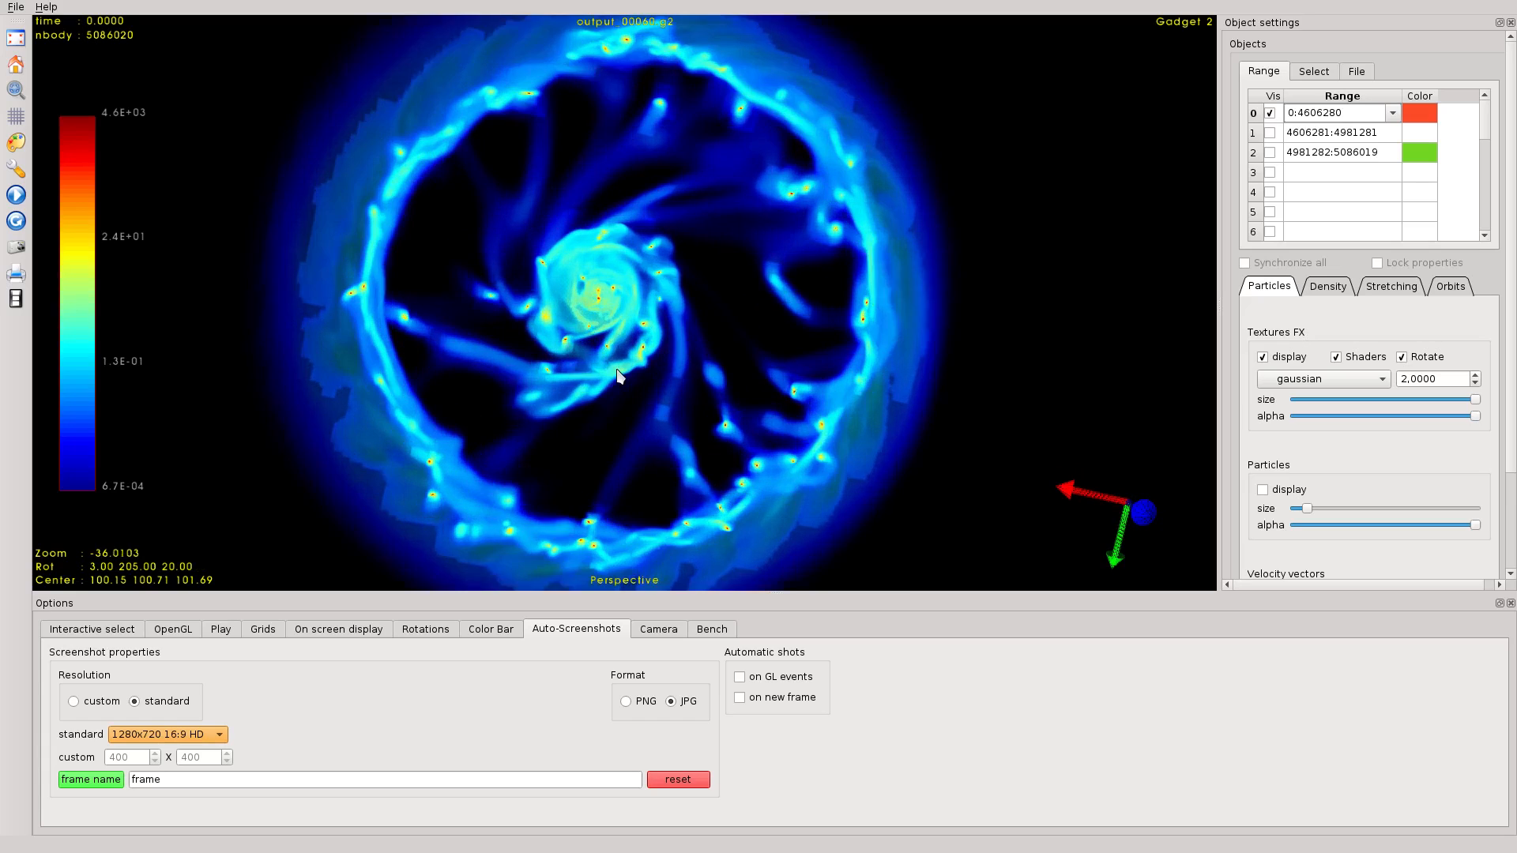
pyautogui.scroll(-7, 618, 377)
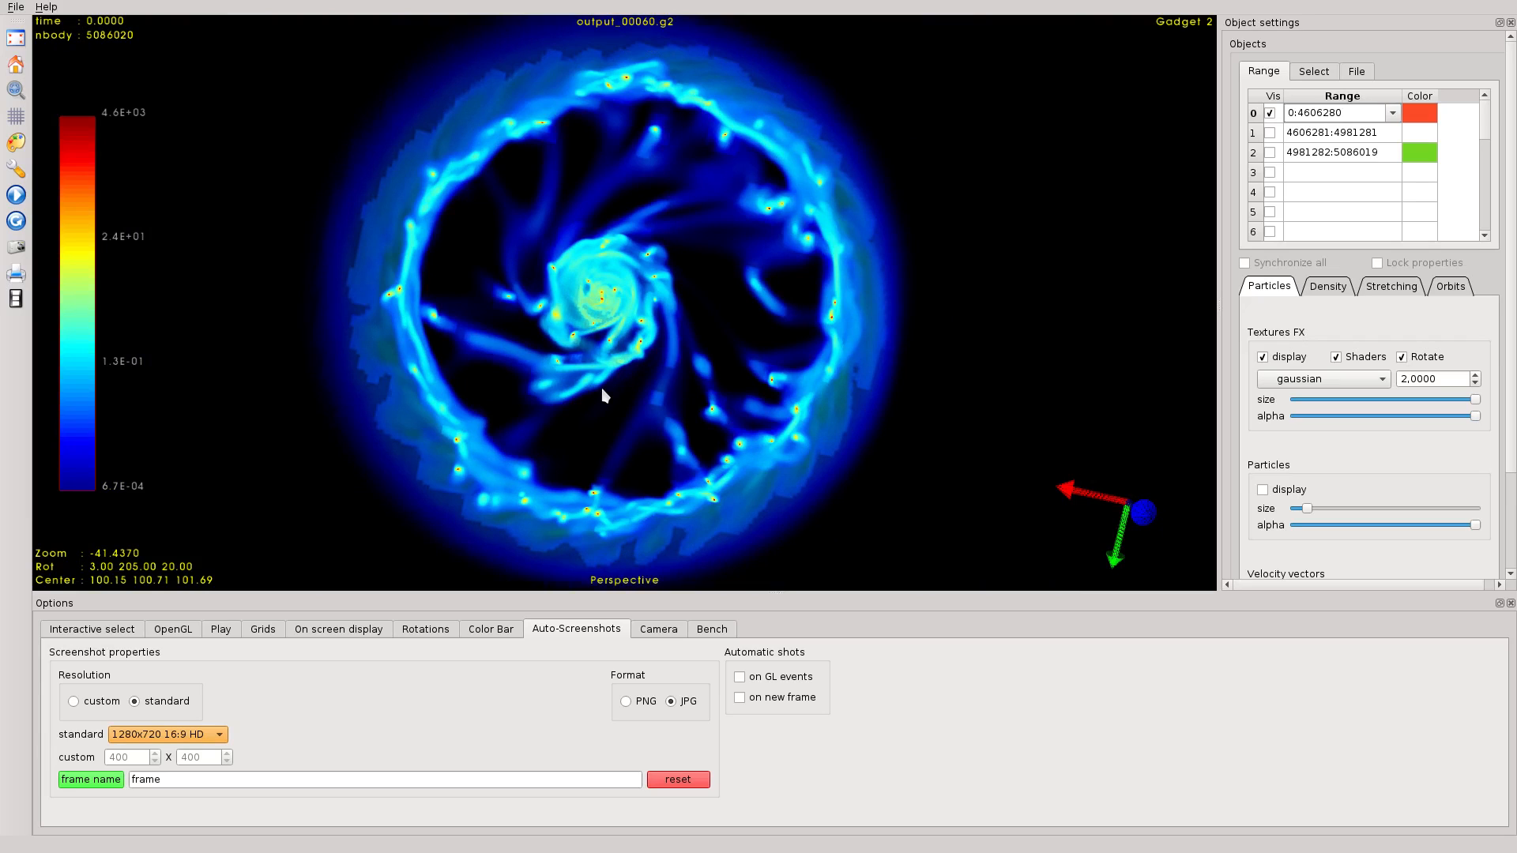
# - Create a folder named frame in the cartwheel directory and set the screenshot frame name to frame inside it
pyautogui.click(92, 780)
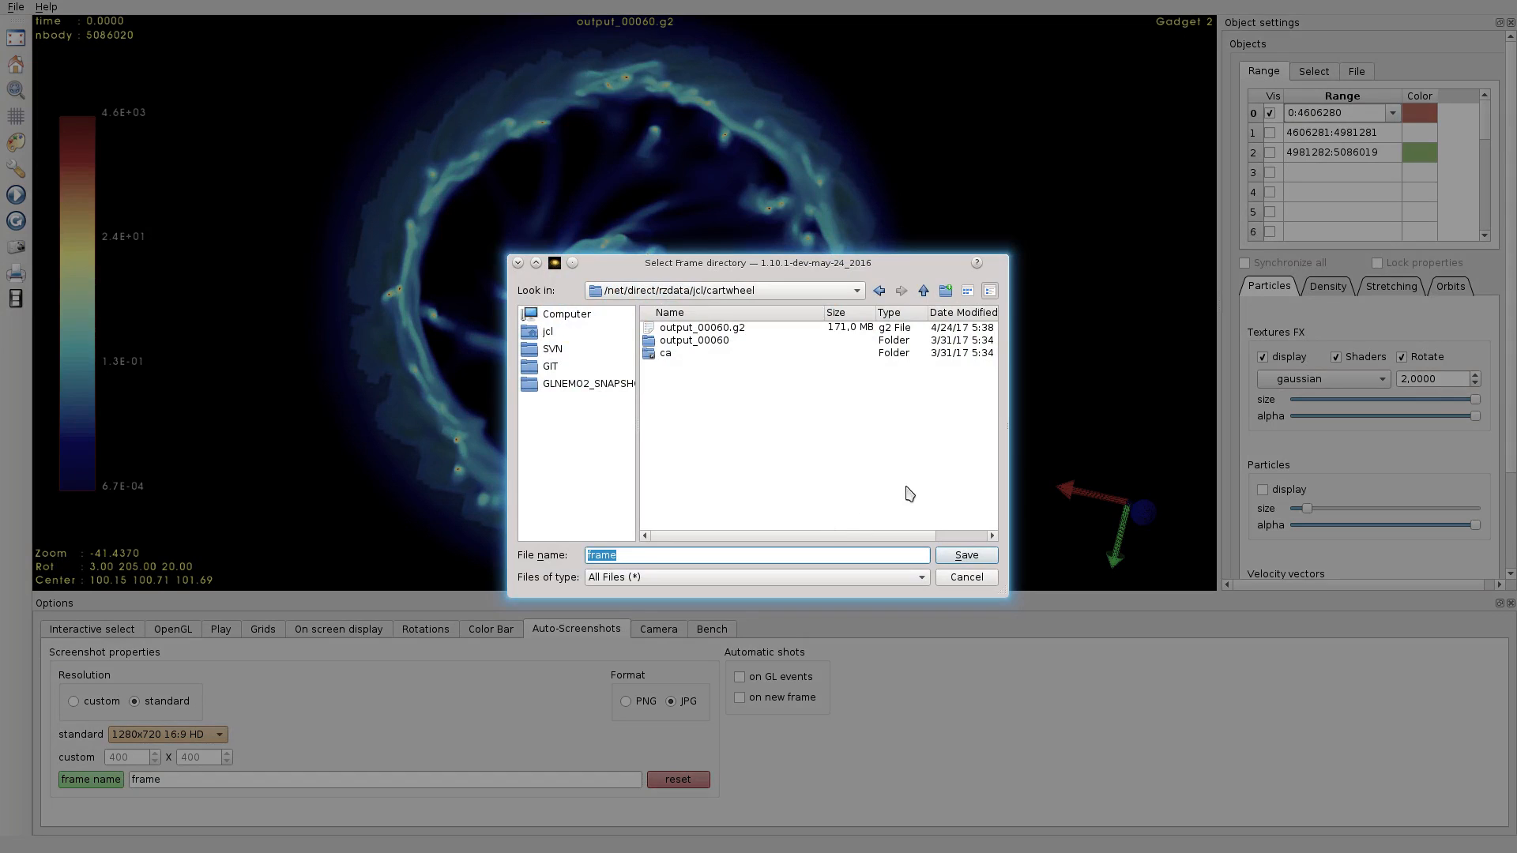
pyautogui.click(946, 292)
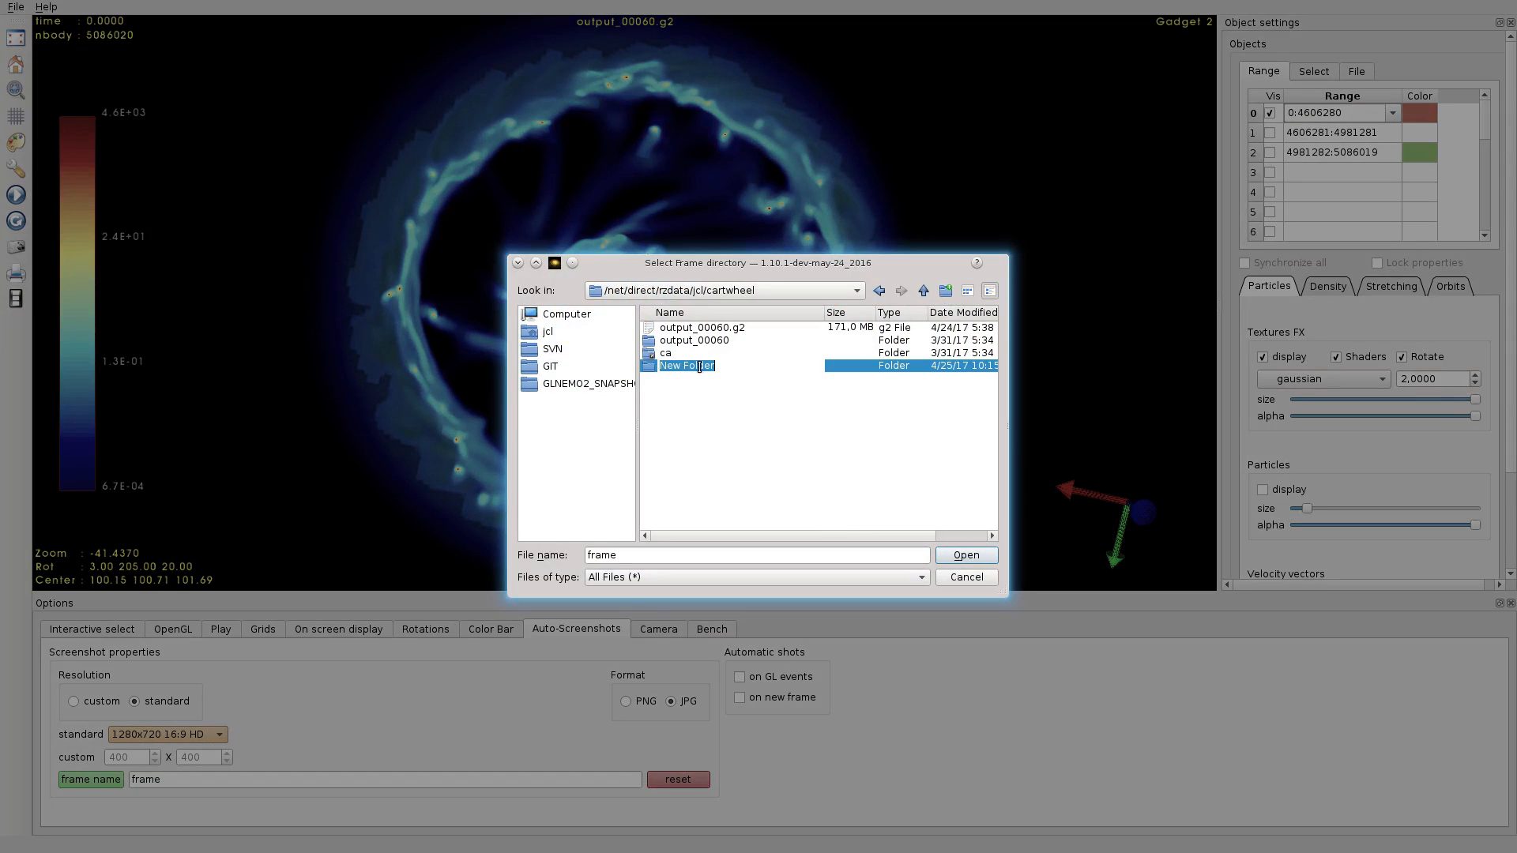
pyautogui.write('frame')
pyautogui.press('Return')
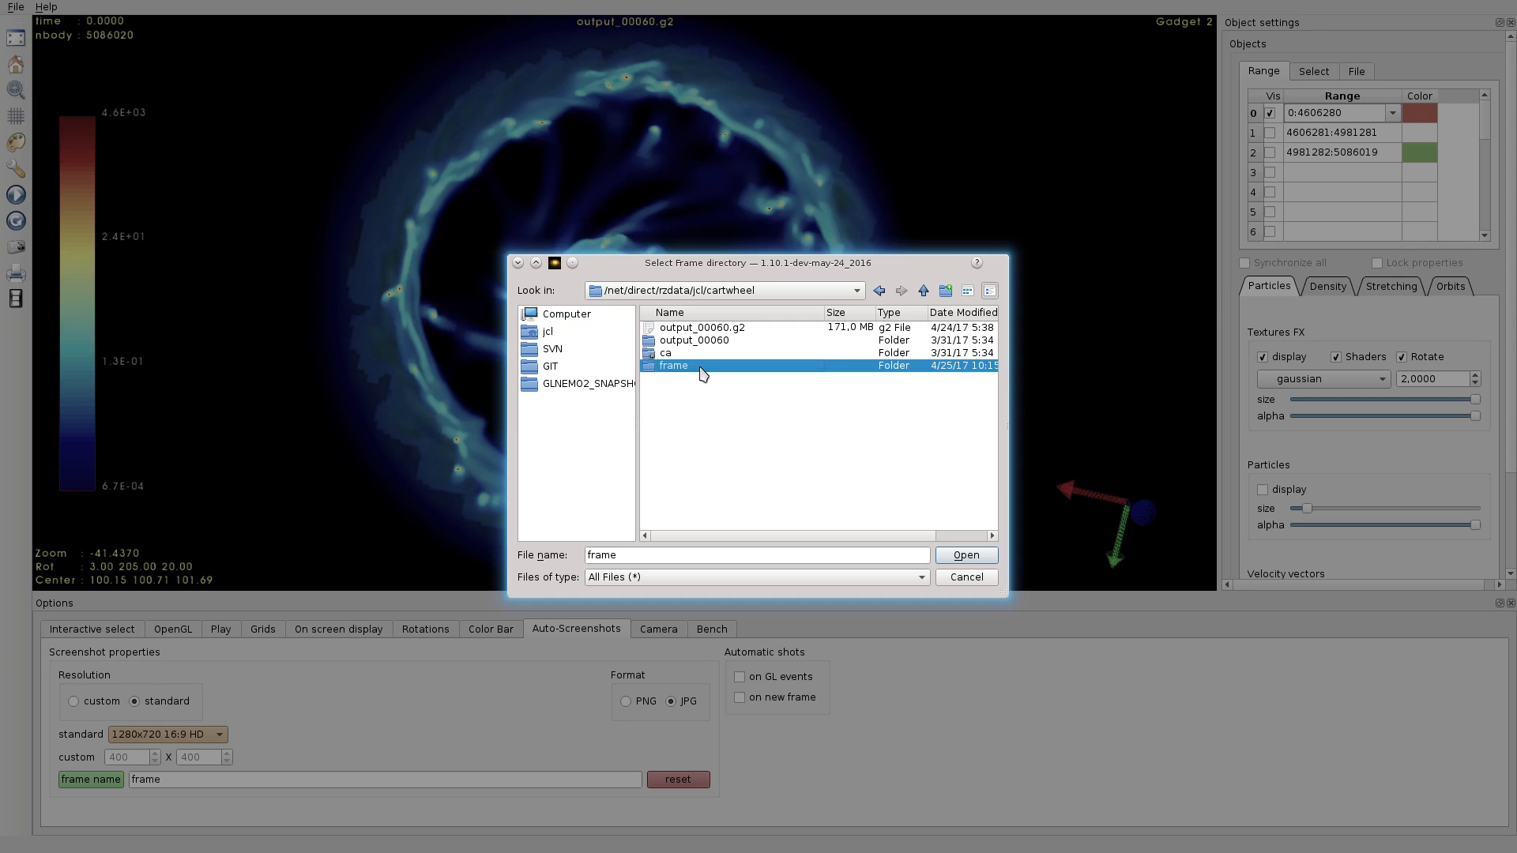
pyautogui.click(623, 561)
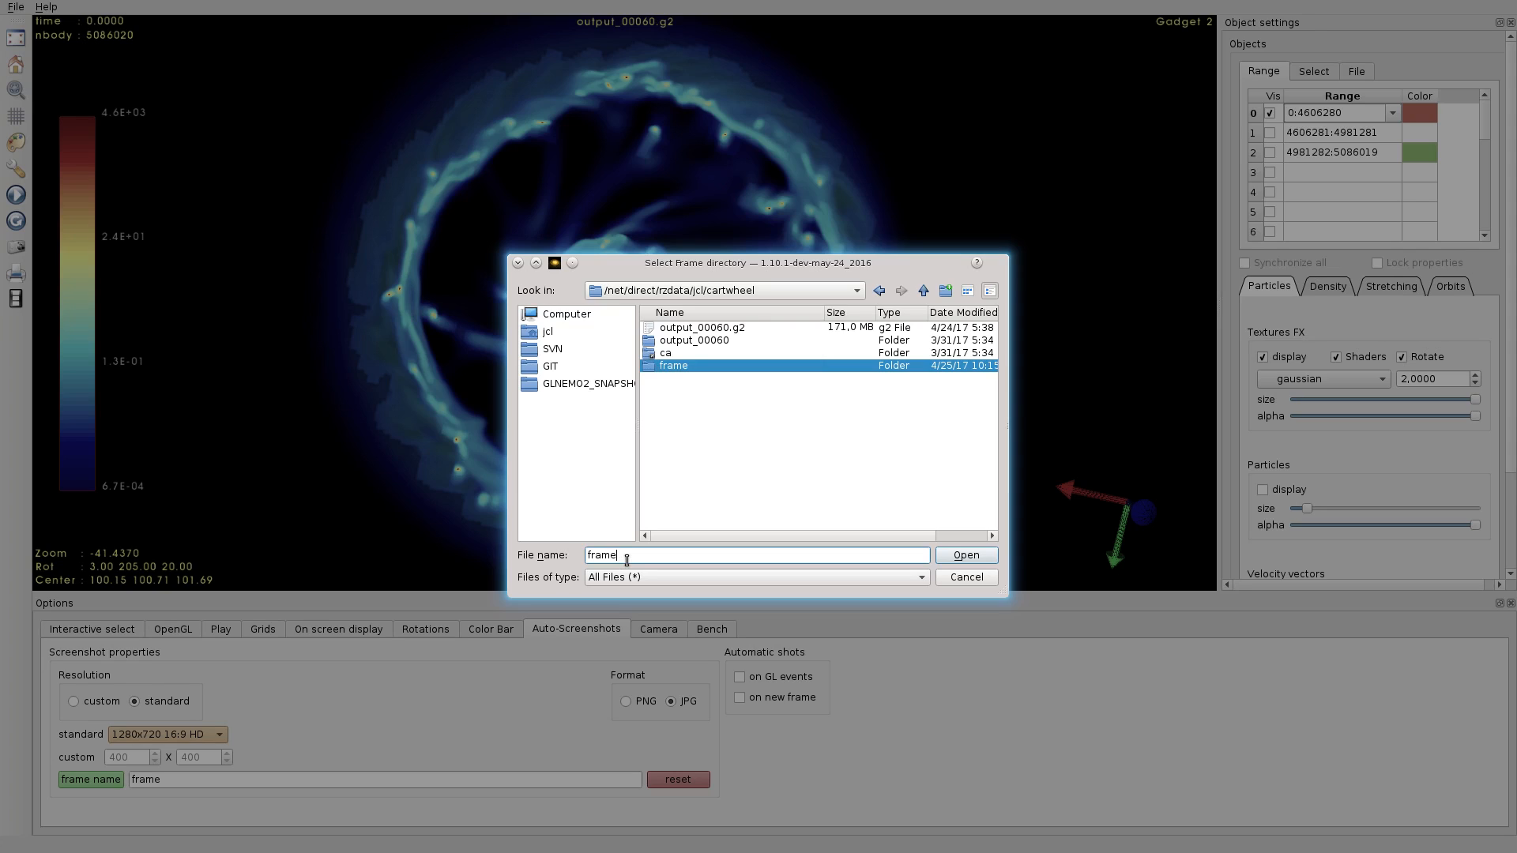
pyautogui.click(957, 559)
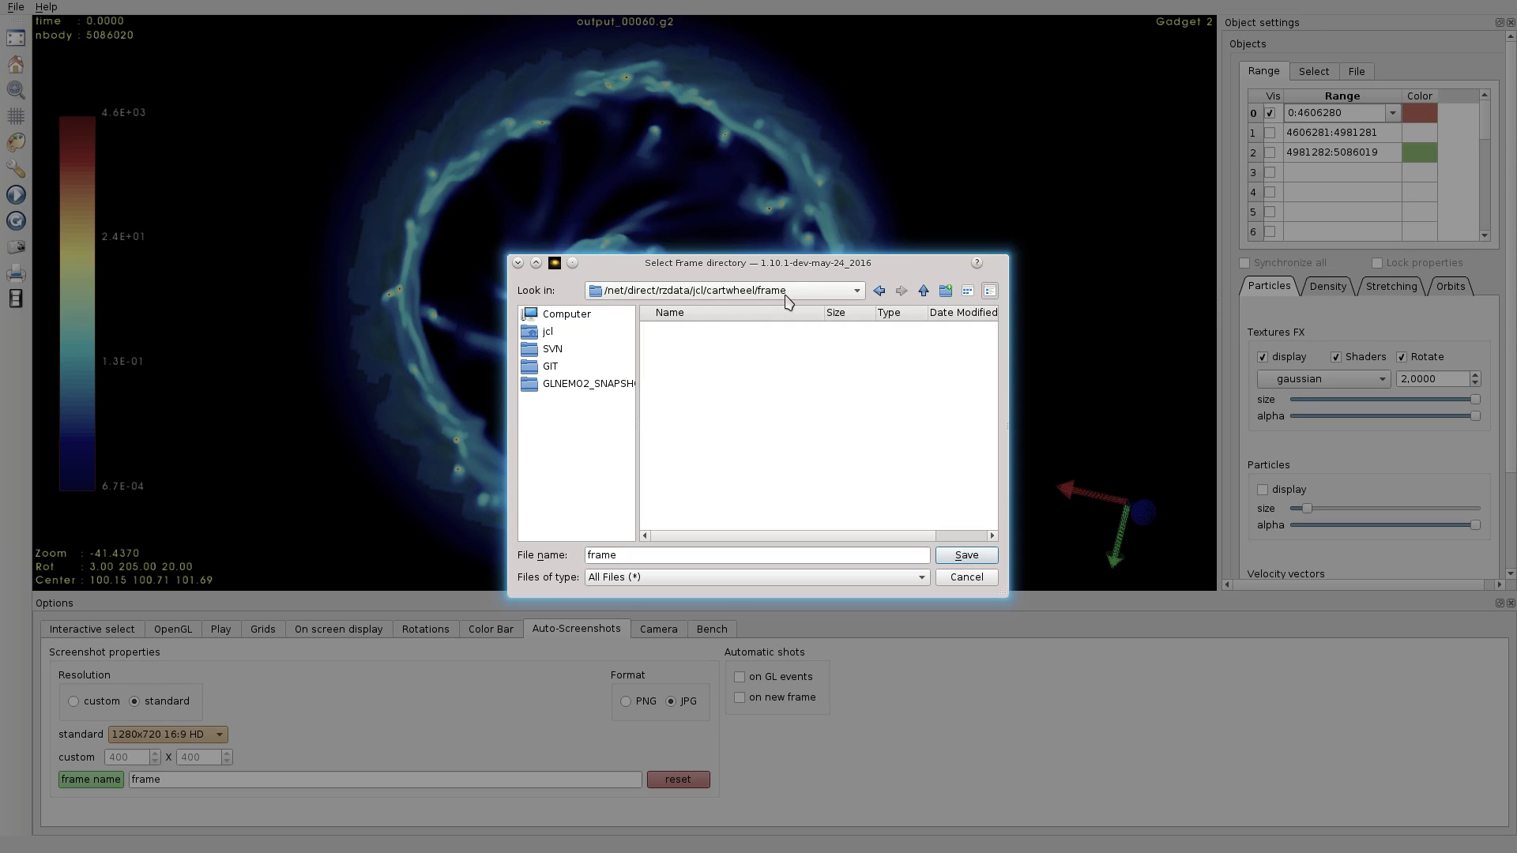
pyautogui.click(966, 556)
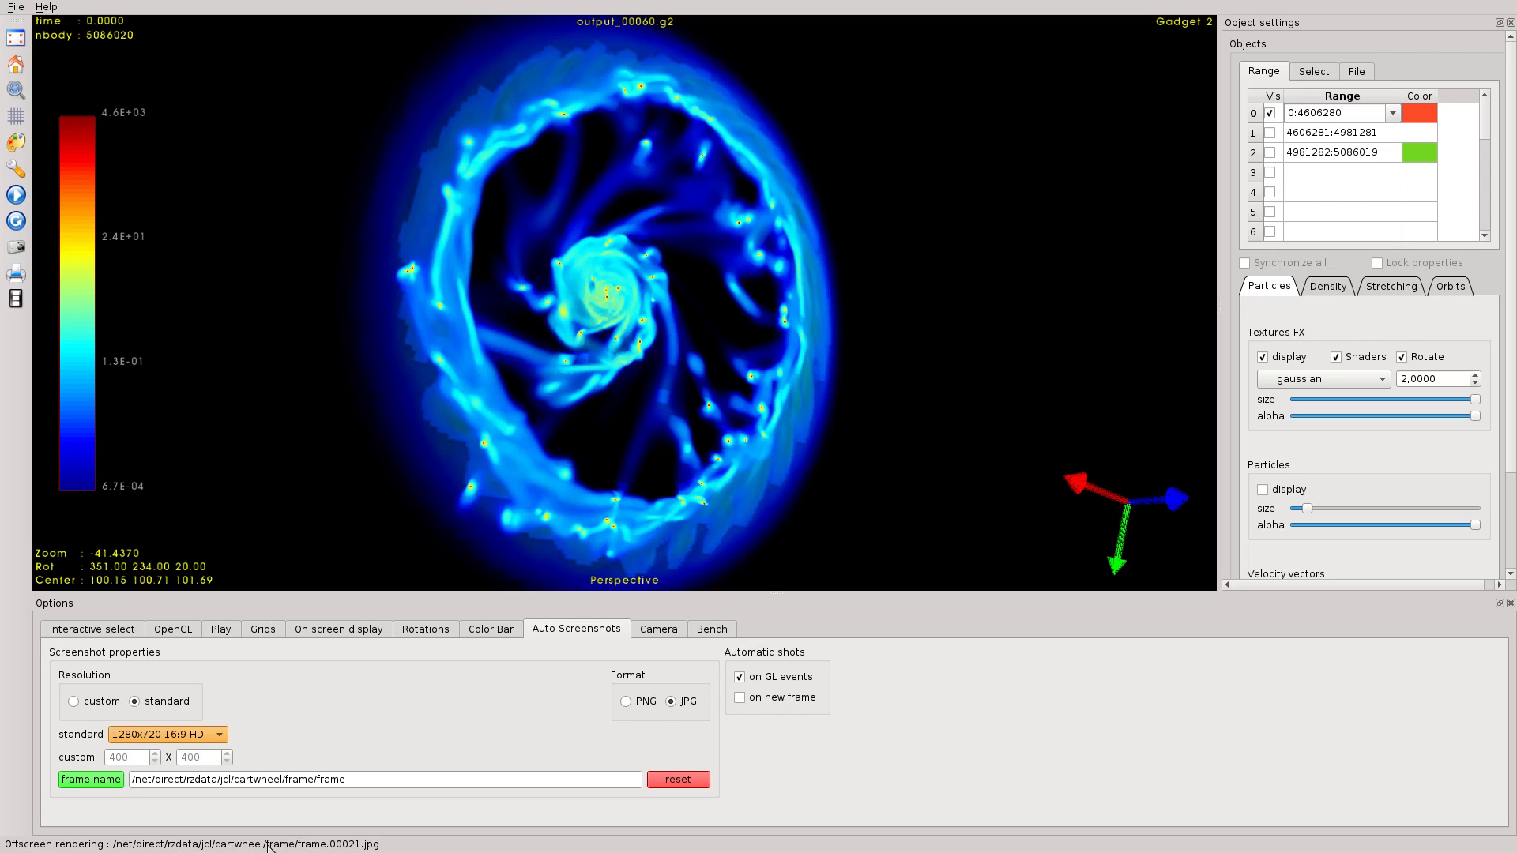
# - Enable automatic shots on GL events and capture frames while turning the galaxy, zooming into its core and moving far back out
pyautogui.moveTo(792, 345); pyautogui.dragTo(835, 388)
pyautogui.scroll(12, 716, 349)
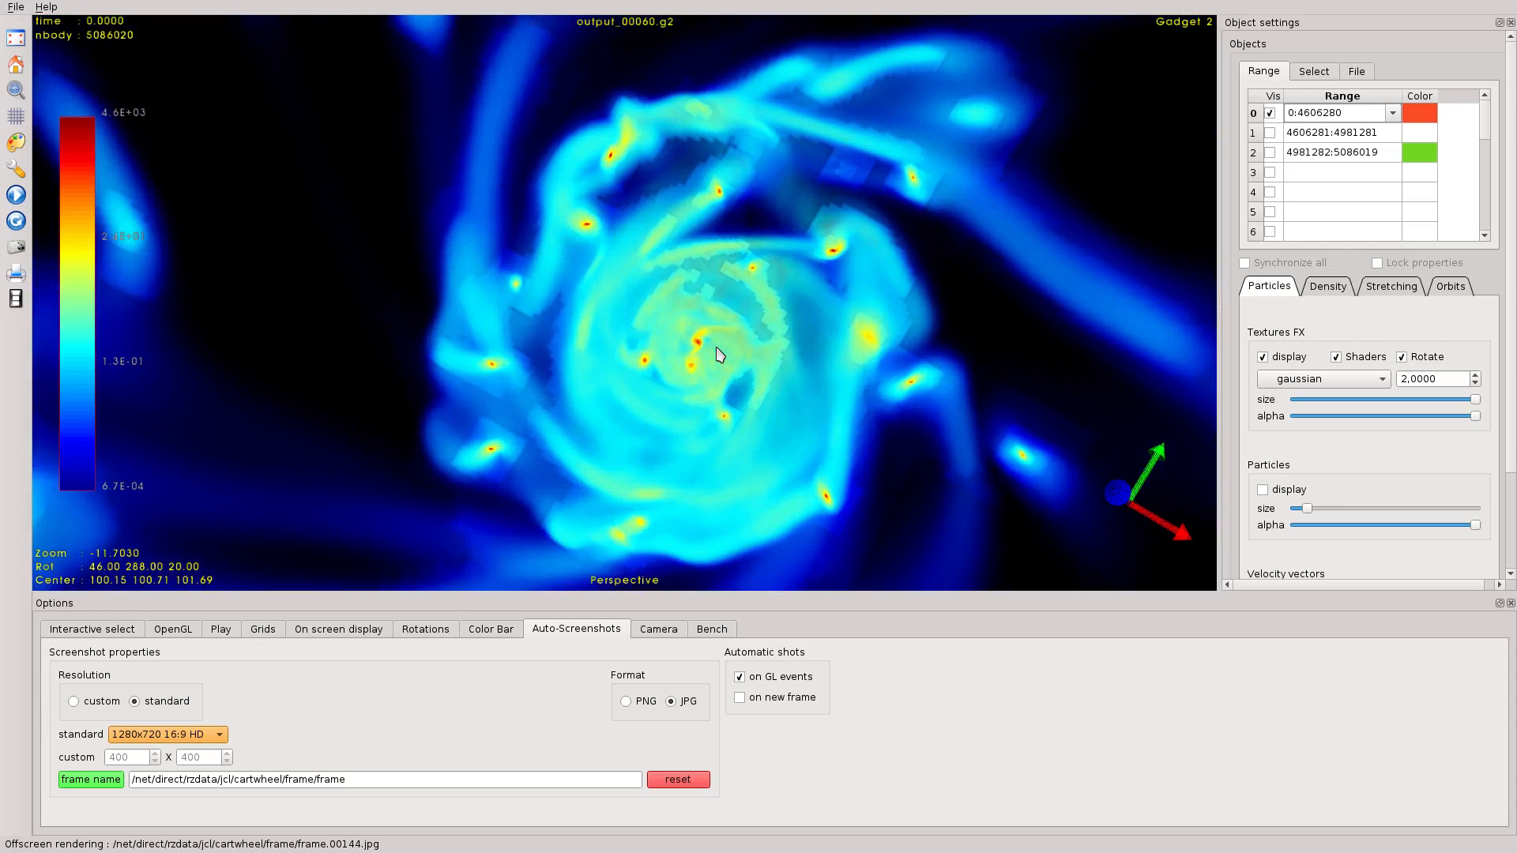
pyautogui.scroll(-5, 716, 348)
pyautogui.scroll(-15, 720, 355)
pyautogui.moveTo(694, 352); pyautogui.dragTo(759, 342)
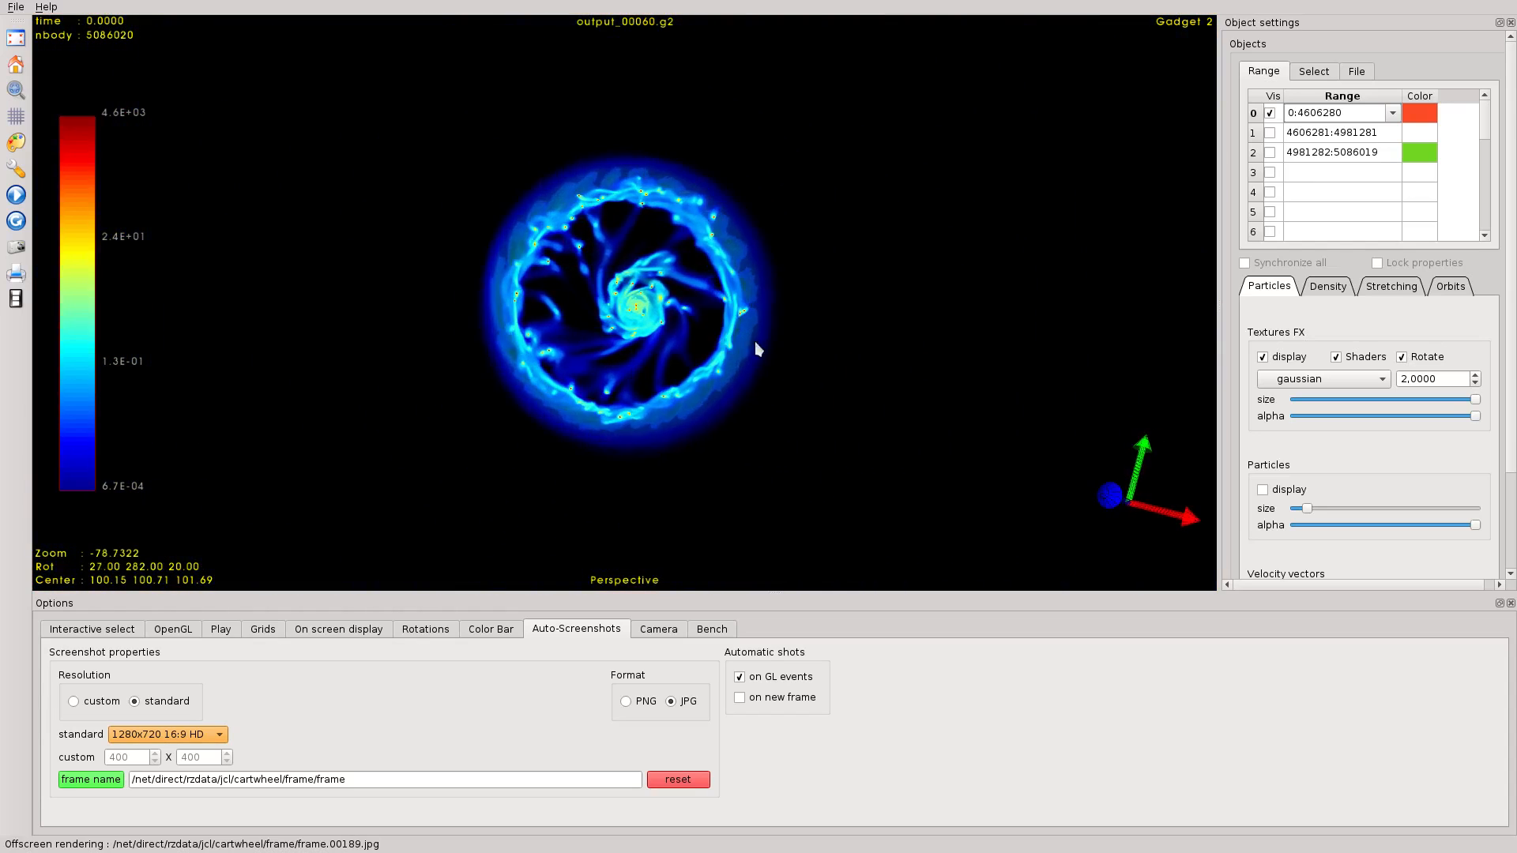
# - Set the density thresholds of range 0:4606280 to 41 minimum and 88 maximum
pyautogui.click(1328, 286)
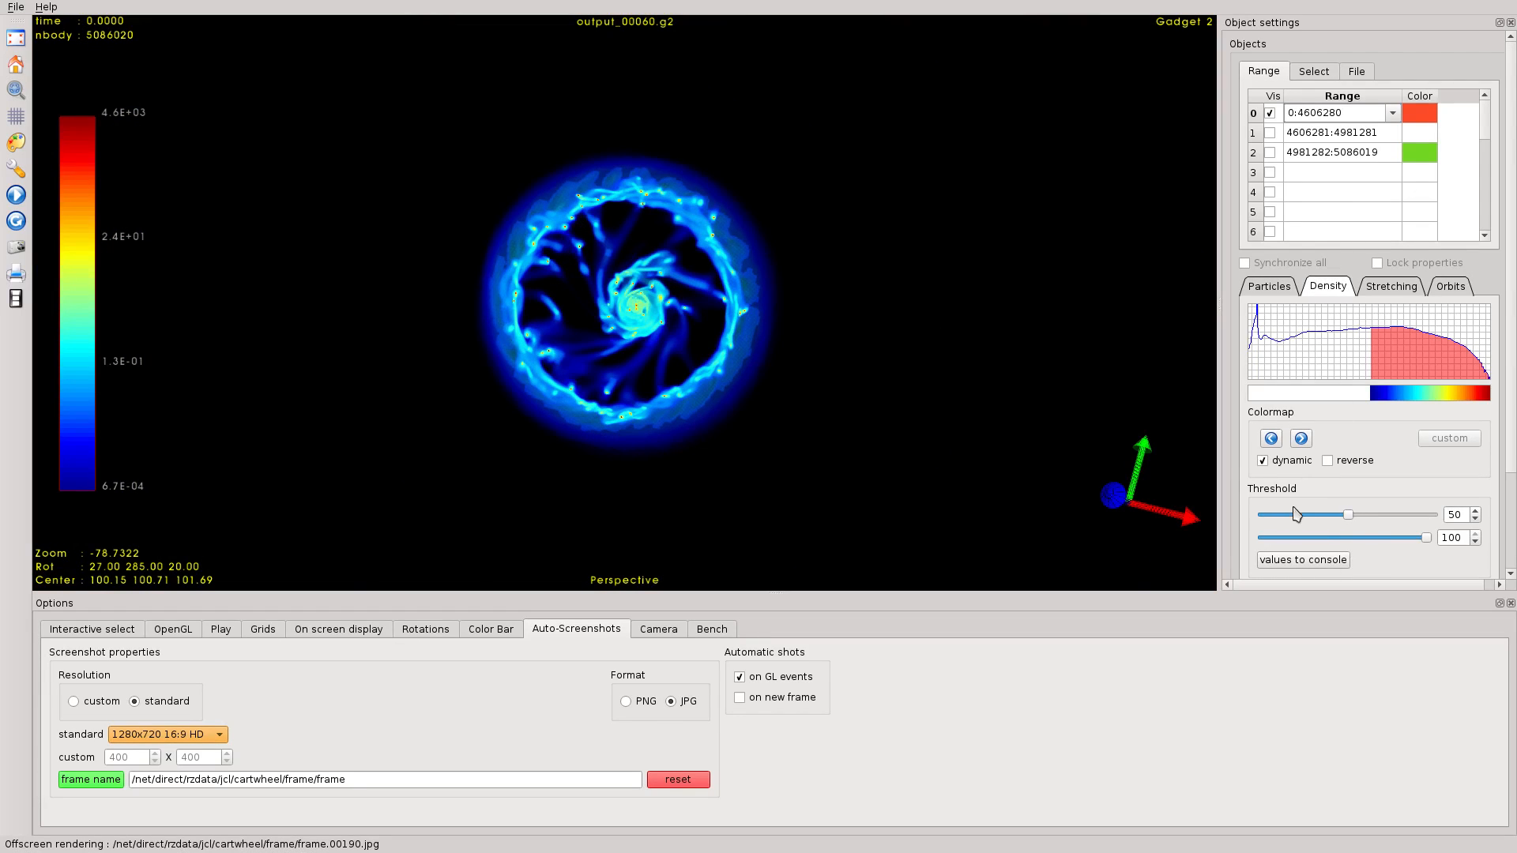
pyautogui.moveTo(1351, 517)
pyautogui.mouseDown()
pyautogui.moveTo(1284, 518)
pyautogui.moveTo(1359, 518)
pyautogui.moveTo(1406, 538)
pyautogui.moveTo(1332, 518)
pyautogui.mouseUp()
pyautogui.scroll(10, 816, 355)
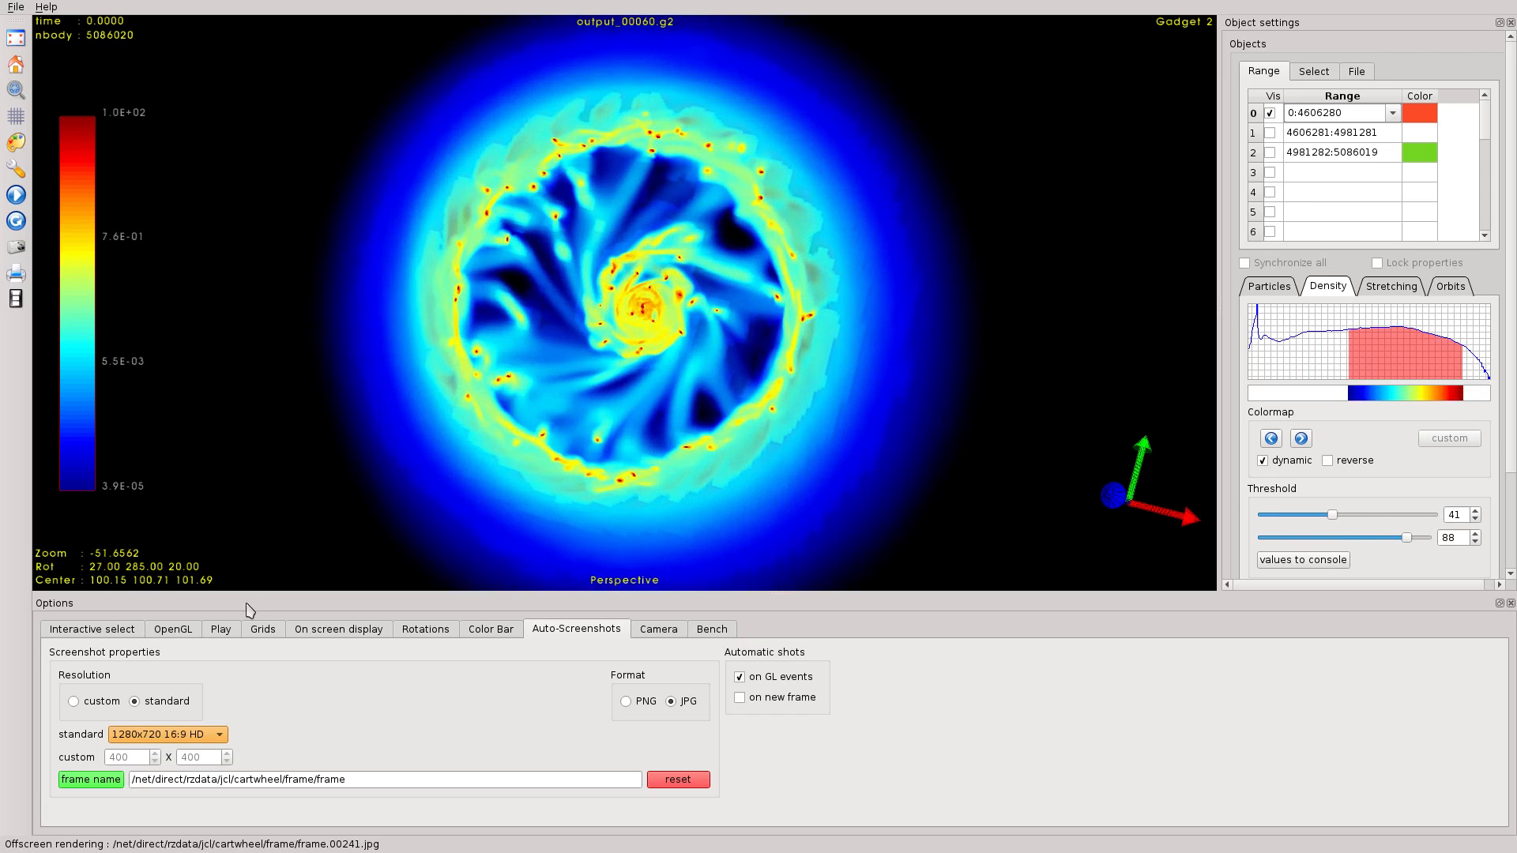
# - Capture frames with auto-rotation around the screen y axis while turning and zooming the galaxy, then stop the rotation and turn it towards face-on
pyautogui.click(426, 629)
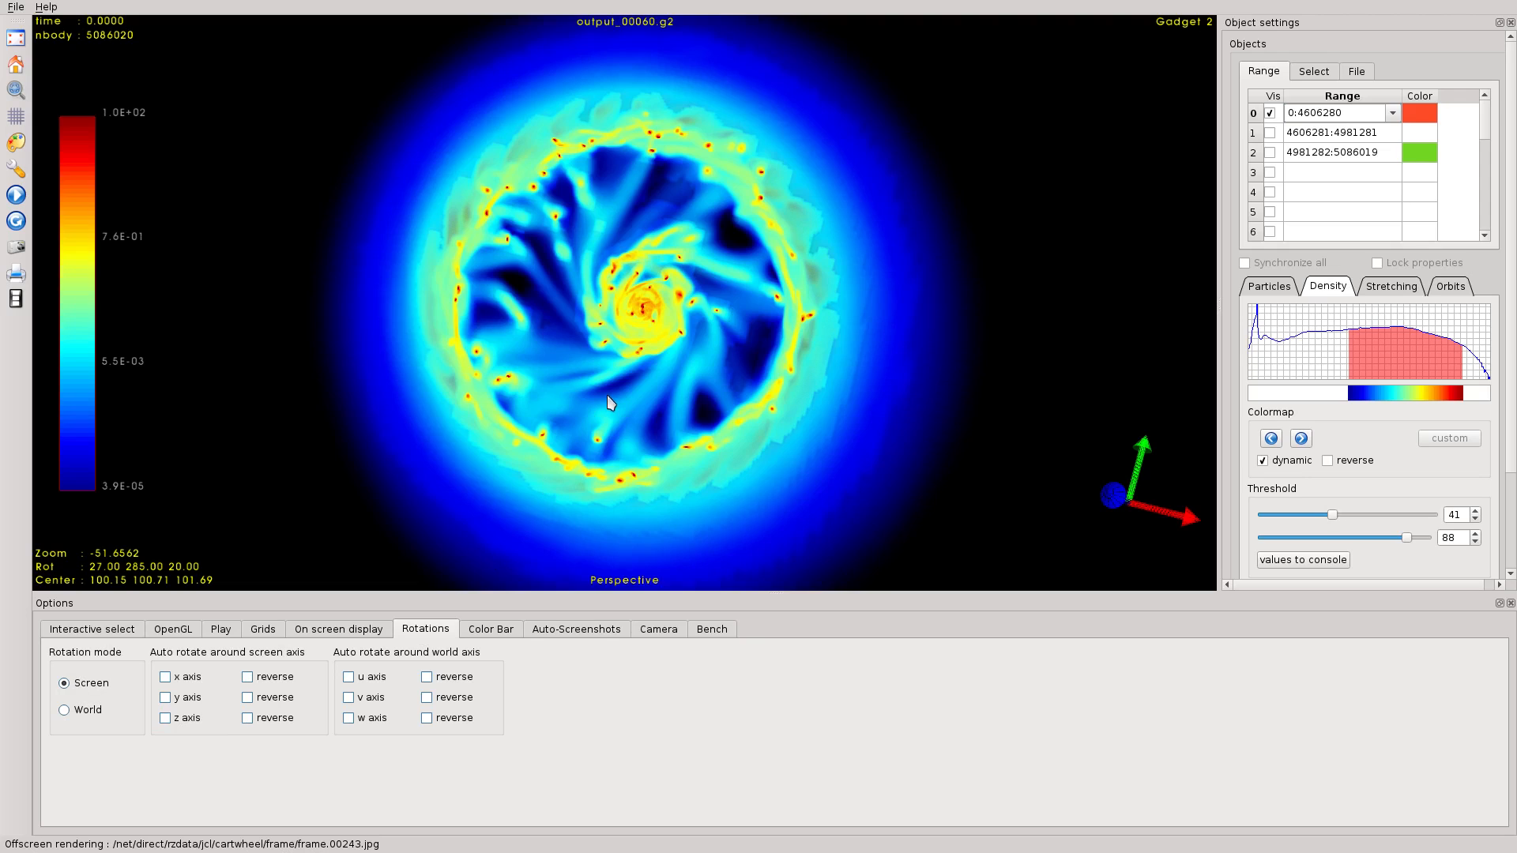
pyautogui.moveTo(613, 403); pyautogui.dragTo(623, 403)
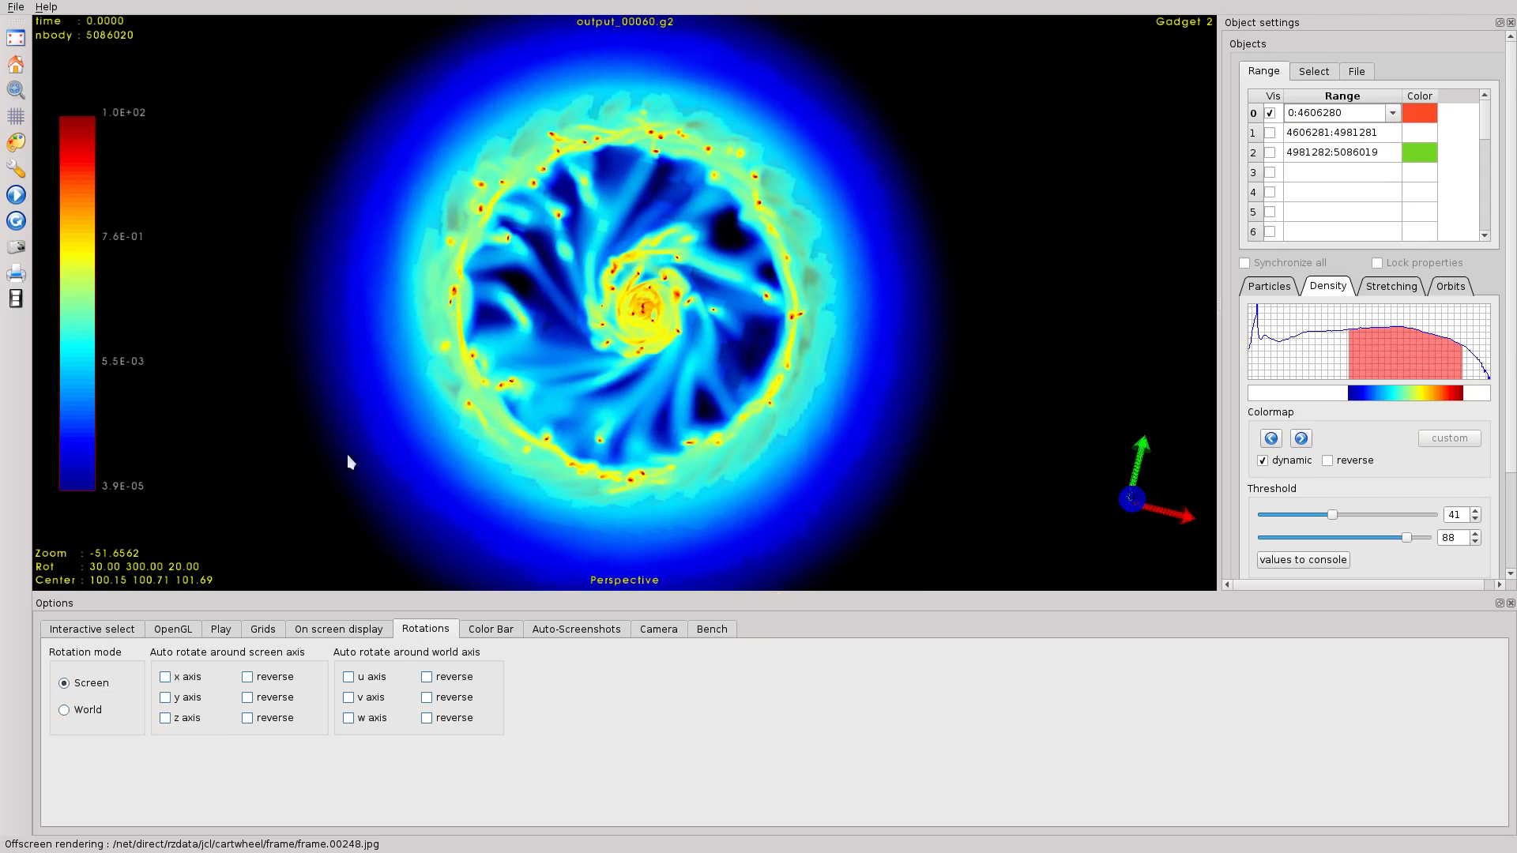
pyautogui.click(165, 698)
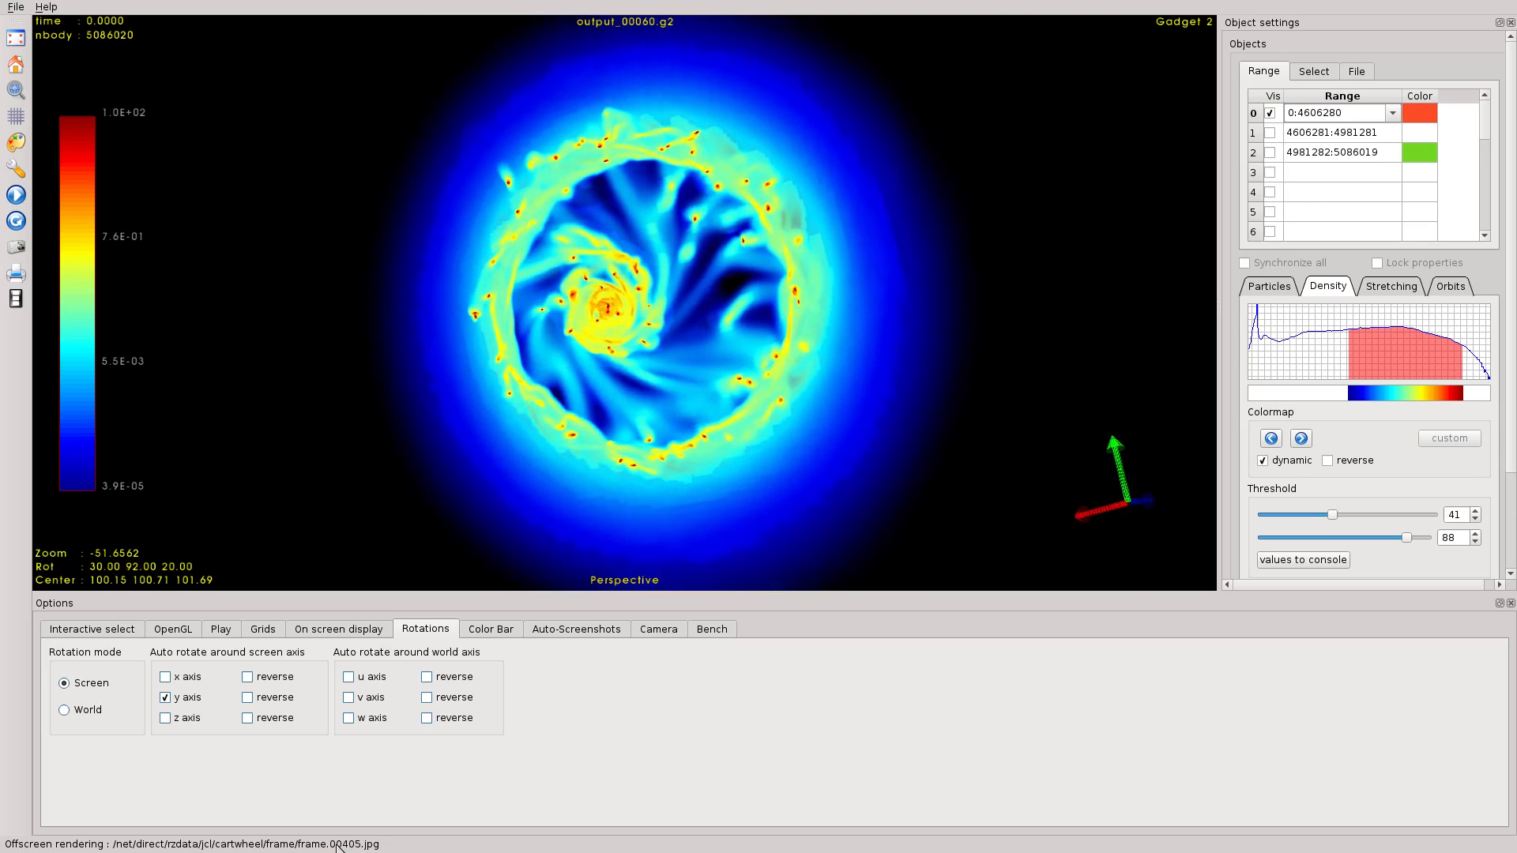
pyautogui.moveTo(576, 261); pyautogui.dragTo(673, 236)
pyautogui.scroll(-2, 656, 261)
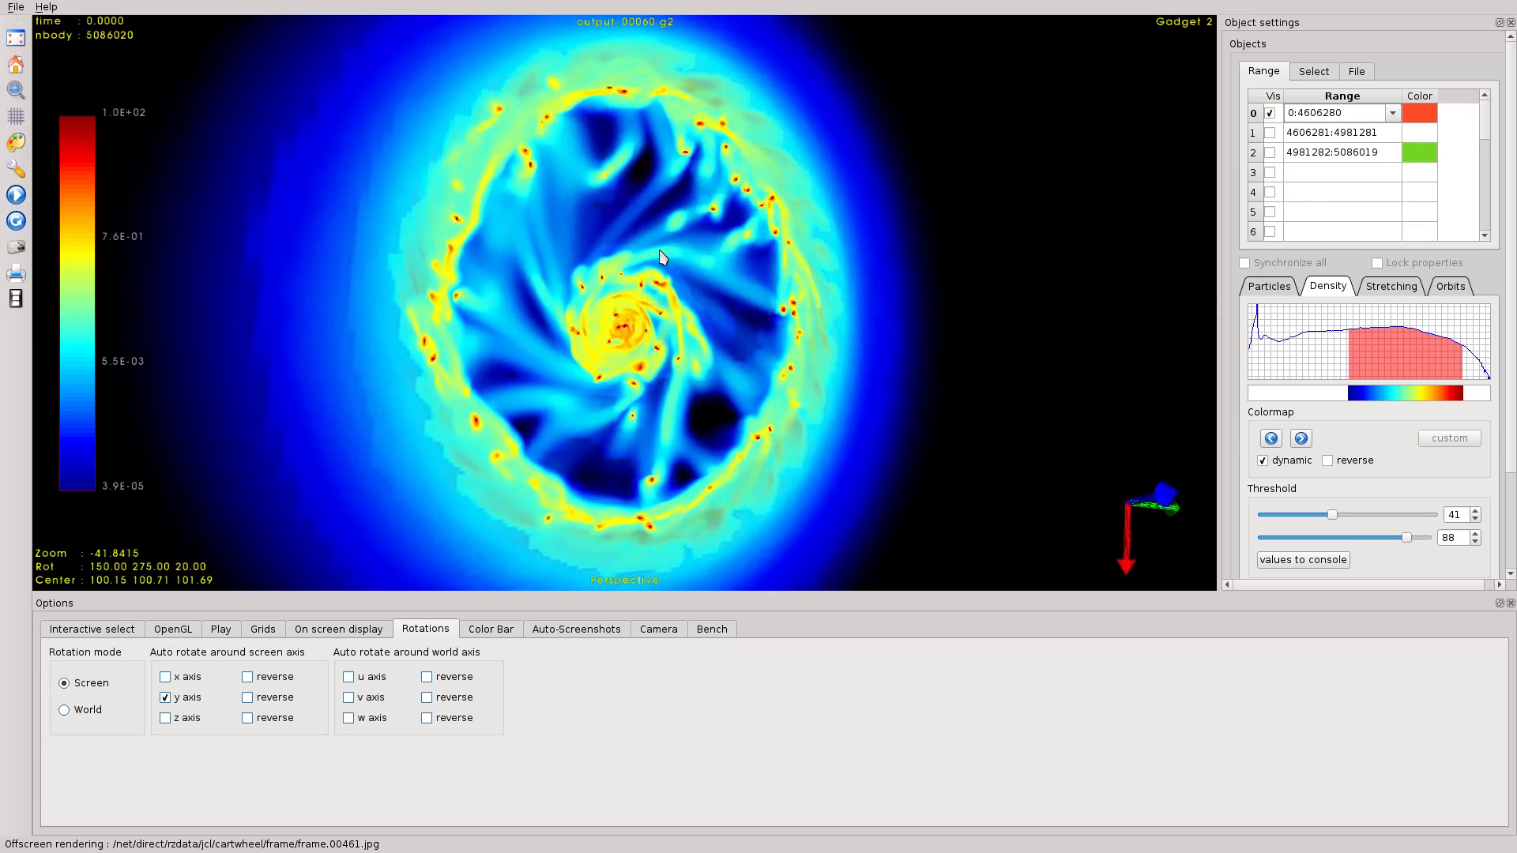
pyautogui.scroll(-2, 656, 265)
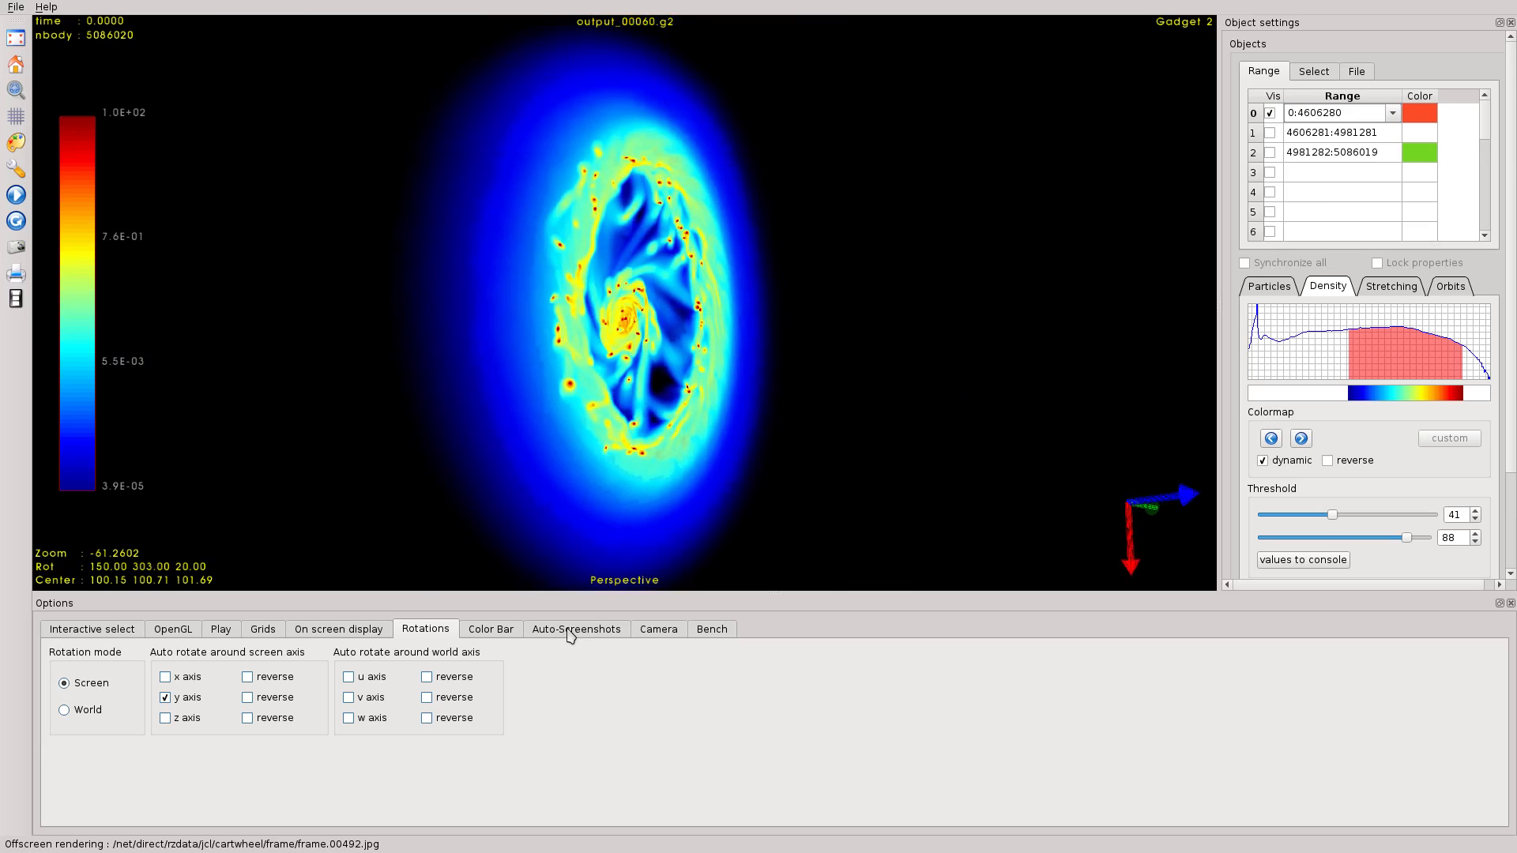
pyautogui.click(165, 696)
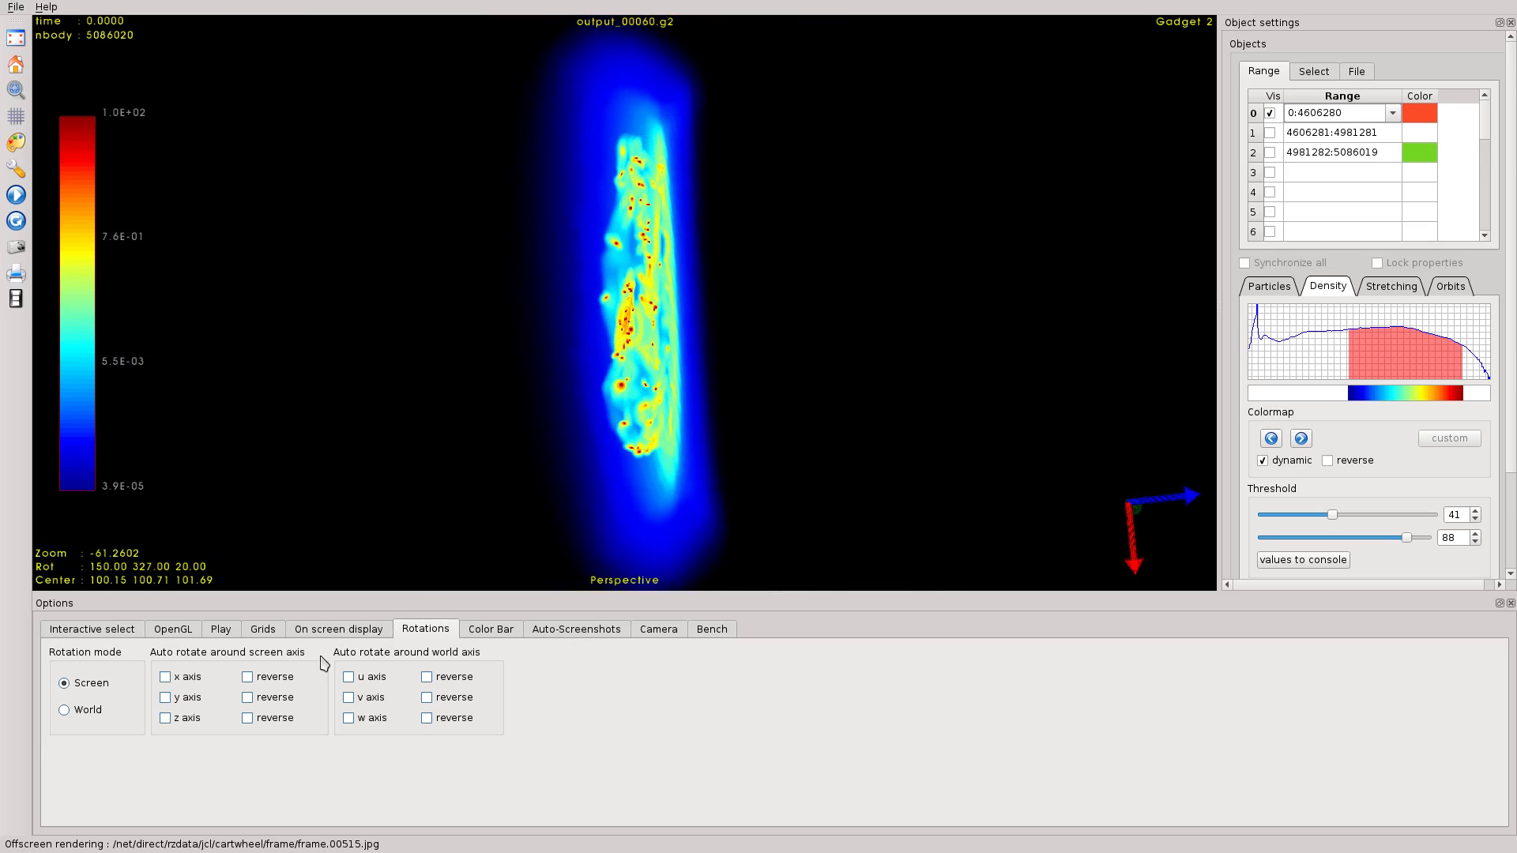
pyautogui.moveTo(611, 526); pyautogui.dragTo(569, 540)
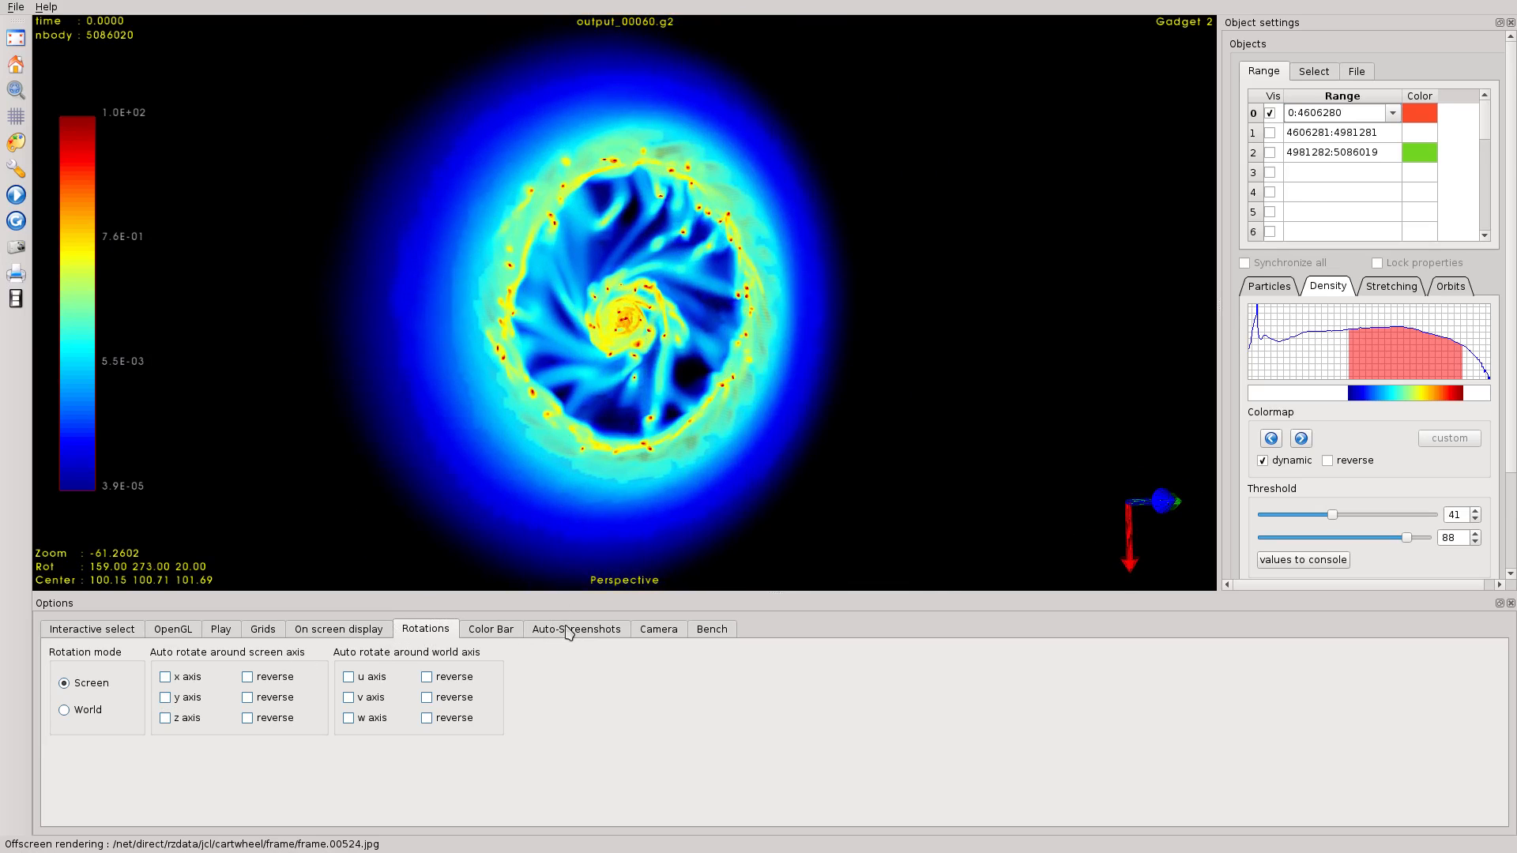
# - Look over the camera path settings, return to the automatic screenshot settings, and capture more frames by turning the galaxy face-on
pyautogui.click(660, 630)
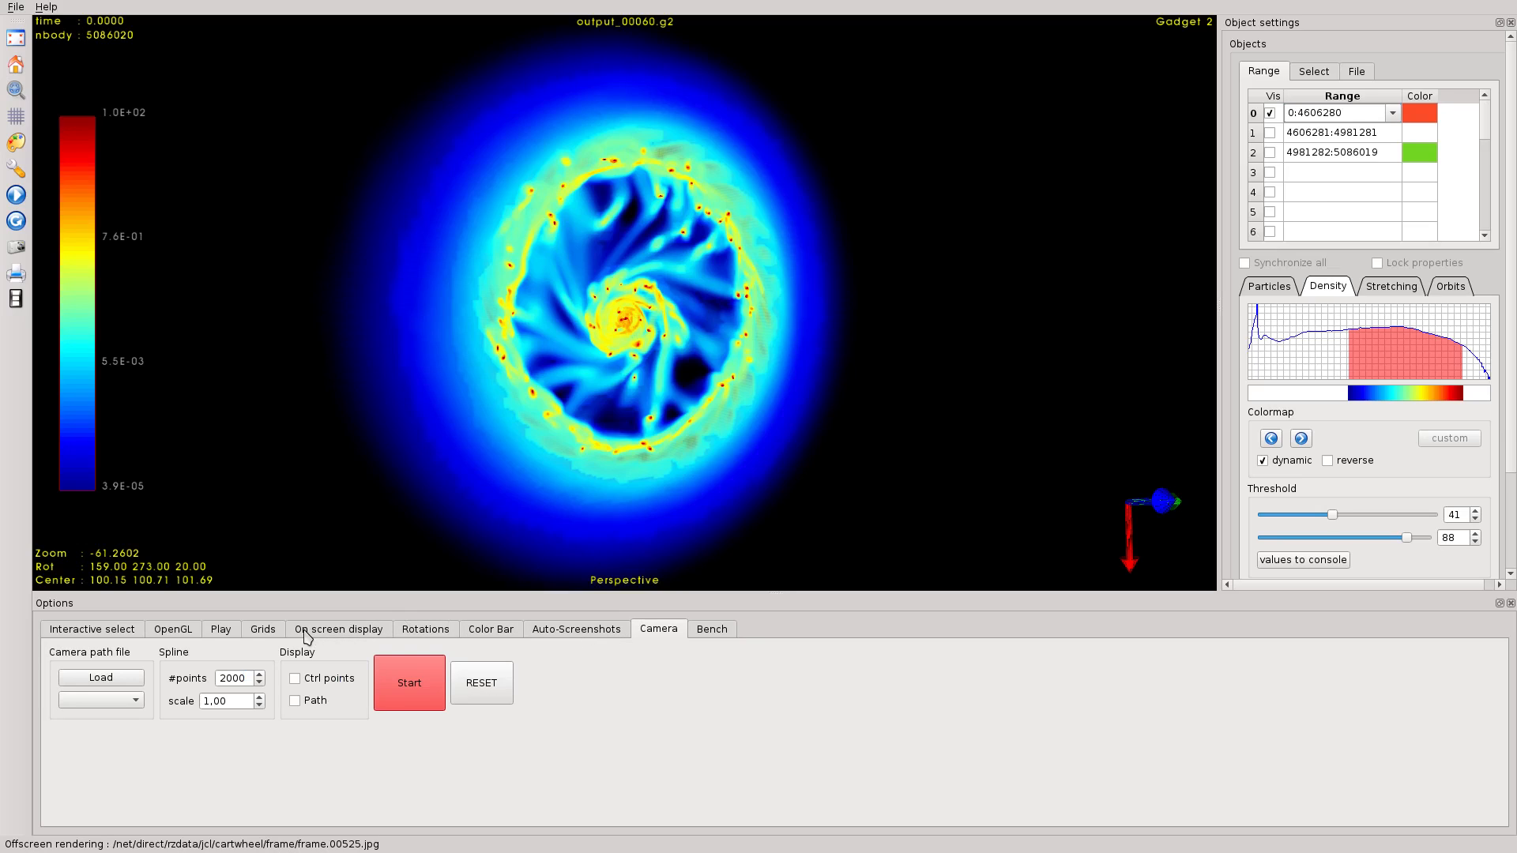
pyautogui.click(537, 632)
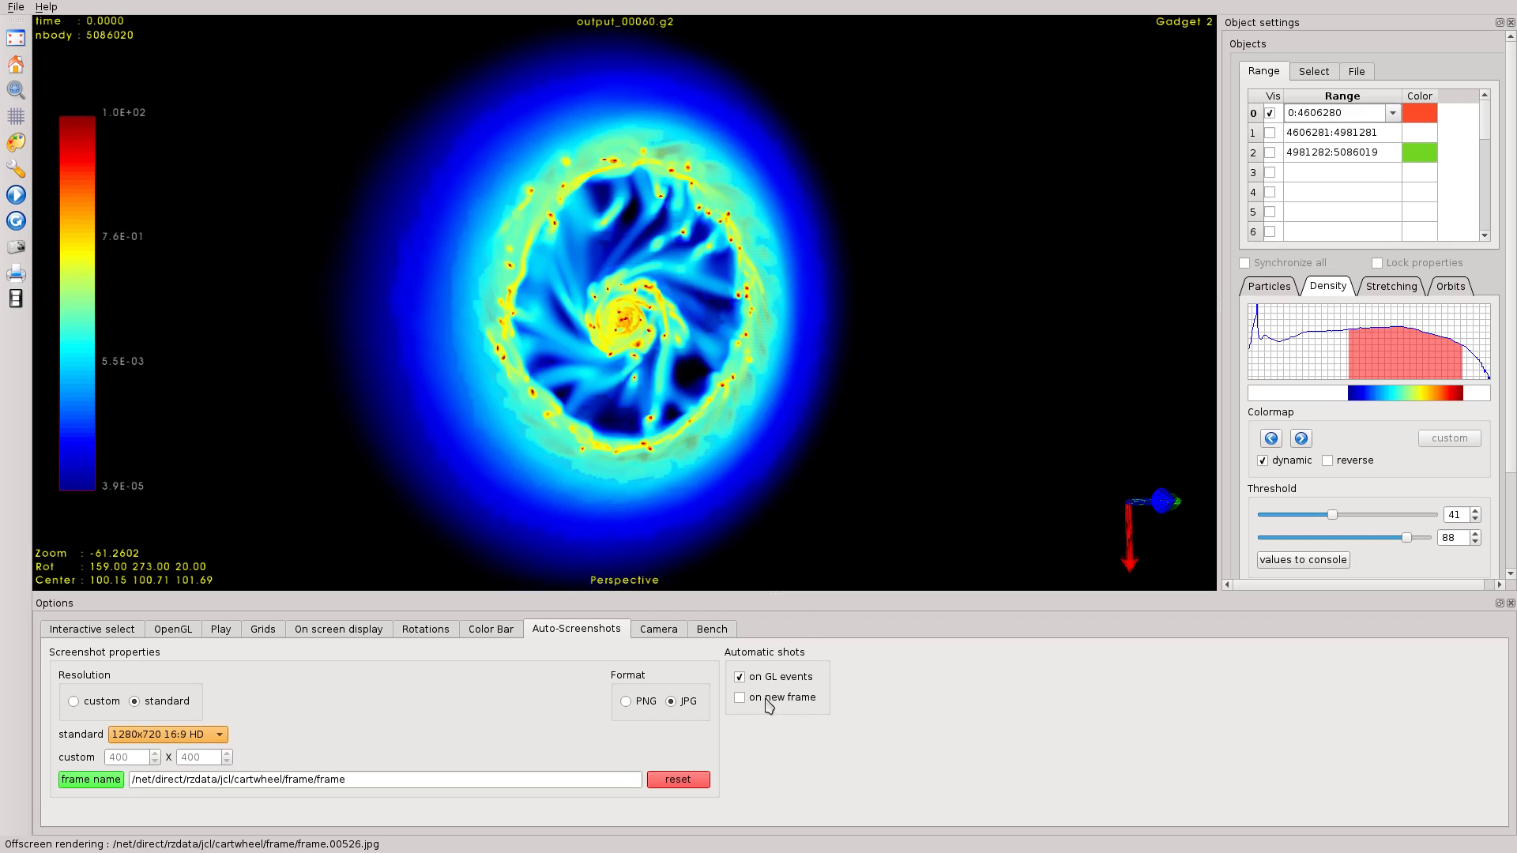
pyautogui.moveTo(729, 410); pyautogui.dragTo(710, 408)
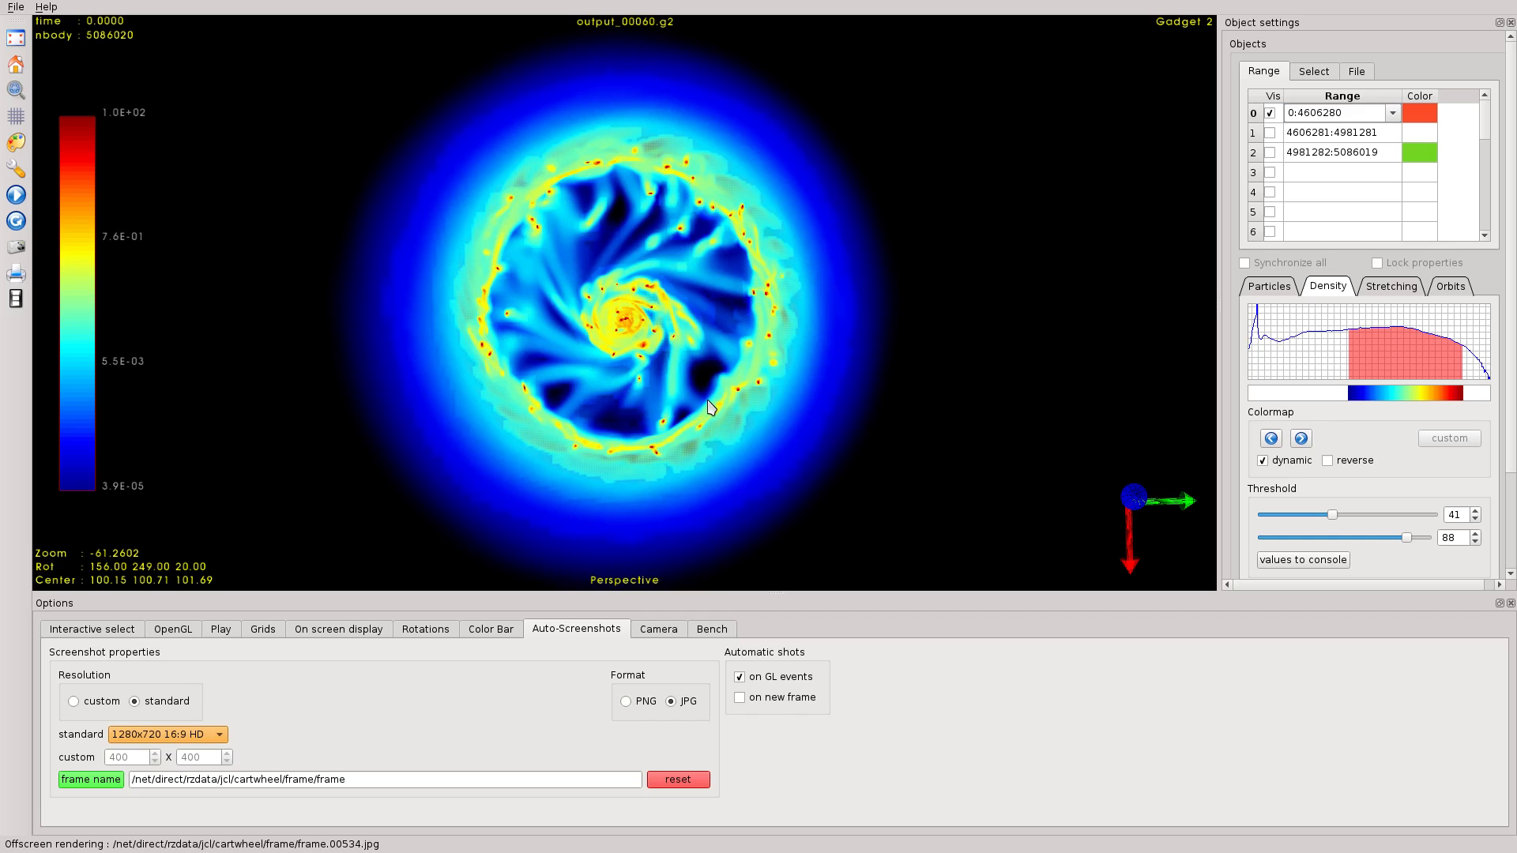
# - Capture a few last frames by turning the galaxy slightly, and disable automatic shots on GL events
pyautogui.moveTo(709, 407)
pyautogui.mouseDown()
pyautogui.moveTo(731, 399)
pyautogui.moveTo(717, 402)
pyautogui.mouseUp()
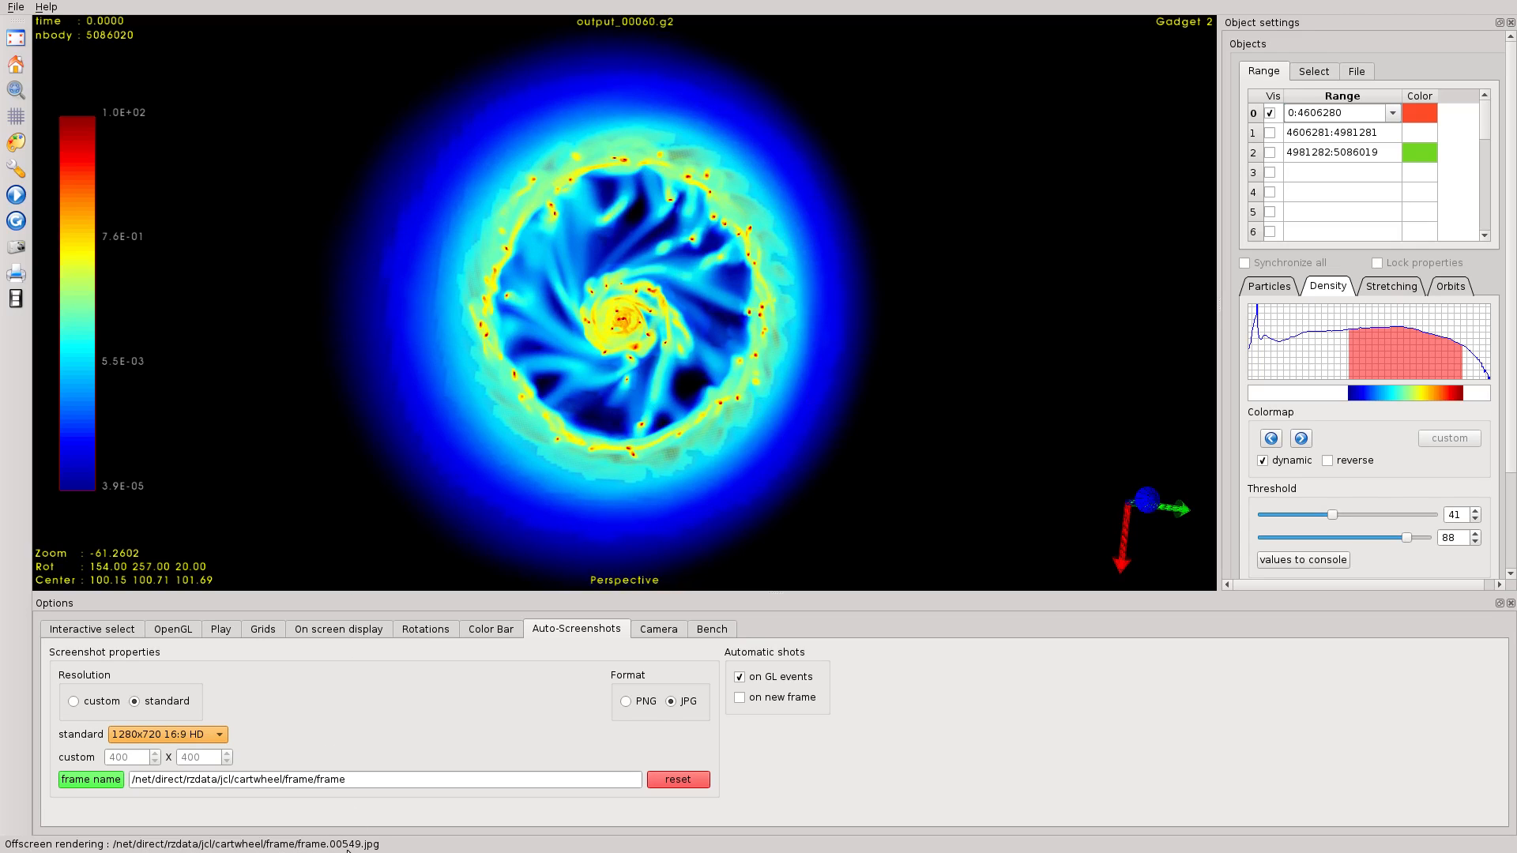
pyautogui.moveTo(584, 539); pyautogui.dragTo(574, 543)
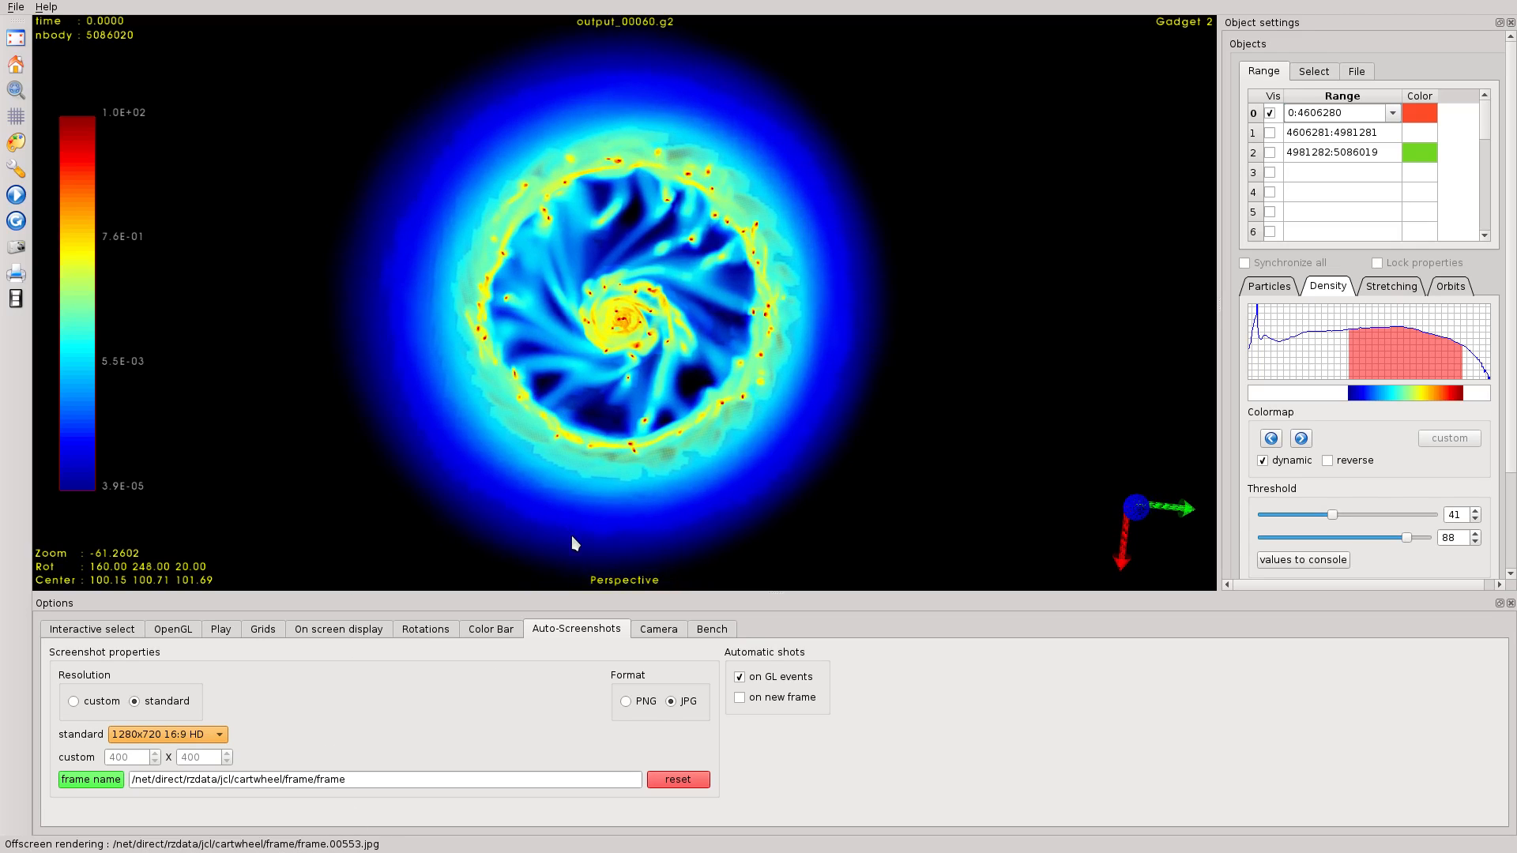
pyautogui.click(741, 677)
# - Leave full-screen mode, move the glnemo2 window aside, and open a new shell session in the Konsole terminal
pyautogui.press('F11')
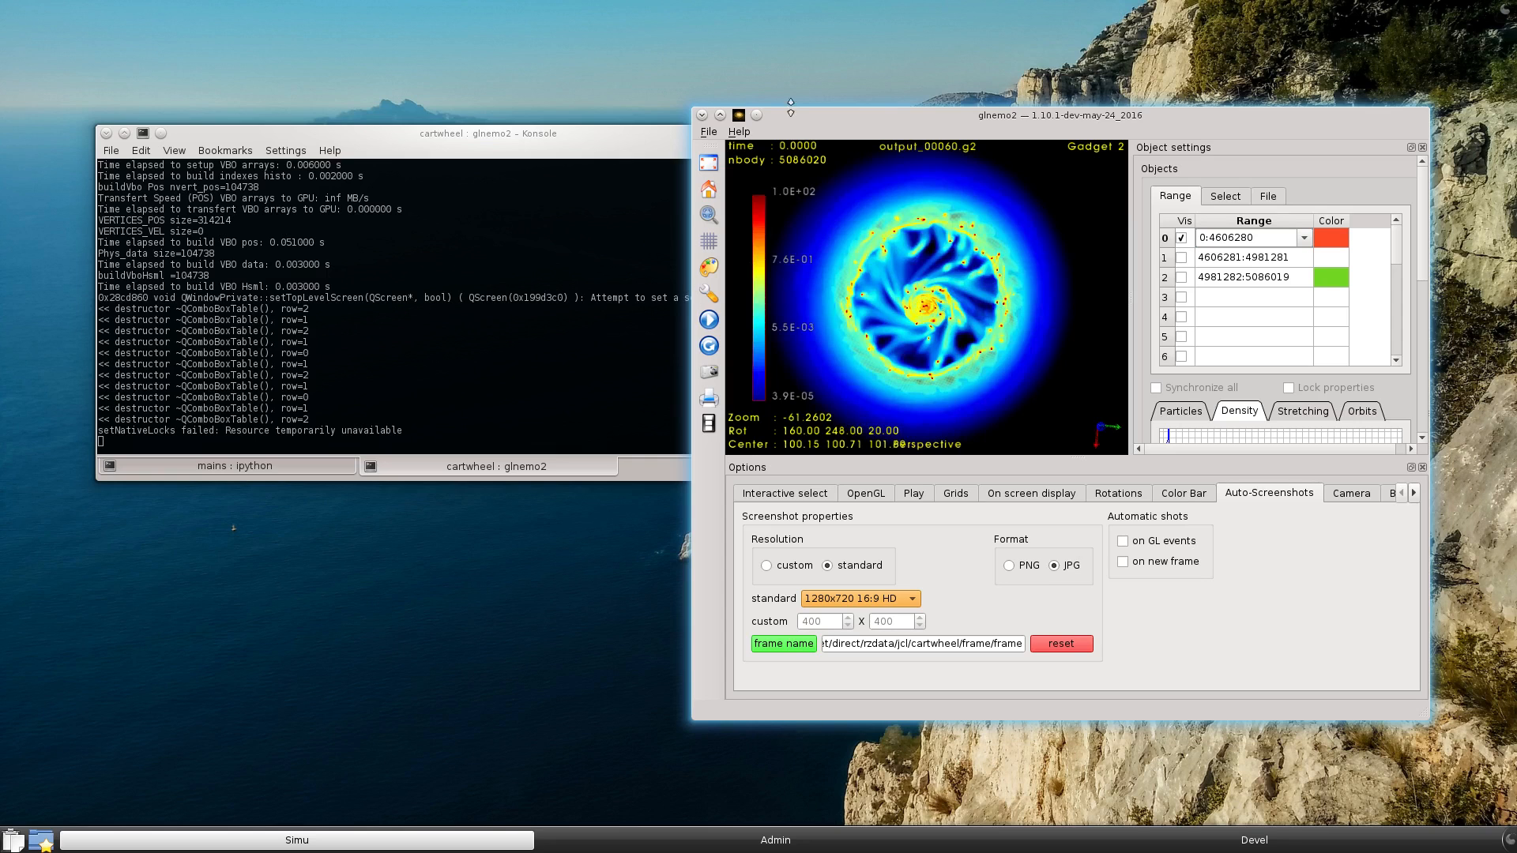
pyautogui.moveTo(796, 127); pyautogui.dragTo(819, 111)
pyautogui.click(443, 411)
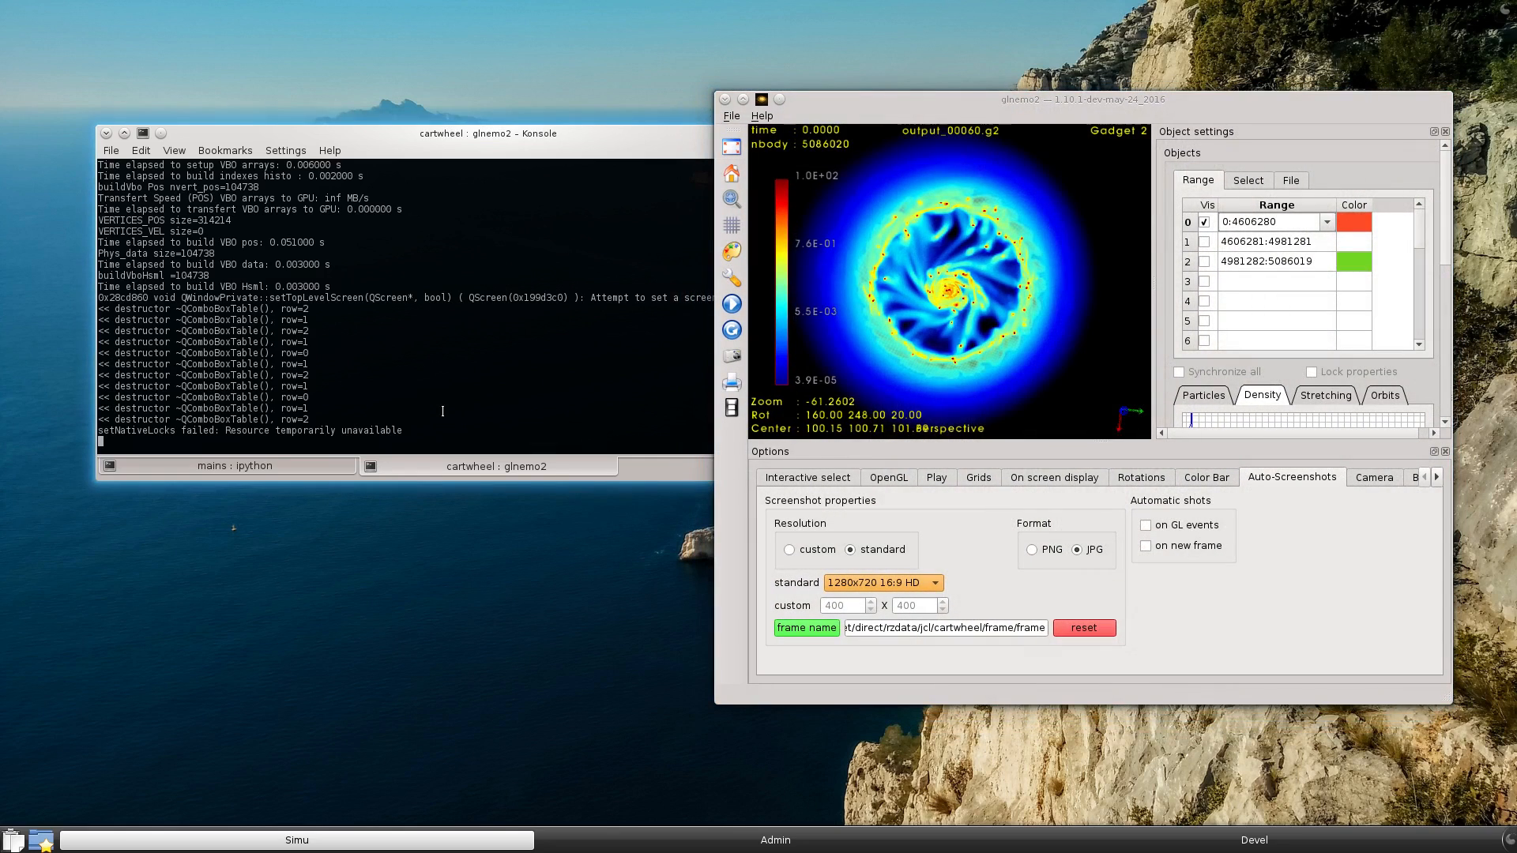
pyautogui.doubleClick(662, 471)
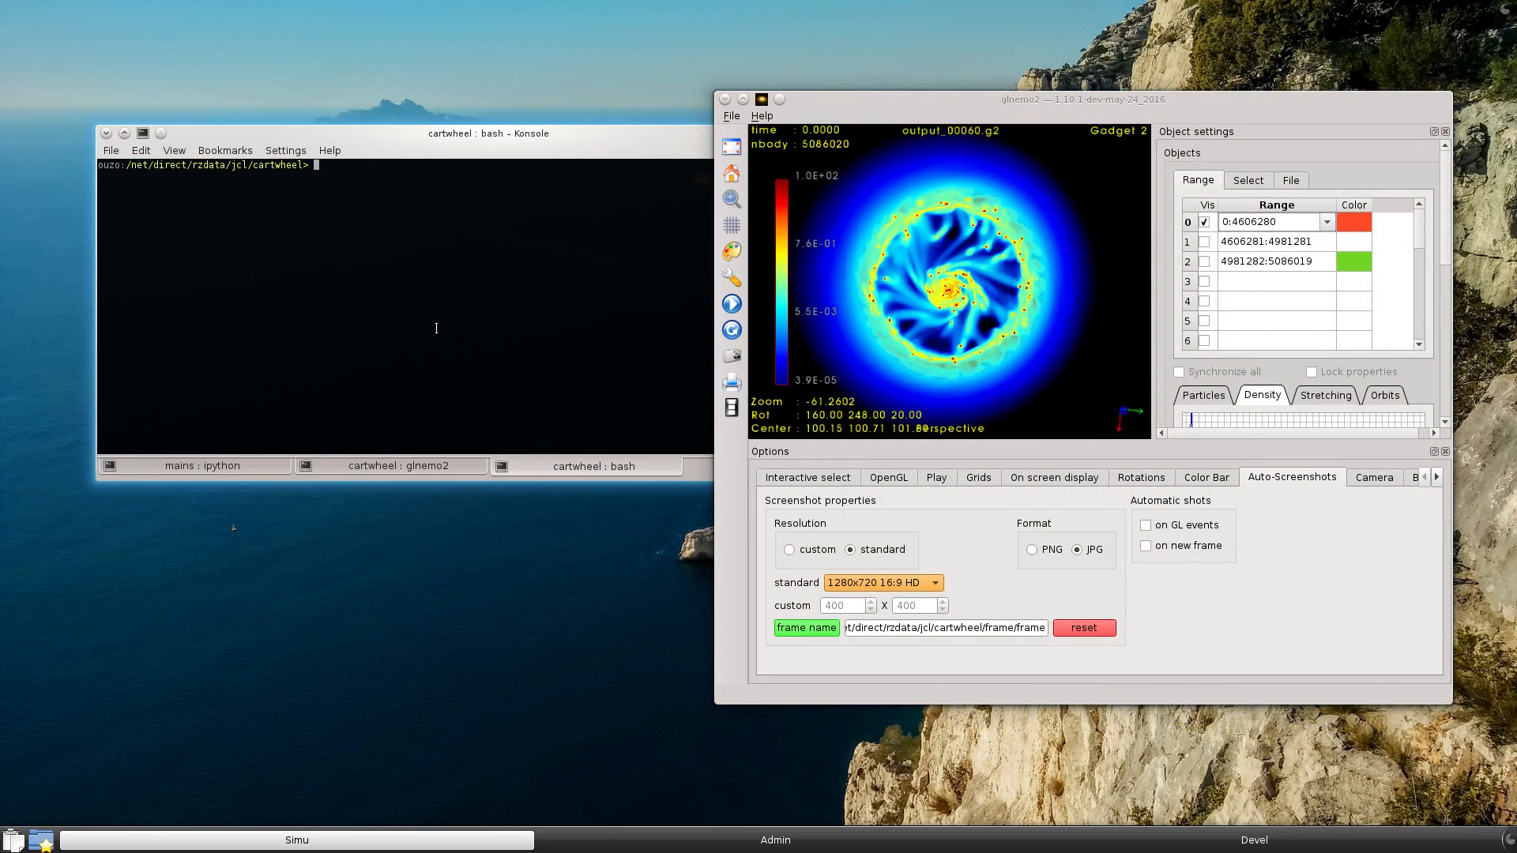
# - Change to the frame/ folder and list its saved screenshots, first by name and then with full details
pyautogui.write('cd frame/')
pyautogui.press('Return')
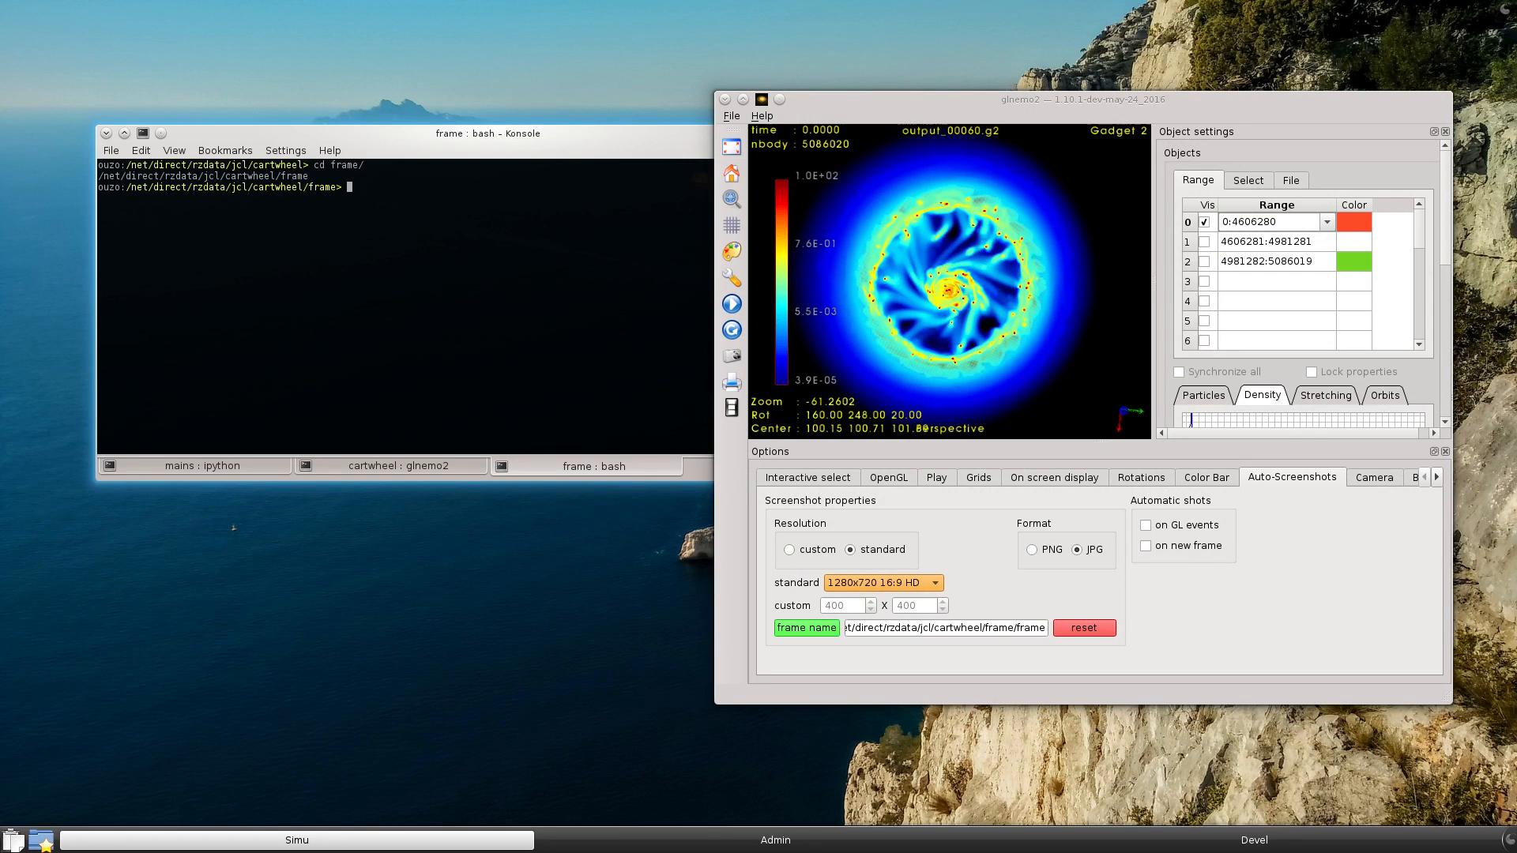
pyautogui.write('ls')
pyautogui.press('Return')
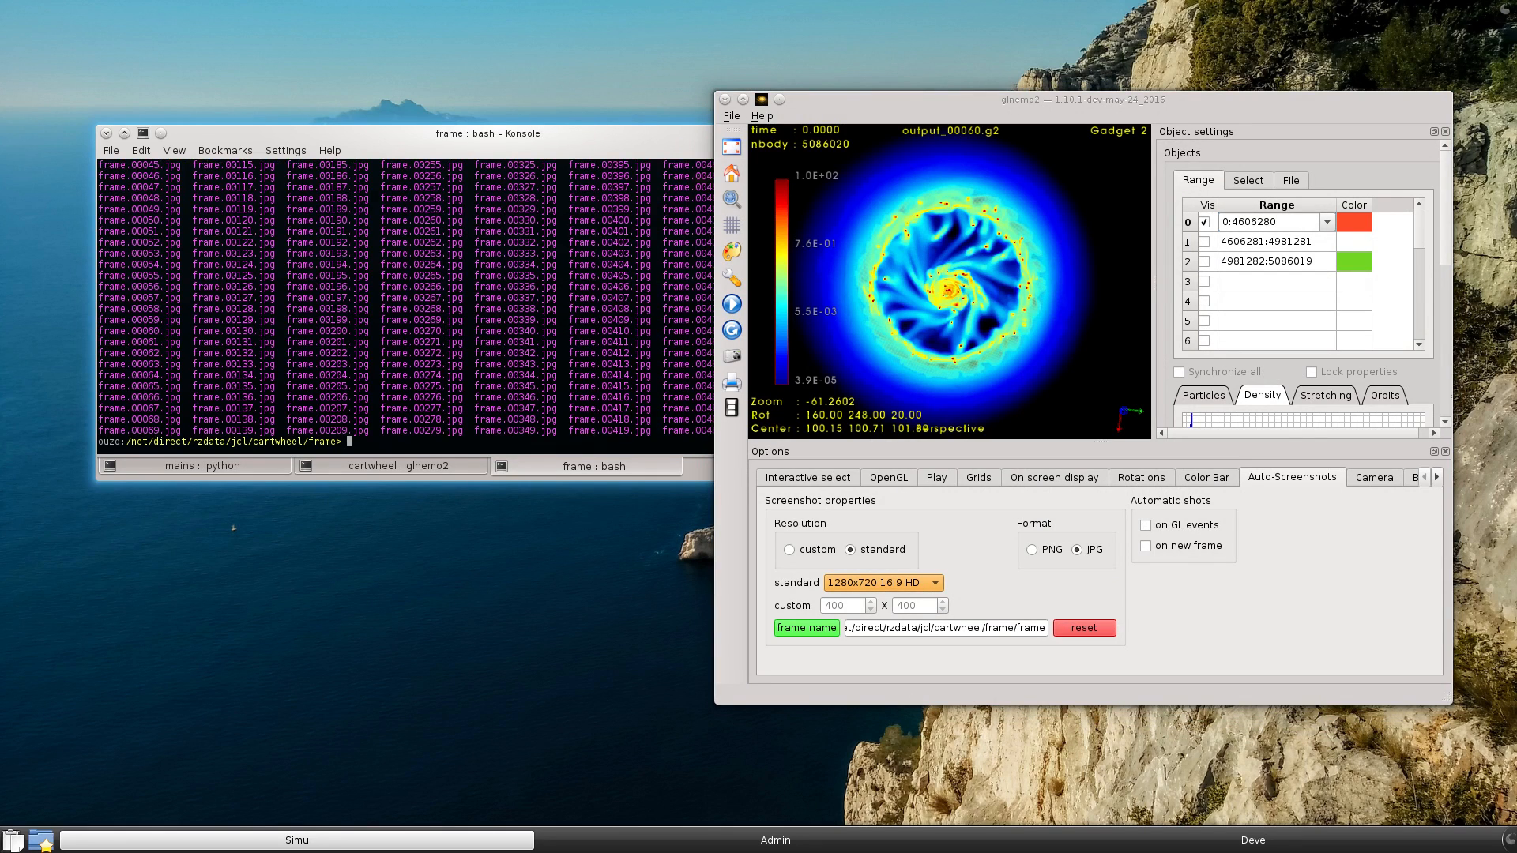
pyautogui.write('ls -l')
pyautogui.press('Return')
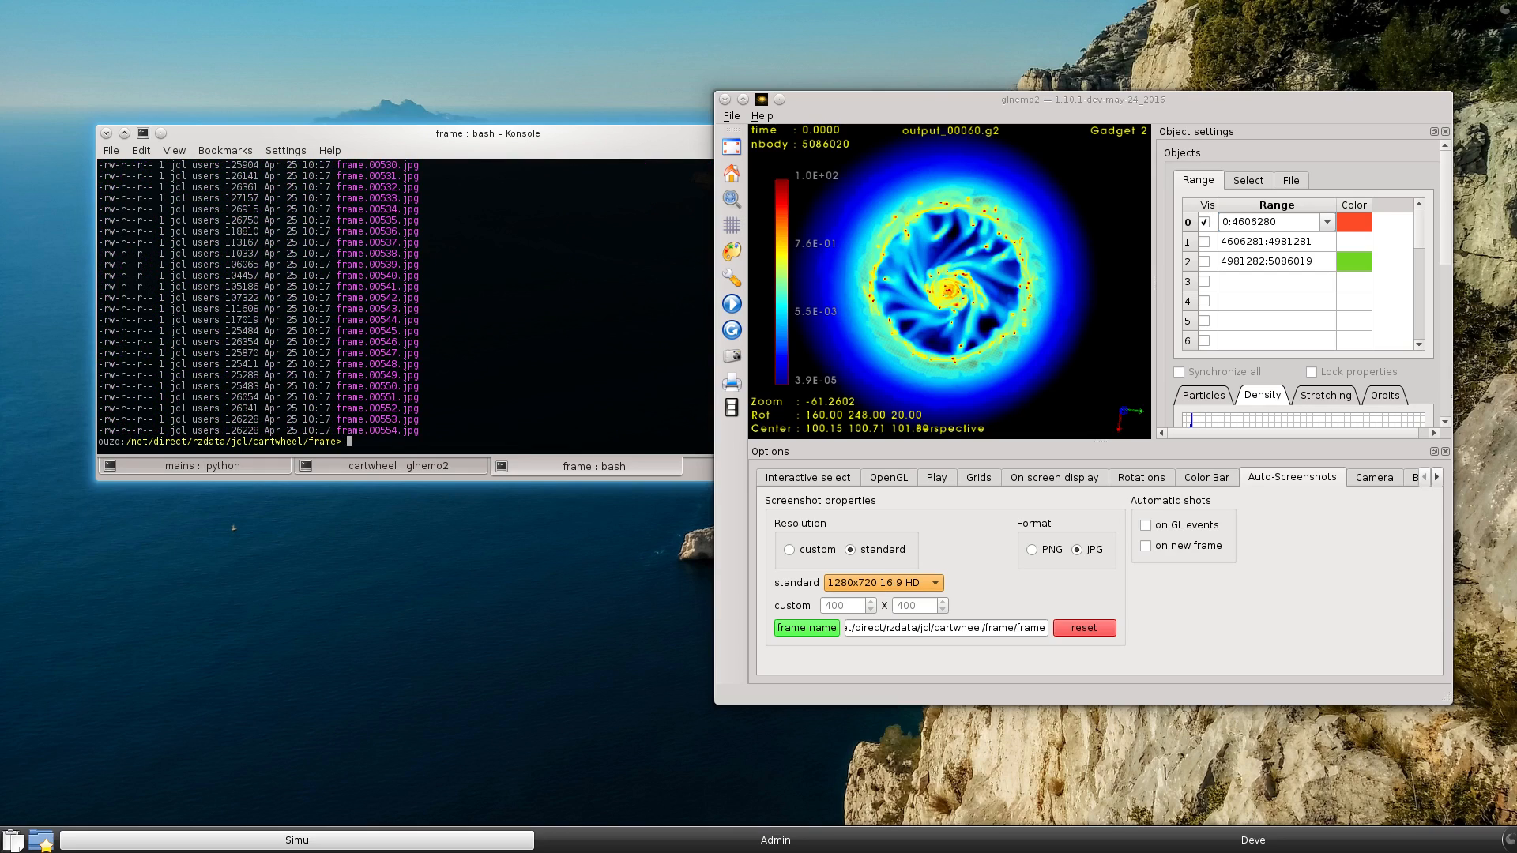
# - Run make_divx.pl without arguments to read its usage
pyautogui.write('make_fiv')
pyautogui.press('BackSpace')
pyautogui.press('BackSpace')
pyautogui.write('dic')
pyautogui.press('Tab')
pyautogui.write('.p')
pyautogui.press('Tab')
pyautogui.press('Return')
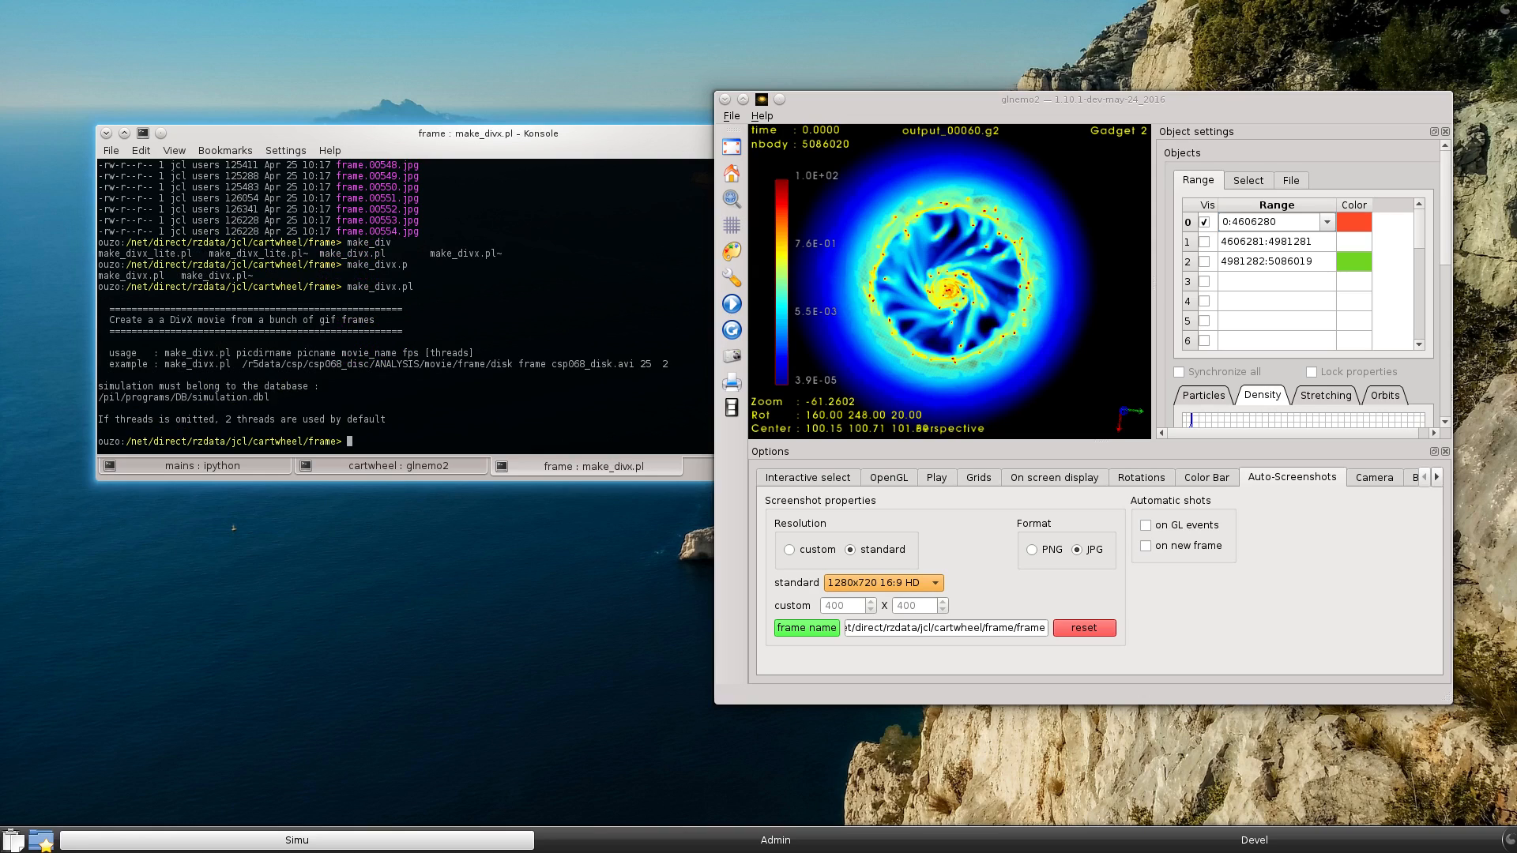
# - Run make_divx.pl on the frame images in the current folder to build movie.avi at 25 fps
pyautogui.press('Return')
pyautogui.press('Return')
pyautogui.press('Up')
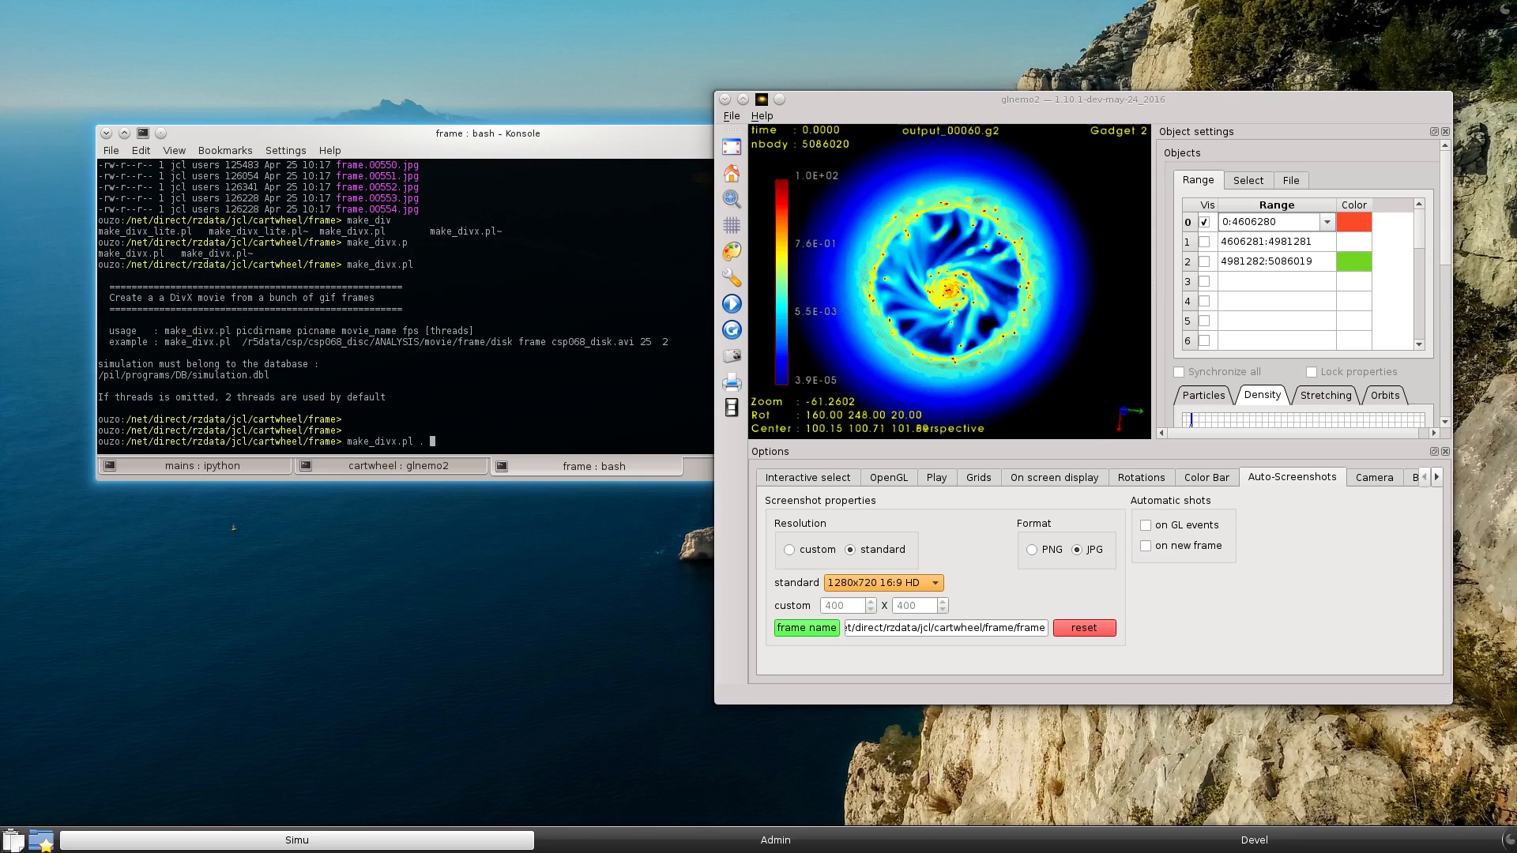
pyautogui.write('. frame')
pyautogui.write(' movie.')
pyautogui.write('avie')
pyautogui.press('Return')
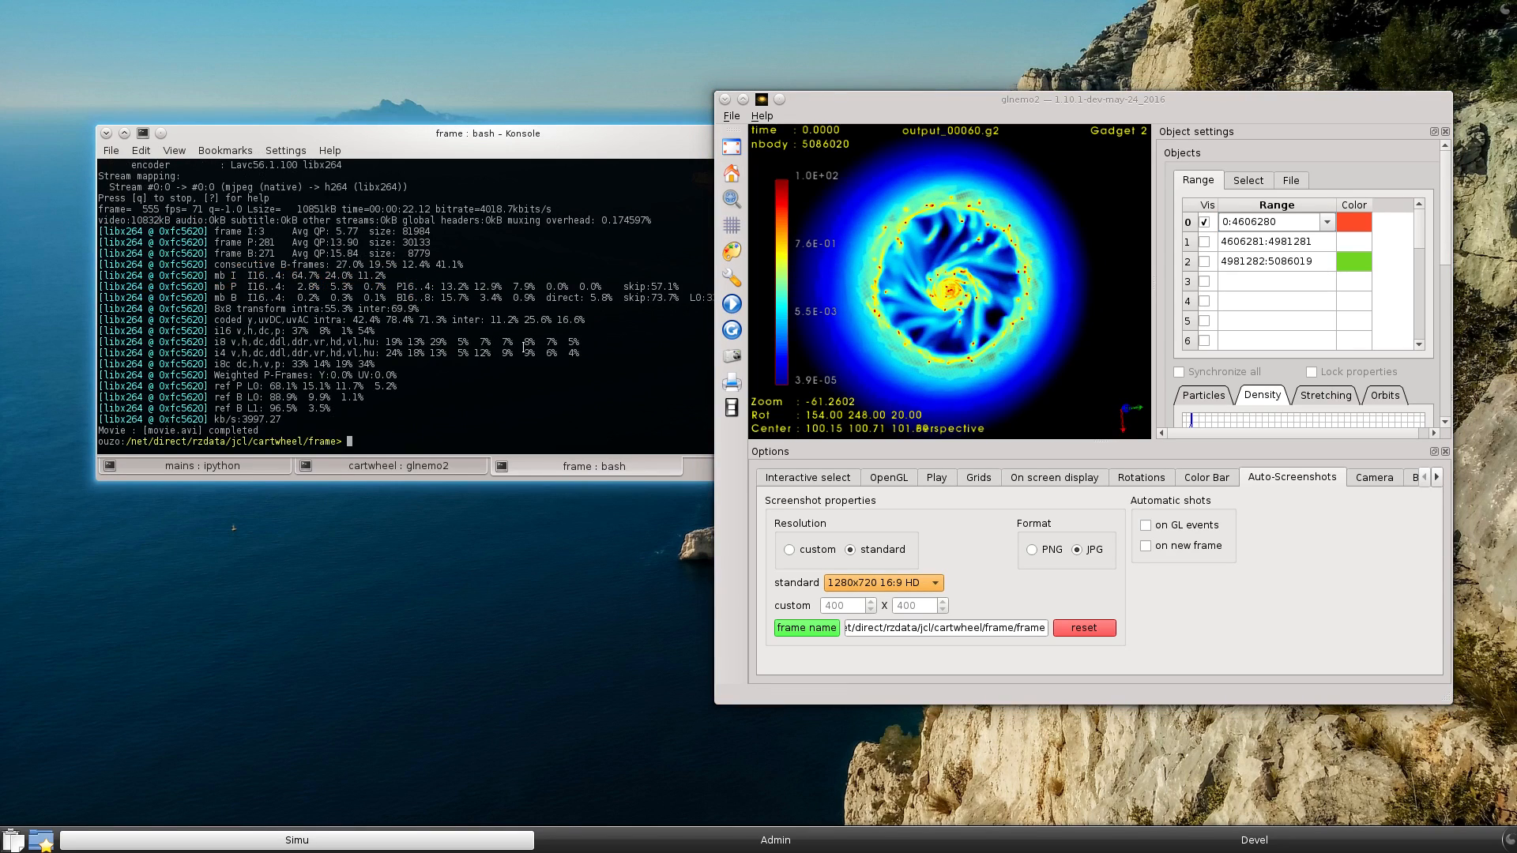
# - List the frame folder with full details and highlight the movie.avi entry
pyautogui.write('ls -l')
pyautogui.press('Return')
pyautogui.press('Return')
pyautogui.press('Return')
pyautogui.doubleClick(367, 408)
# - Play movie.avi with mplayer, reposition the player window, and interrupt the player from the terminal after viewing
pyautogui.write('mplayer m')
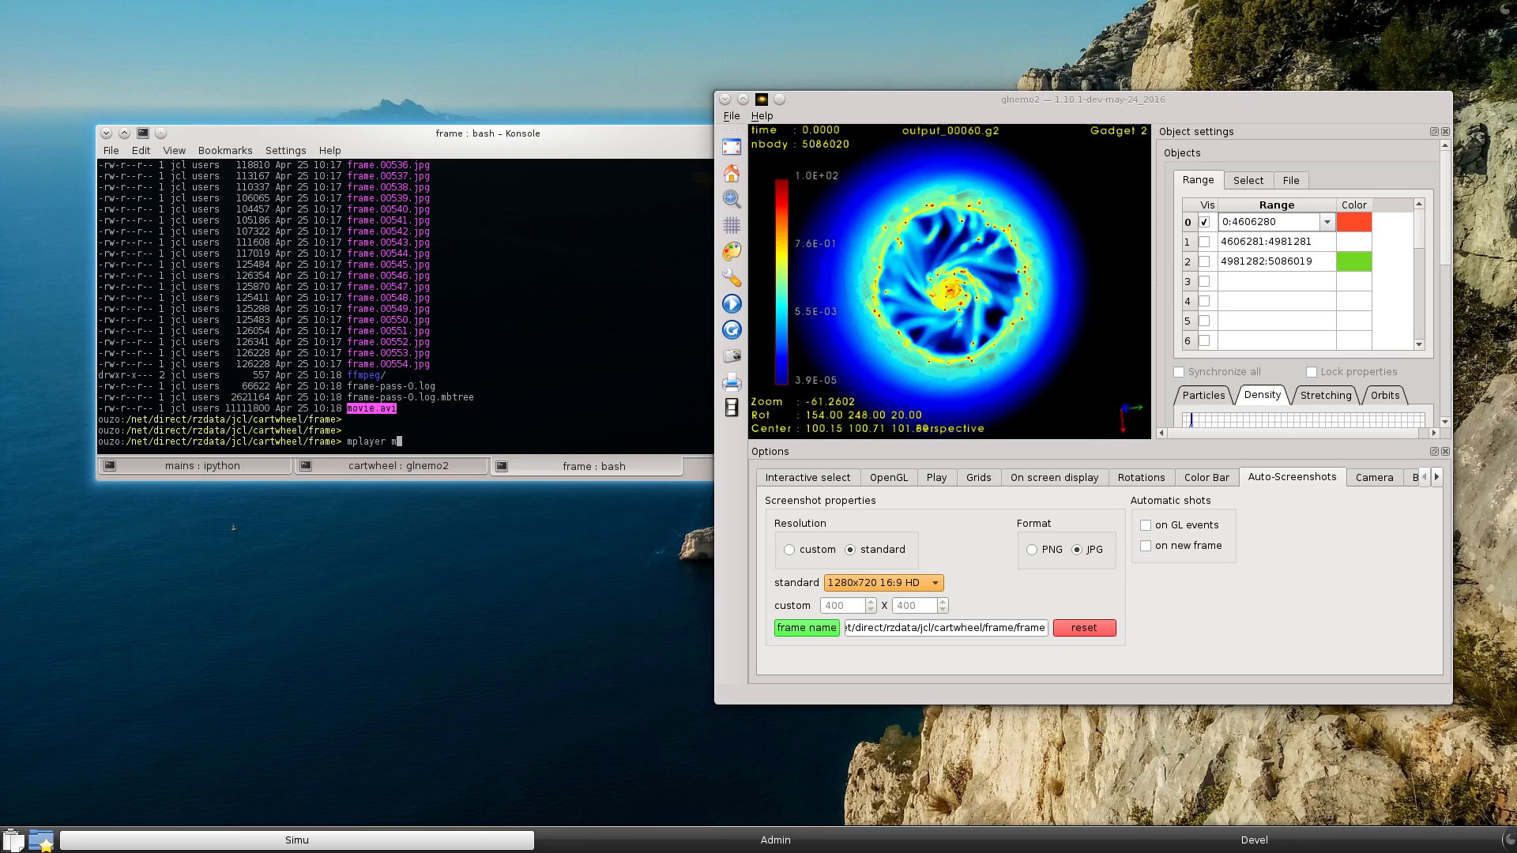
pyautogui.write('ov')
pyautogui.press('Tab')
pyautogui.press('Return')
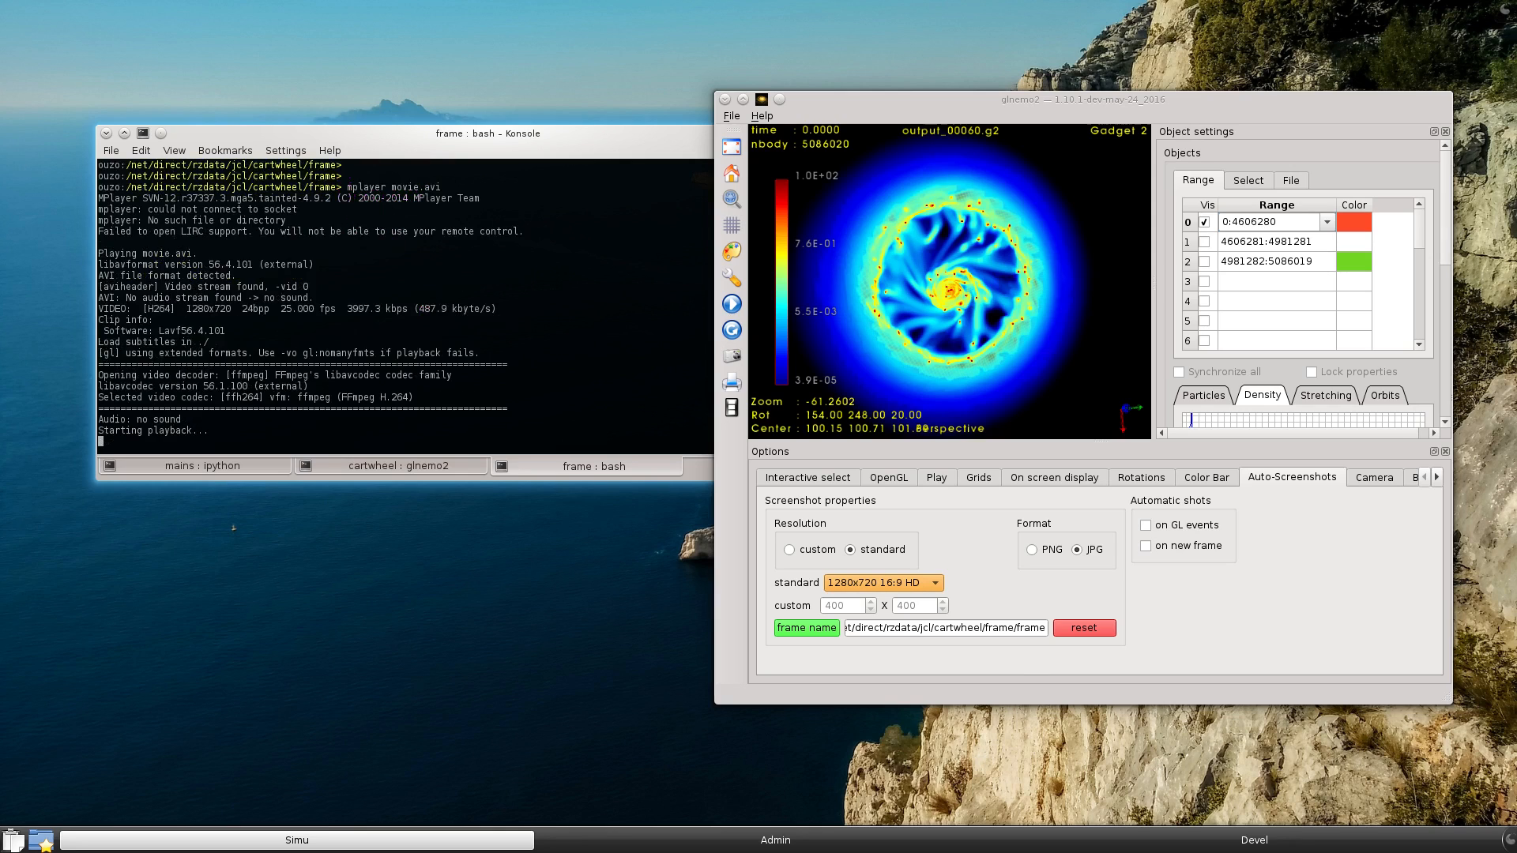
pyautogui.moveTo(549, 247); pyautogui.dragTo(590, 150)
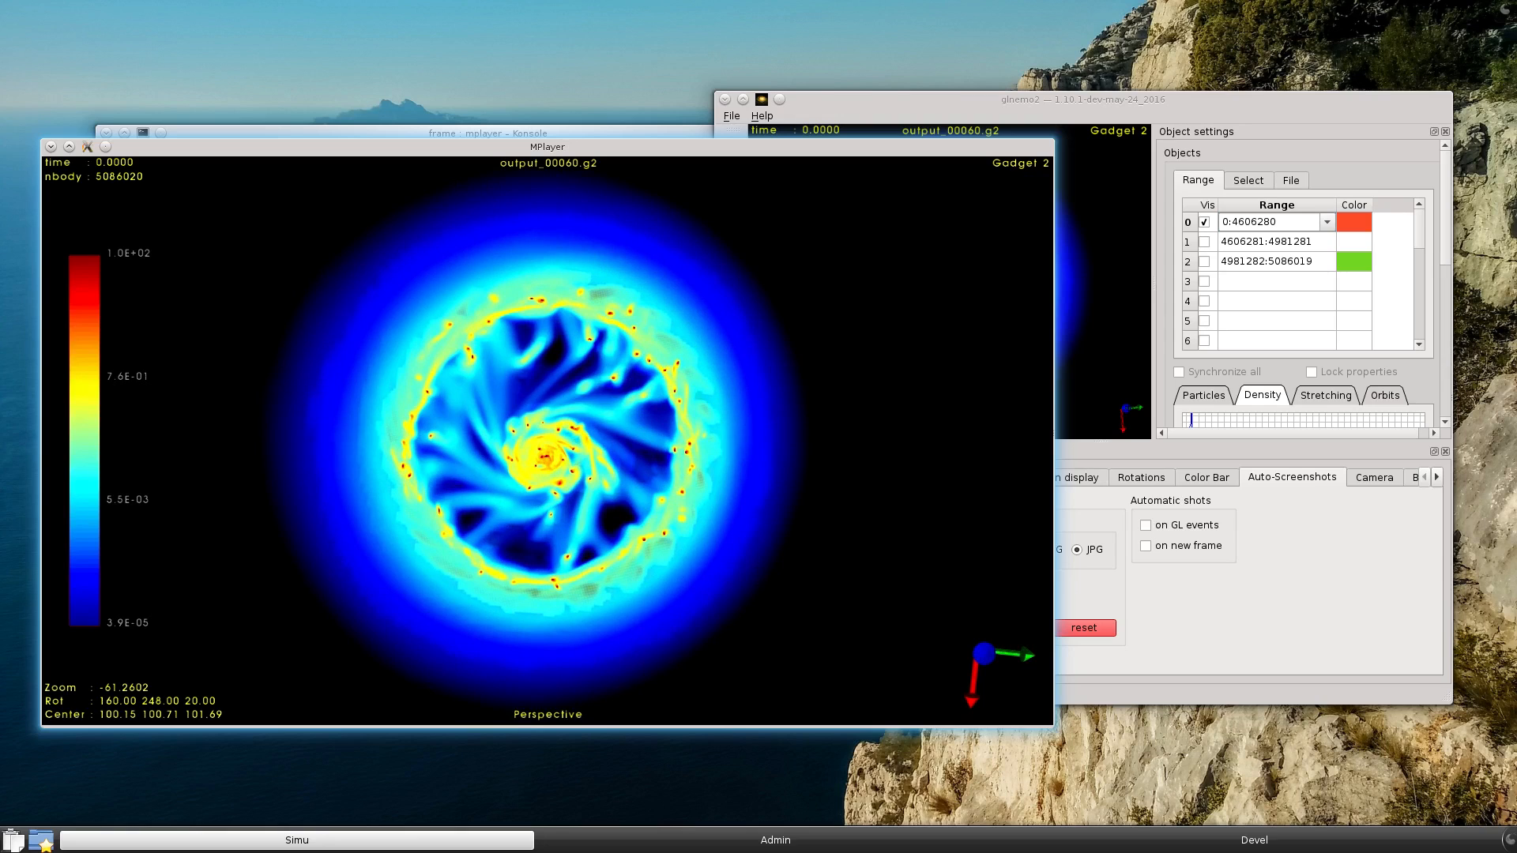
pyautogui.click(597, 133)
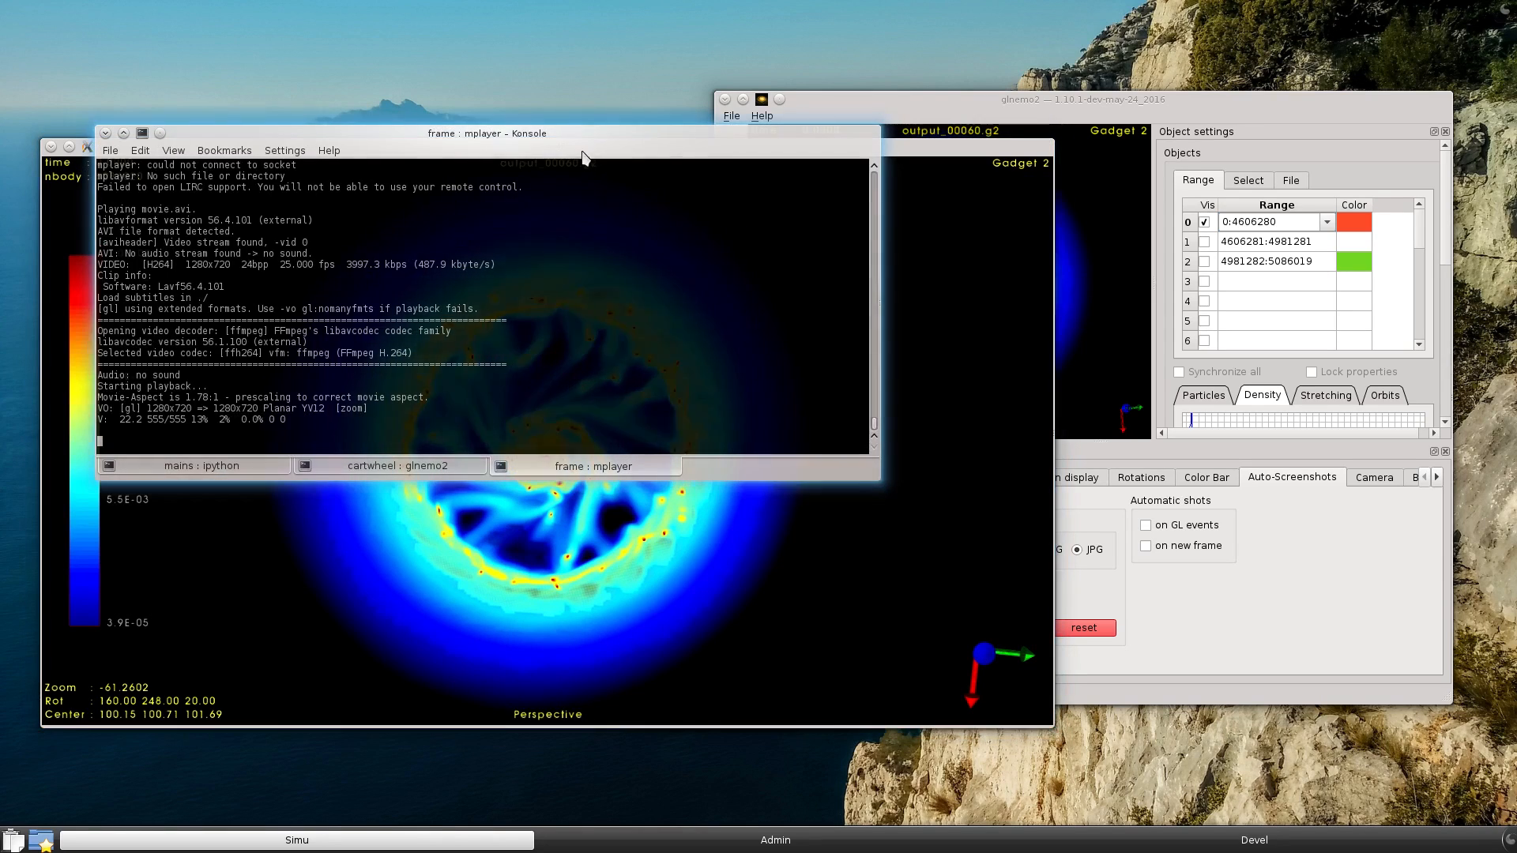
pyautogui.hotkey('ctrl', 'c')
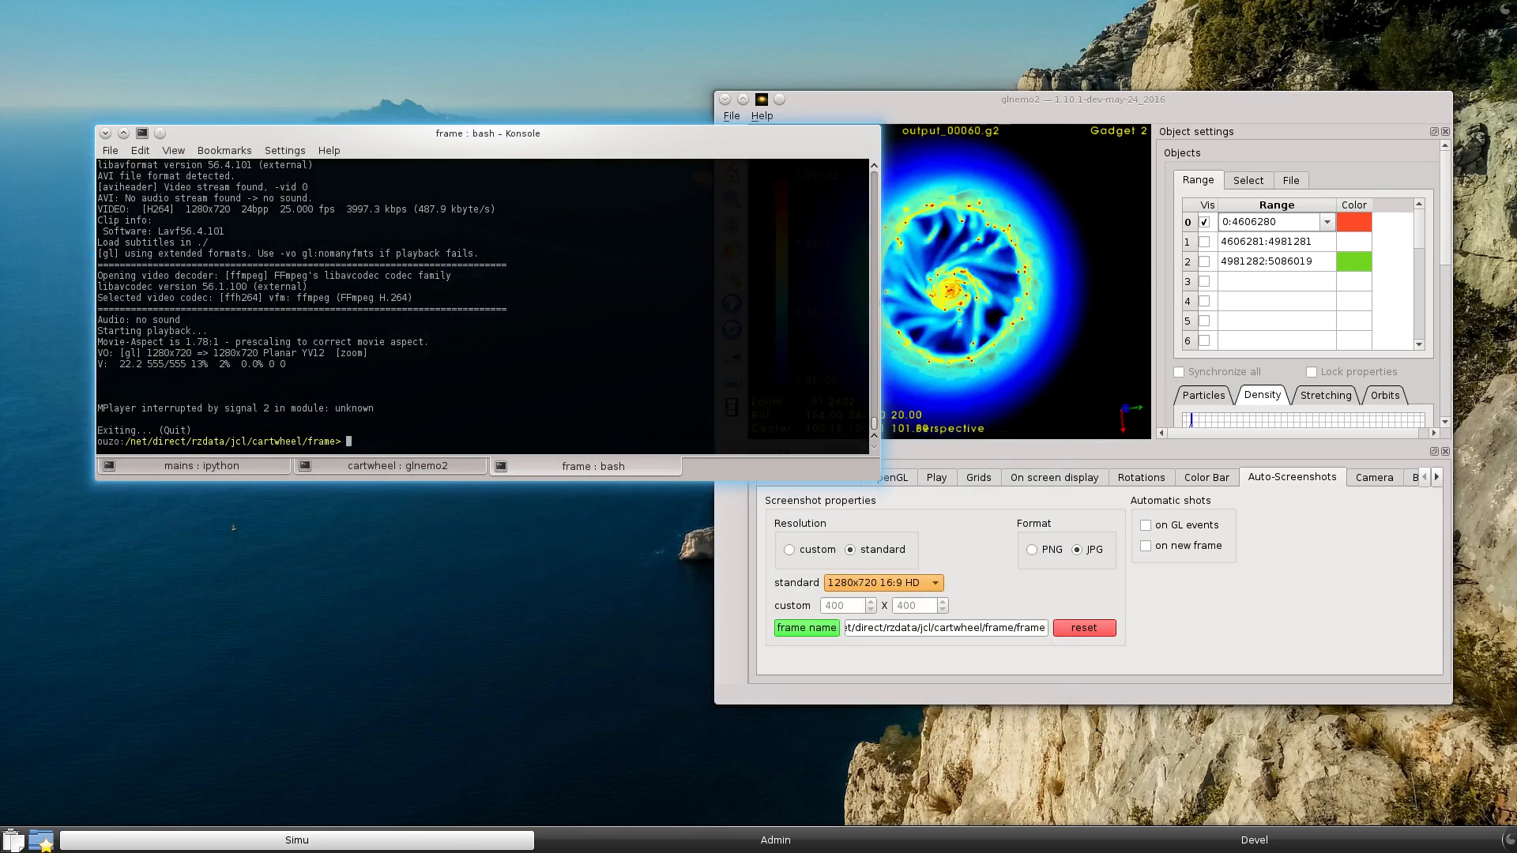